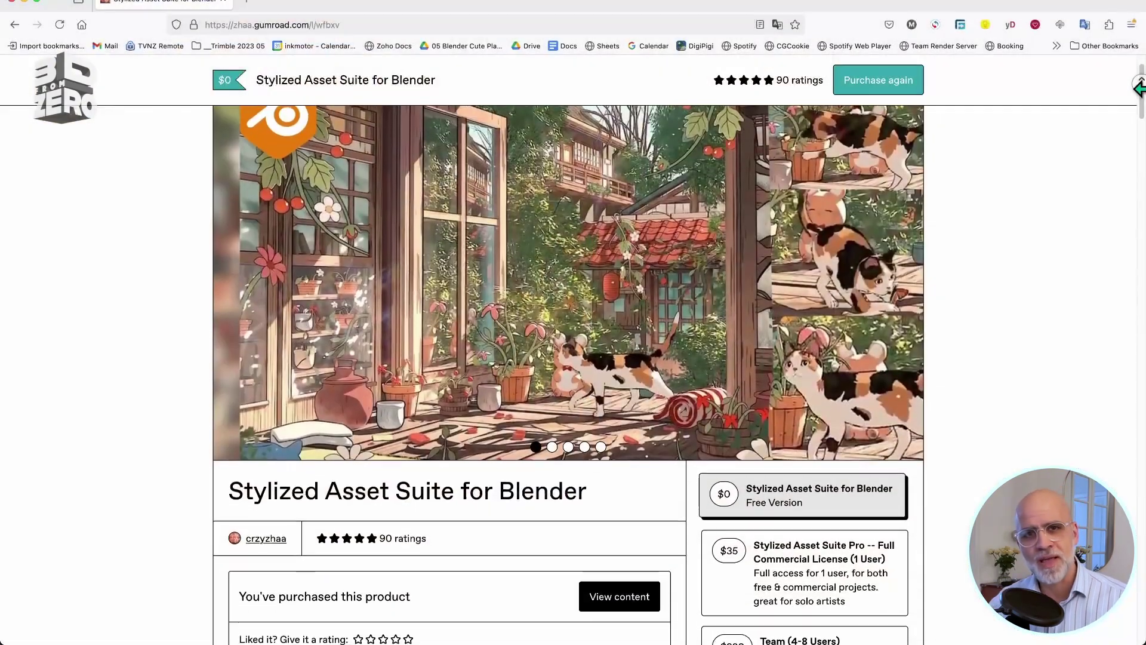
- Review the Stylized Asset Suite page's ratings and its free, $35 Pro and $280 Team tiers
scroll(1139, 87, "down", 2)
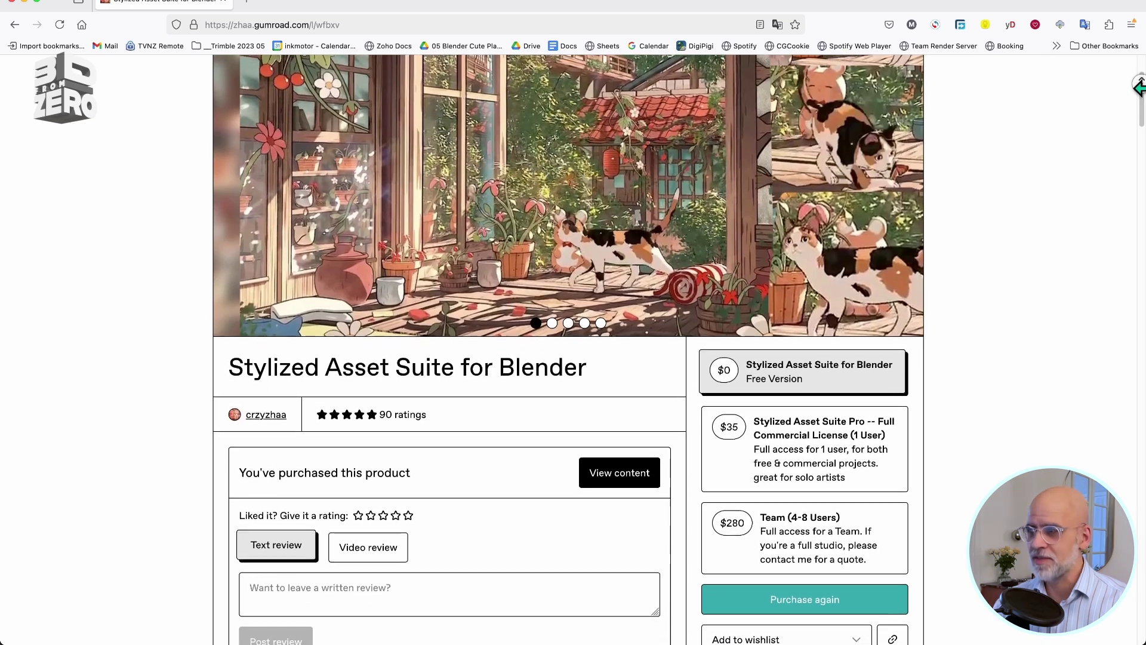
scroll(1140, 87, "down", 2)
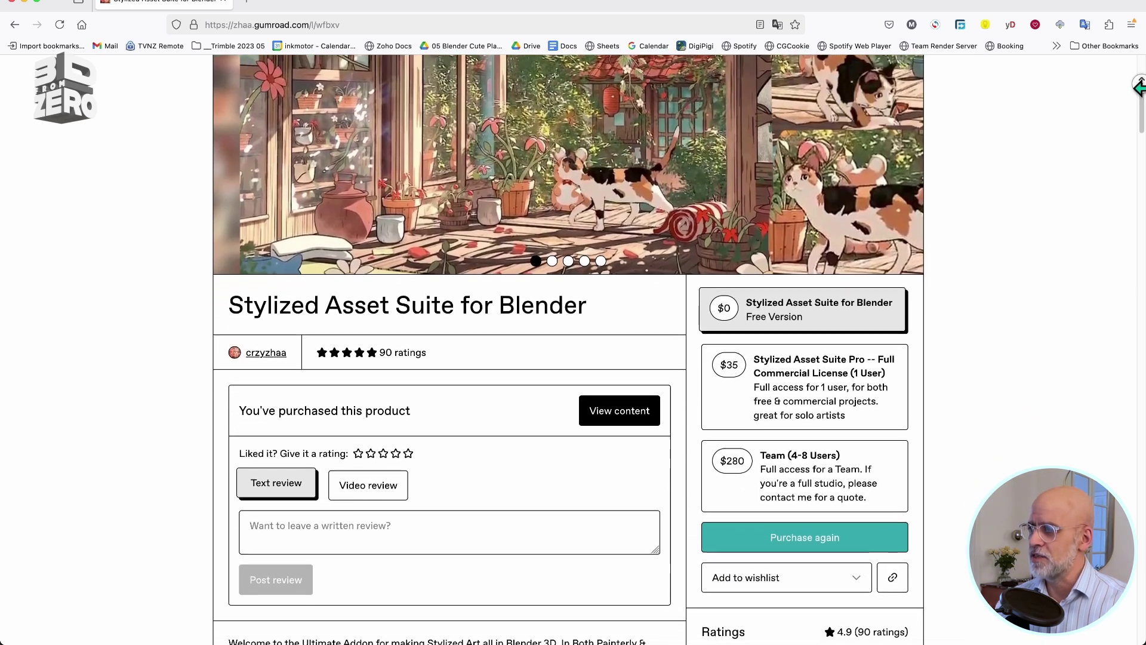
scroll(1140, 87, "down", 2)
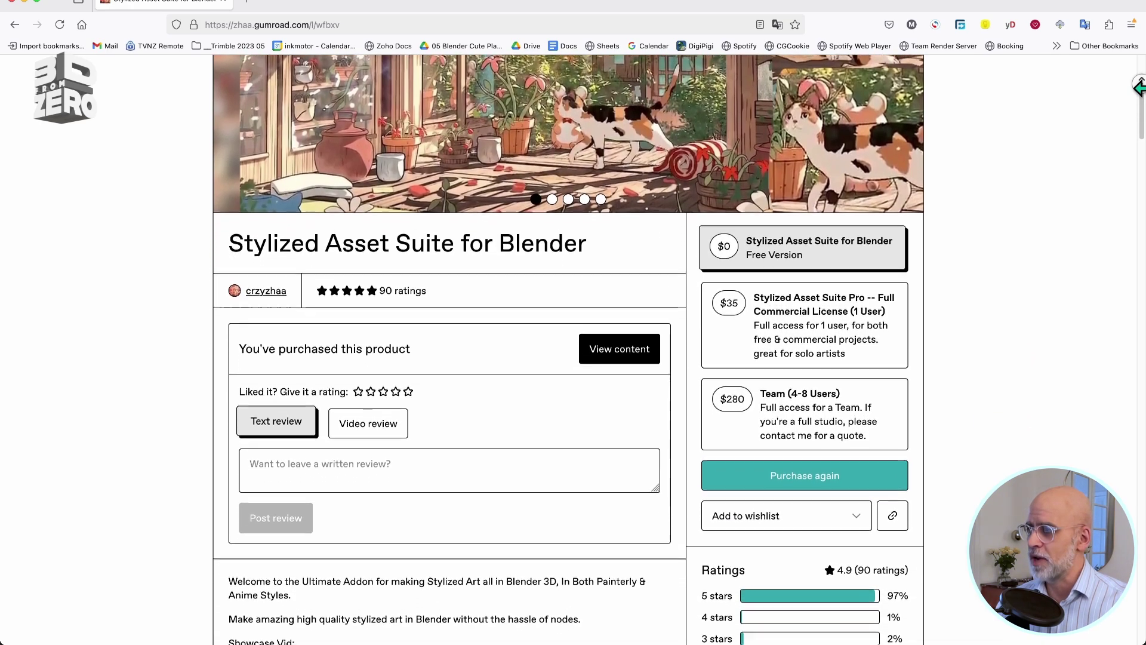
scroll(1139, 86, "down", 2)
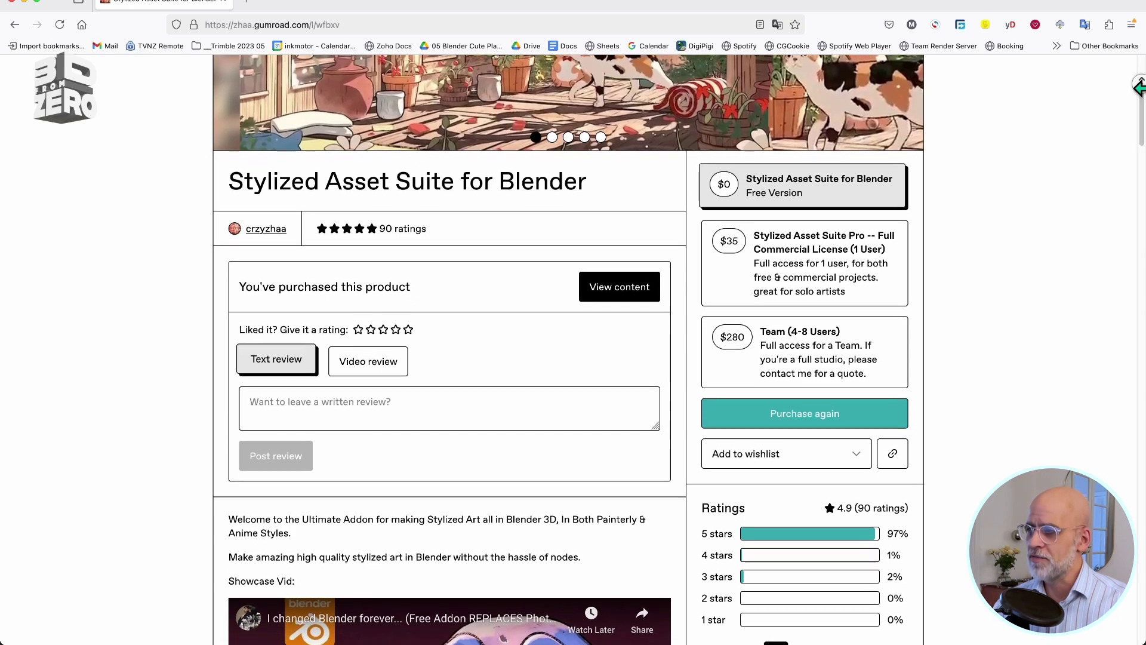
scroll(1140, 87, "down", 2)
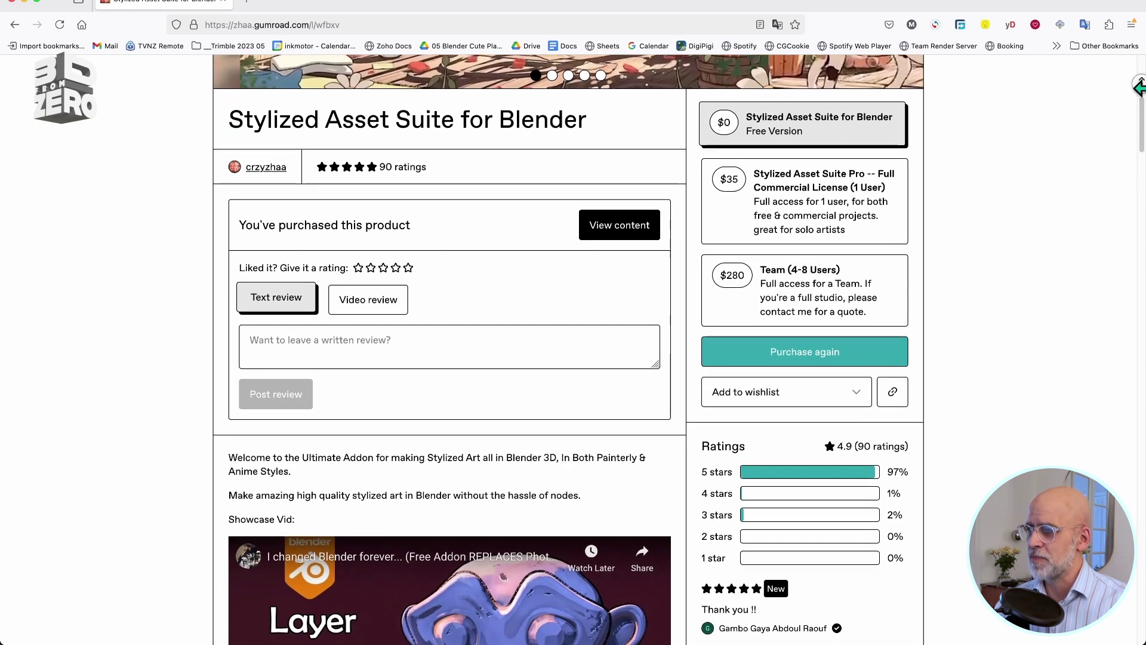
scroll(1139, 87, "down", 2)
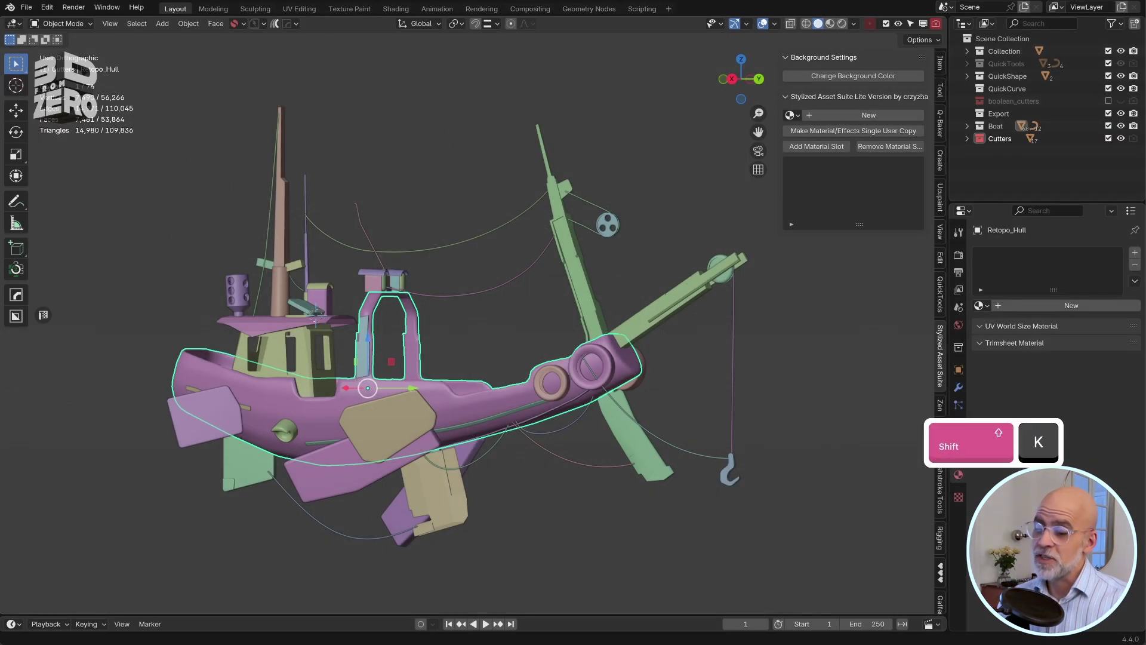
- Inspect the hull's UVs in UV Editing, then isolate Retopo_Hull in local view back in Layout
left_click(299, 9)
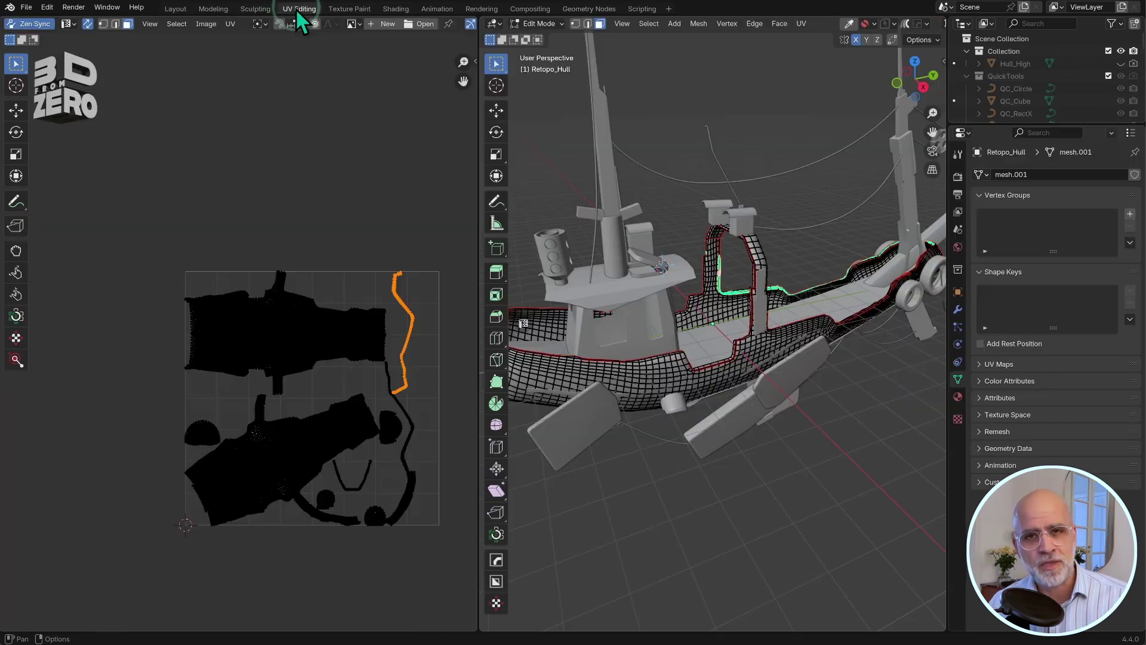
scroll(276, 348, "up", 6)
scroll(273, 342, "down", 4)
scroll(386, 385, "down", 1)
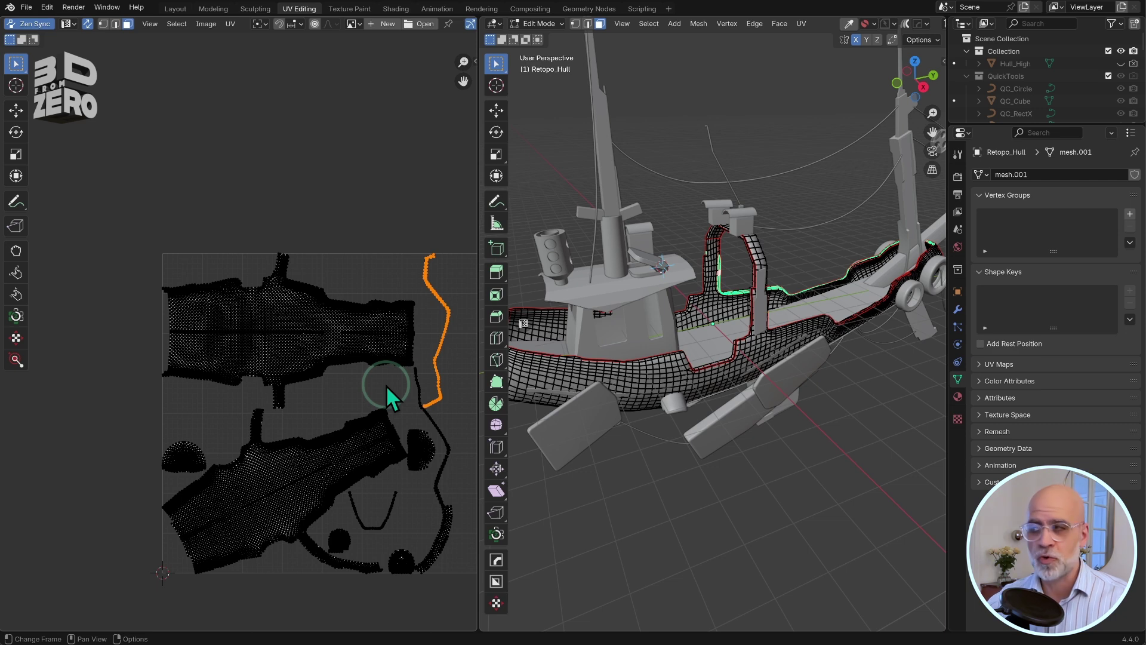
left_click(175, 9)
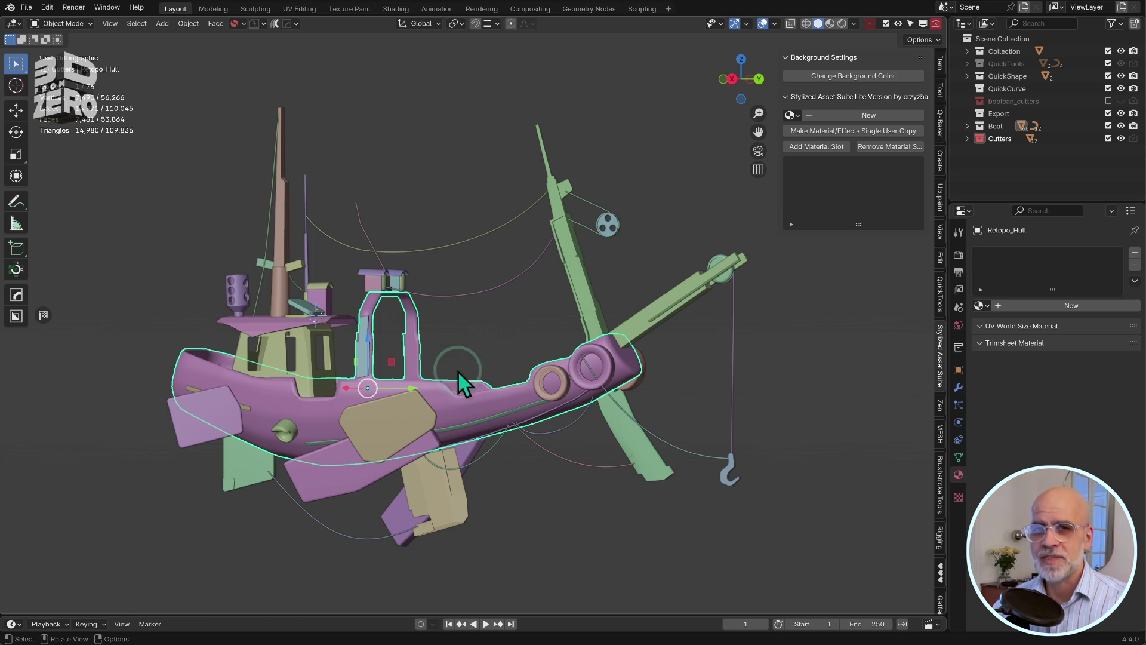
key("KP_Divide")
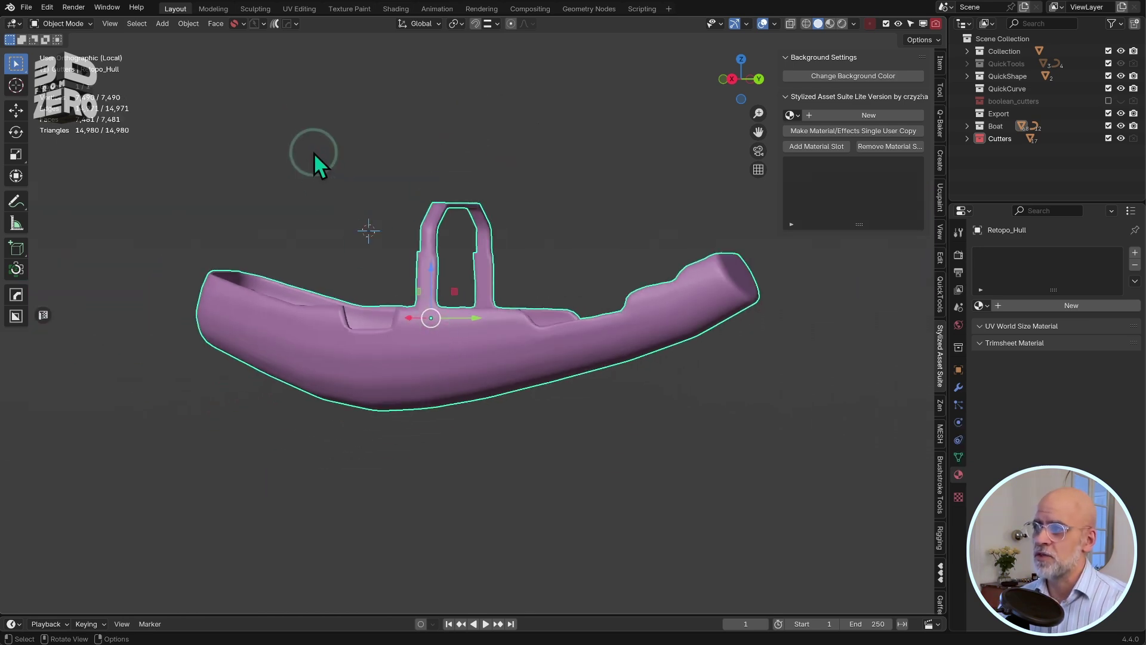
- Set up the Texture Paint workspace in Texture Paint mode with Material Preview shading and Retopo_Hull isolated
left_click(350, 9)
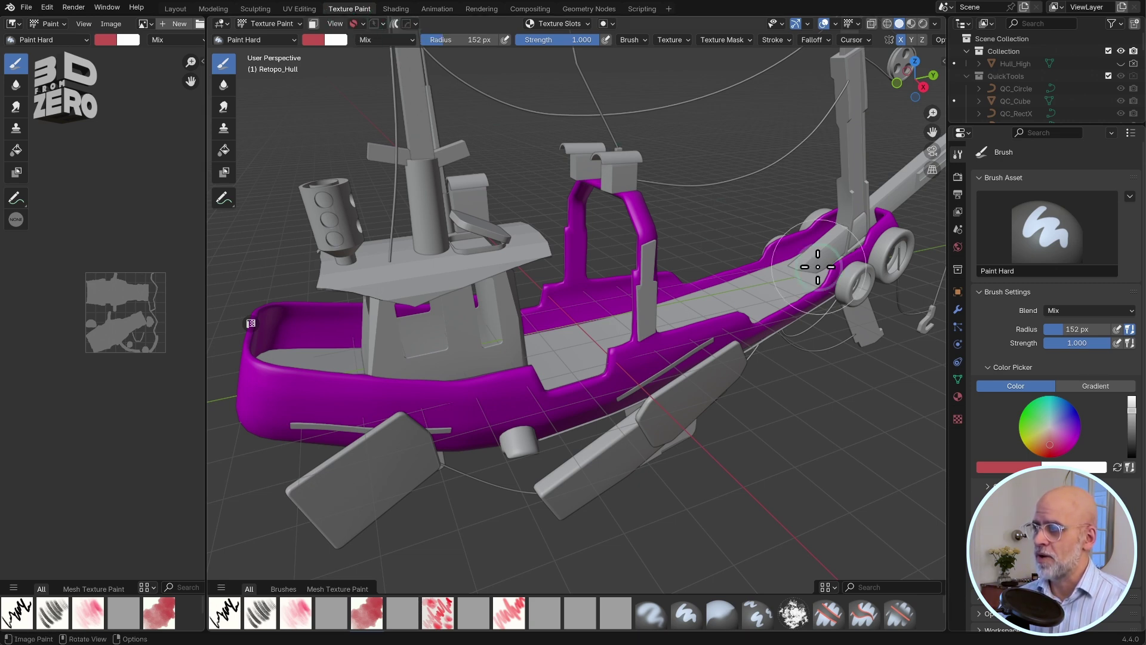
left_click(270, 23)
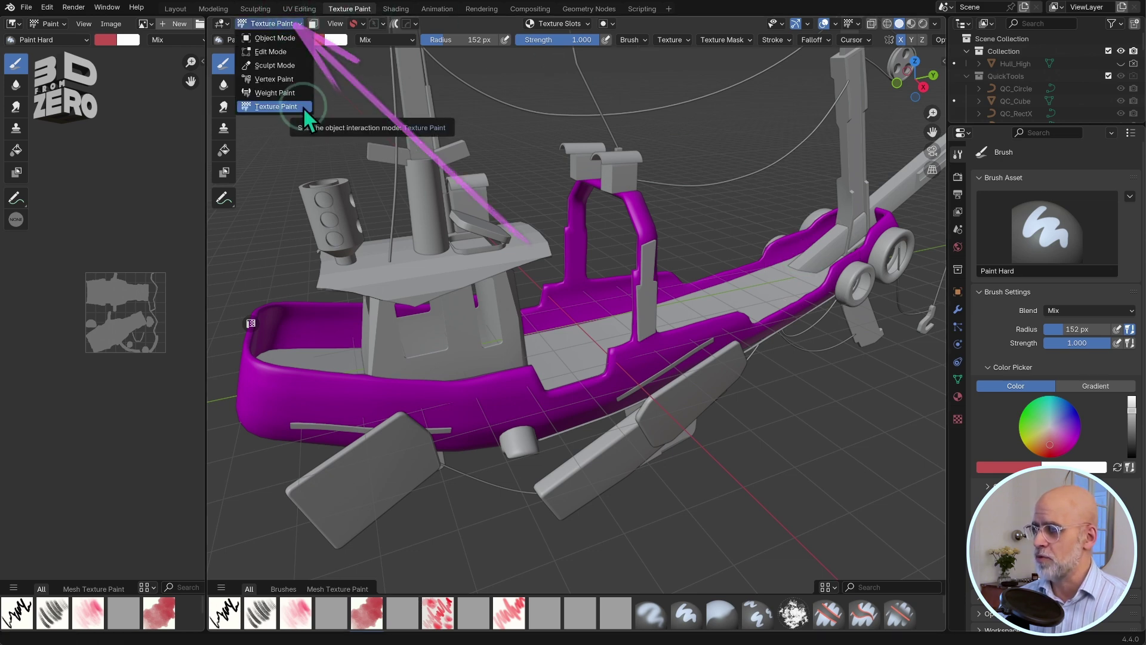
left_click(309, 105)
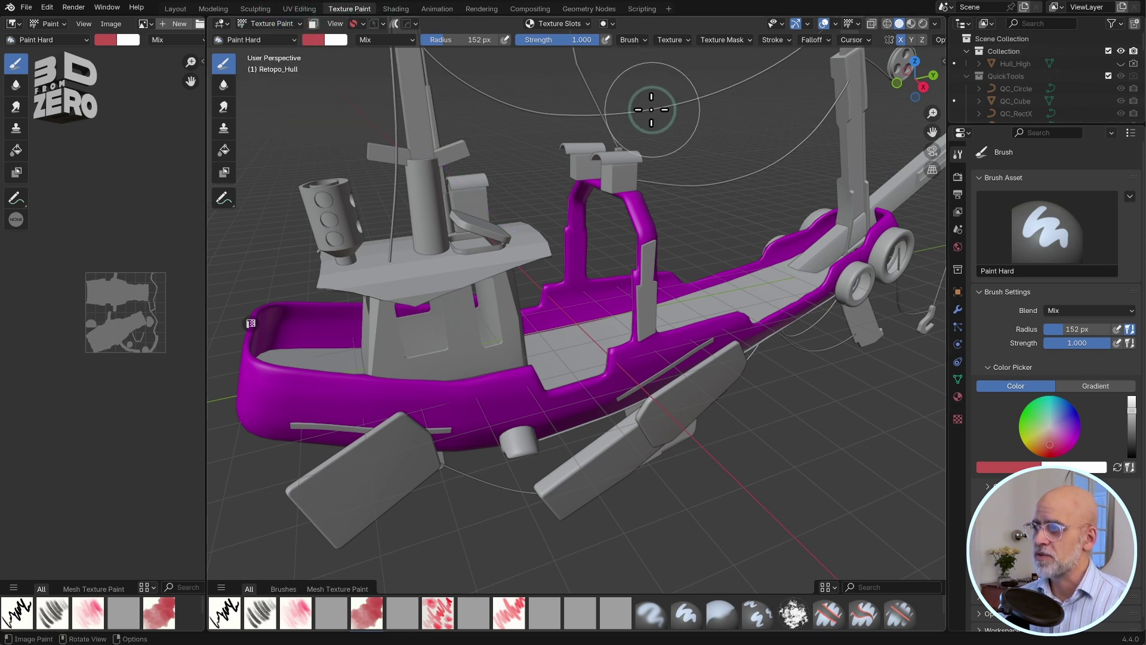
left_click(911, 22)
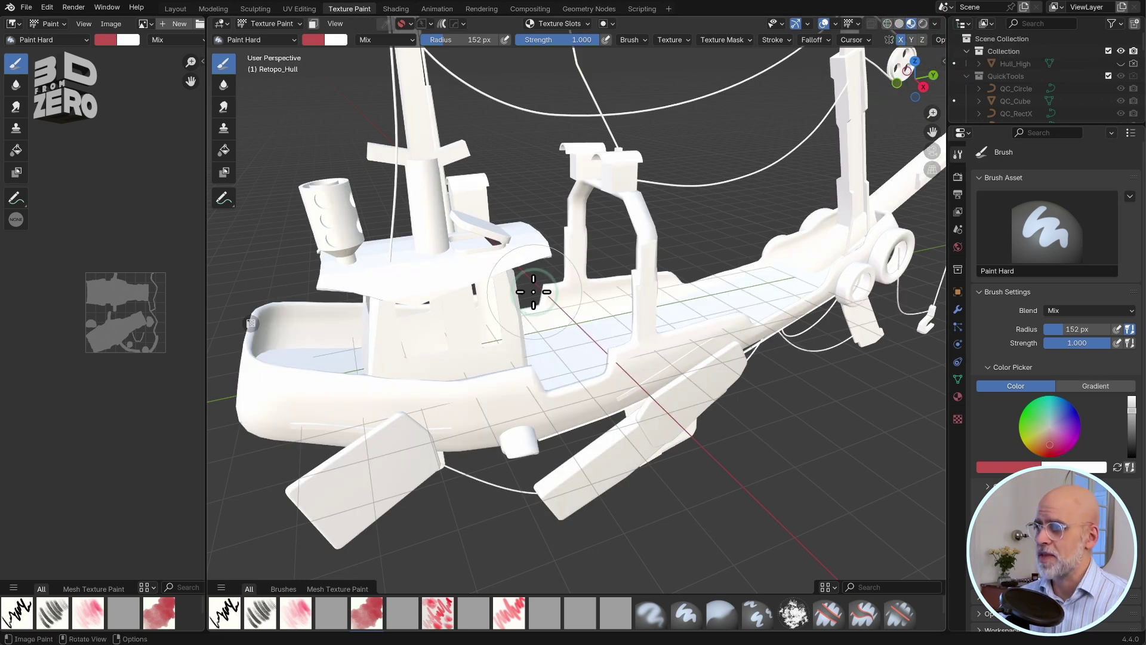
key("KP_Divide")
- Orbit the hull and widen the image editor to show the full UV layout
middle_click_drag(578, 346, 510, 339)
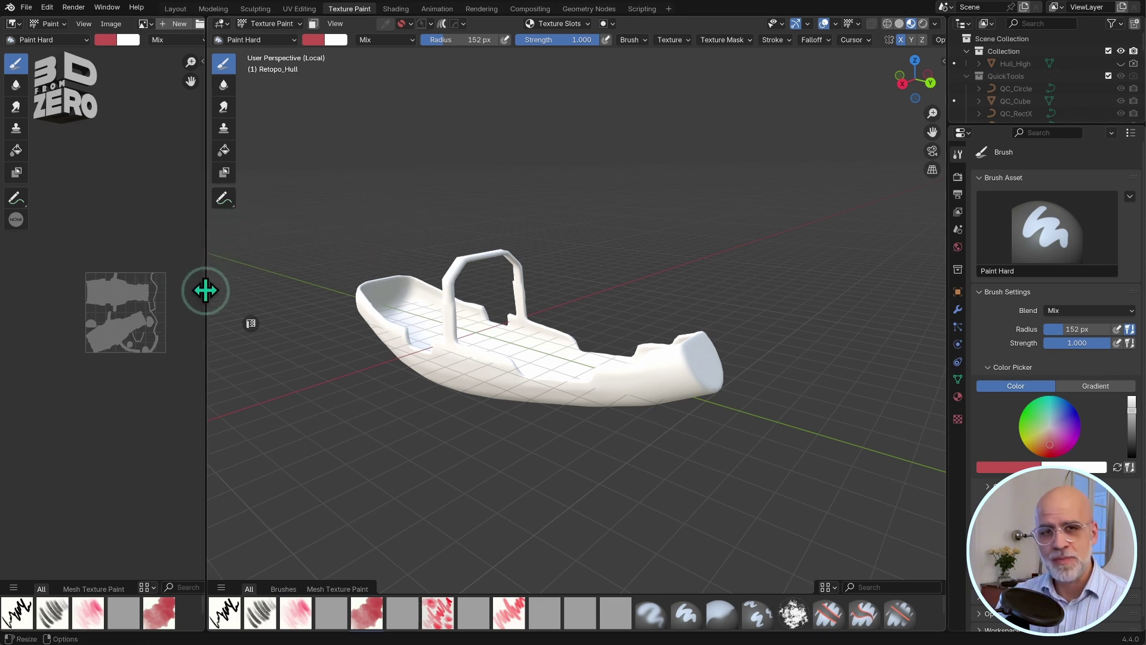
left_click_drag(205, 291, 510, 333)
scroll(271, 307, "up", 8)
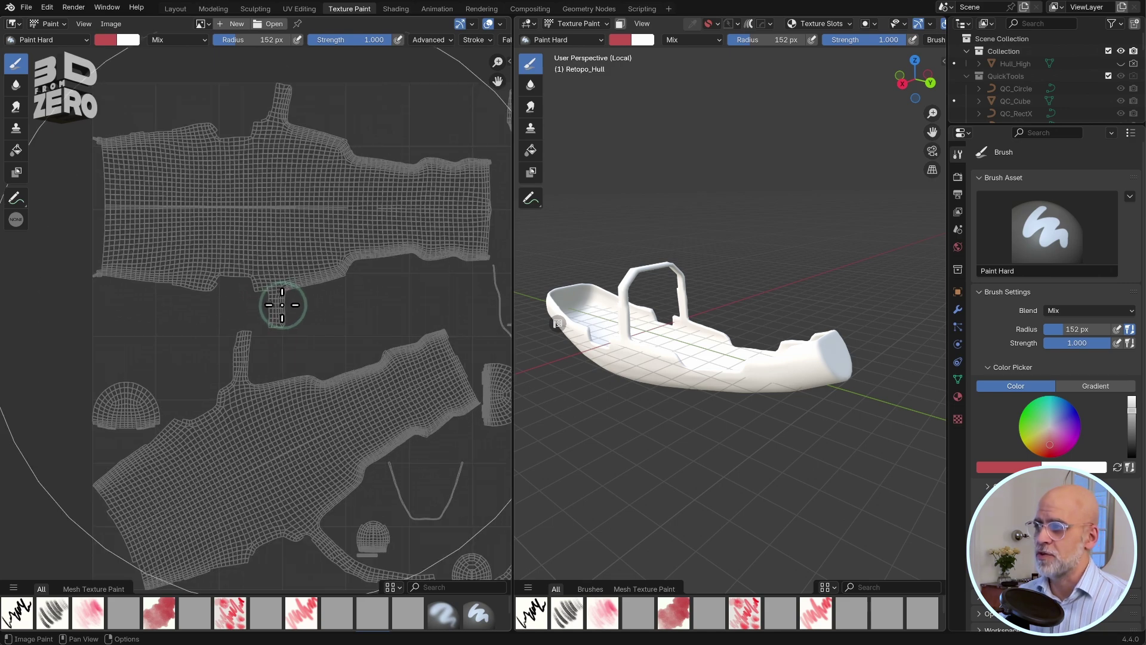
scroll(306, 309, "down", 4)
scroll(223, 299, "up", 2)
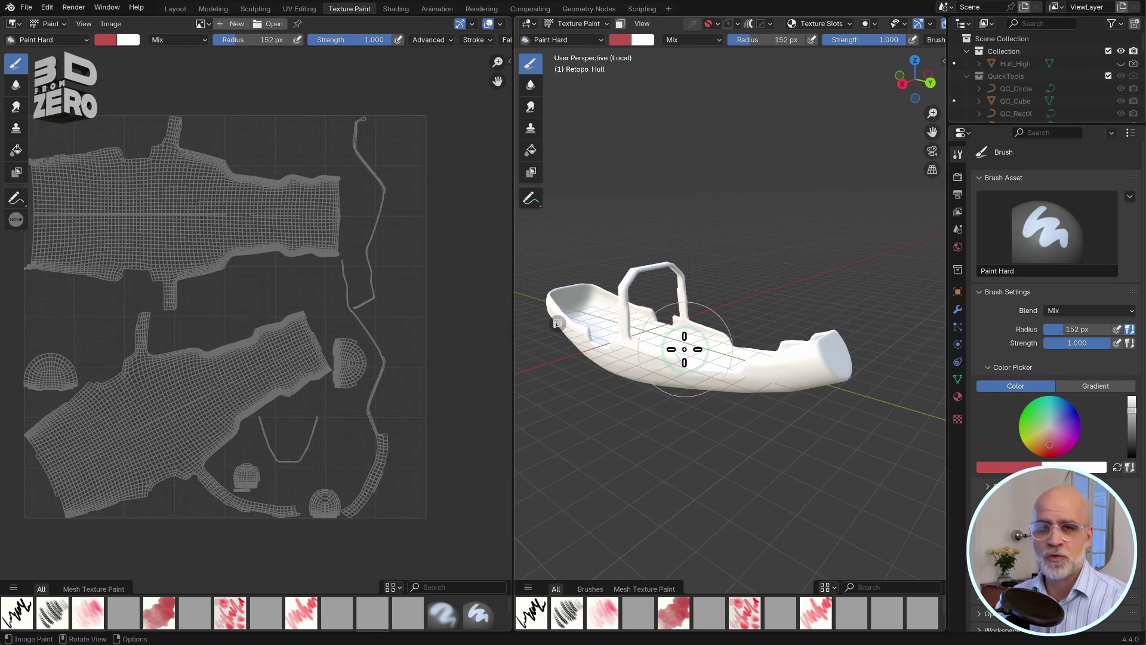
- Widen the 3D view and create a new stylized material from the Stylized Asset Suite sidebar
left_click_drag(513, 349, 185, 346)
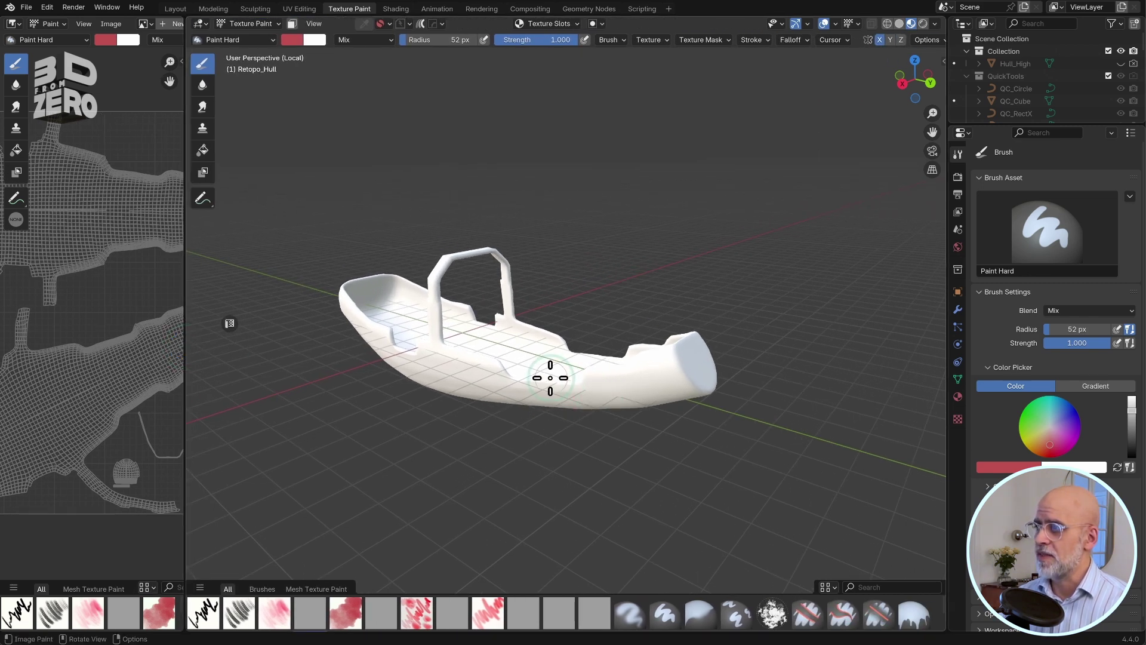
key("n")
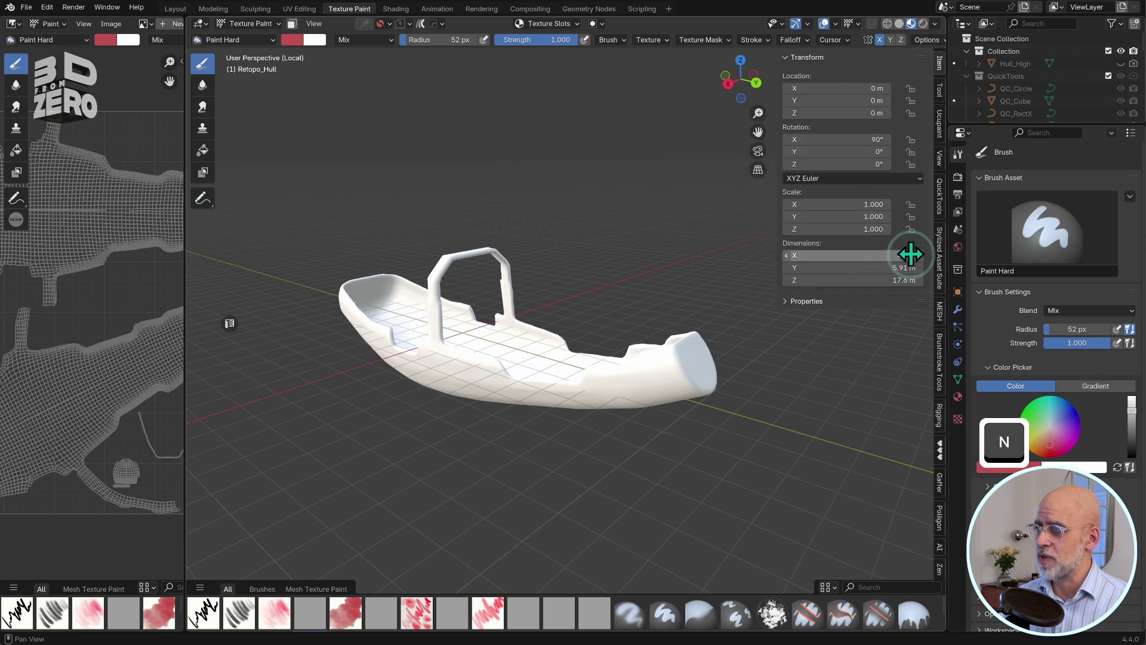
left_click(941, 266)
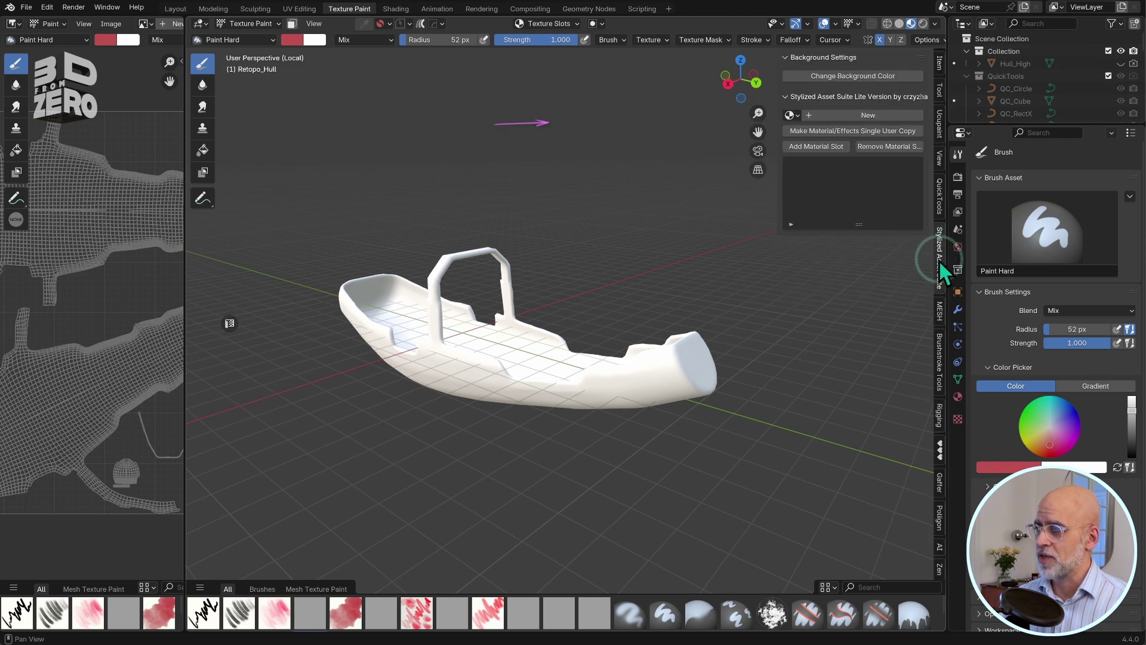
left_click(884, 114)
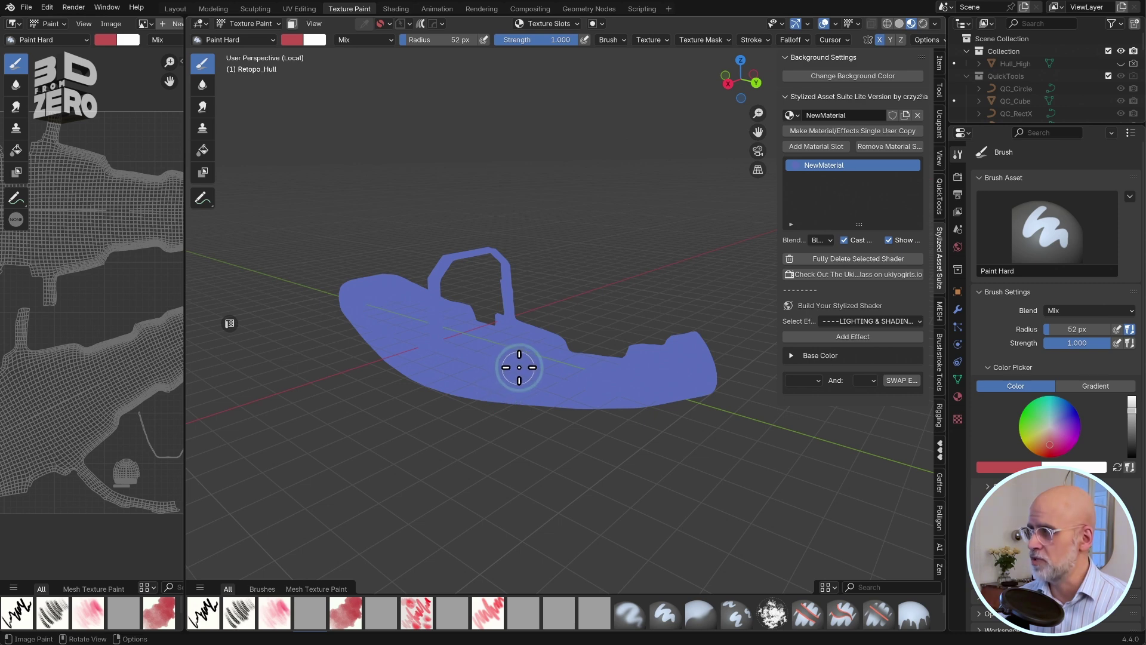
- Rename the NewMaterial material to Material_Hull
scroll(520, 368, "up", 2)
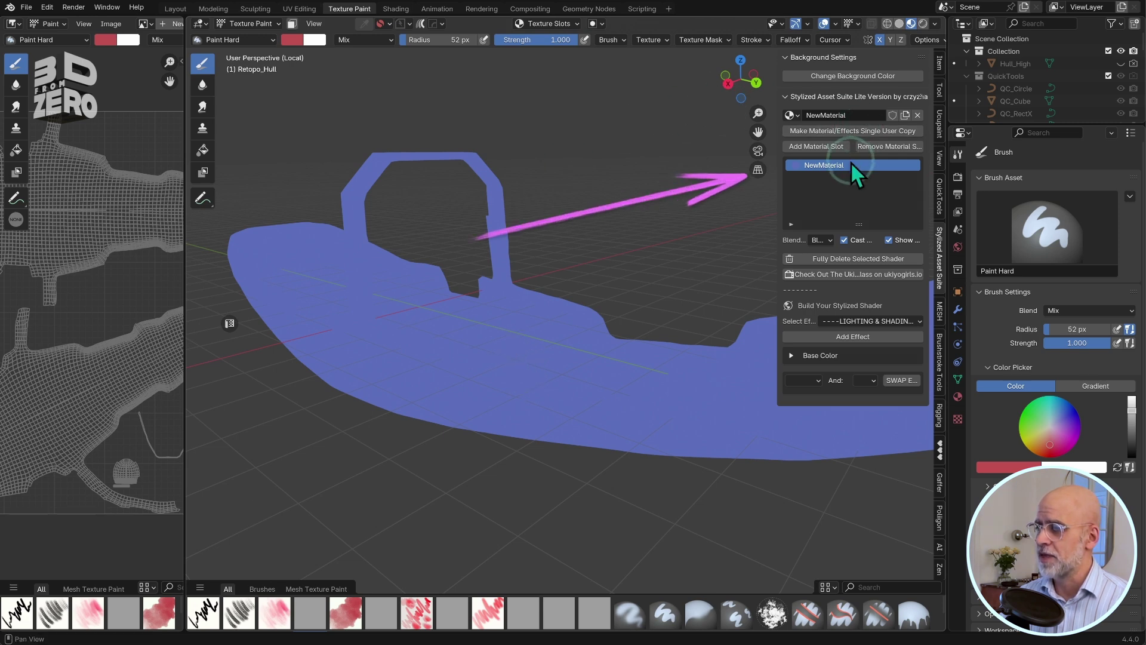
left_click(822, 164)
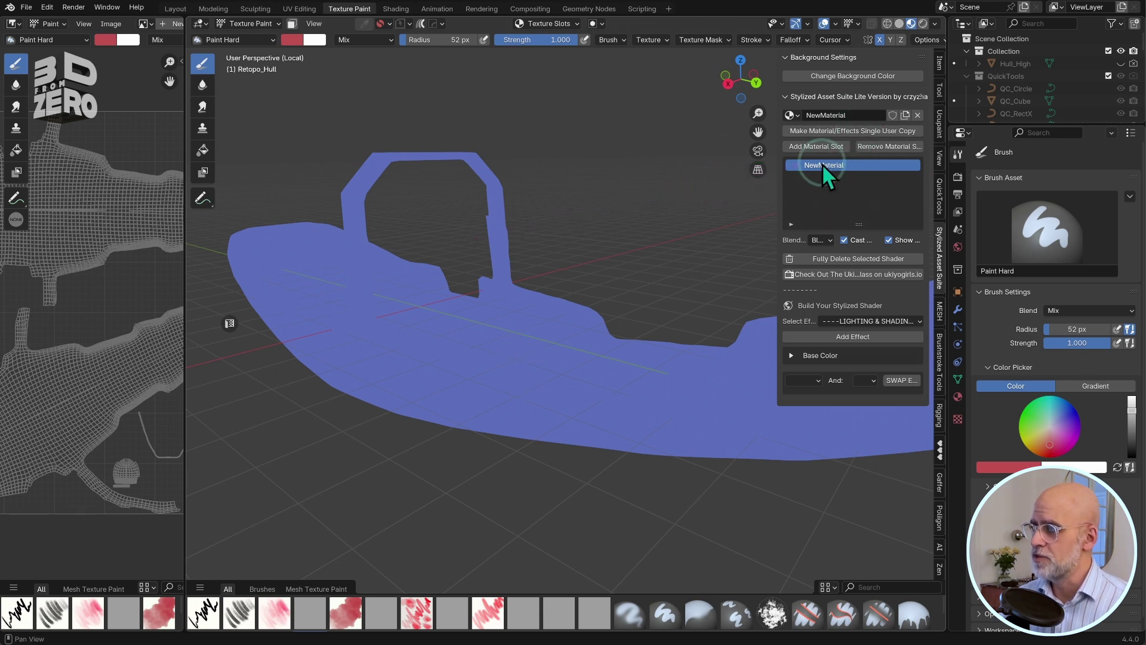
left_click(861, 109)
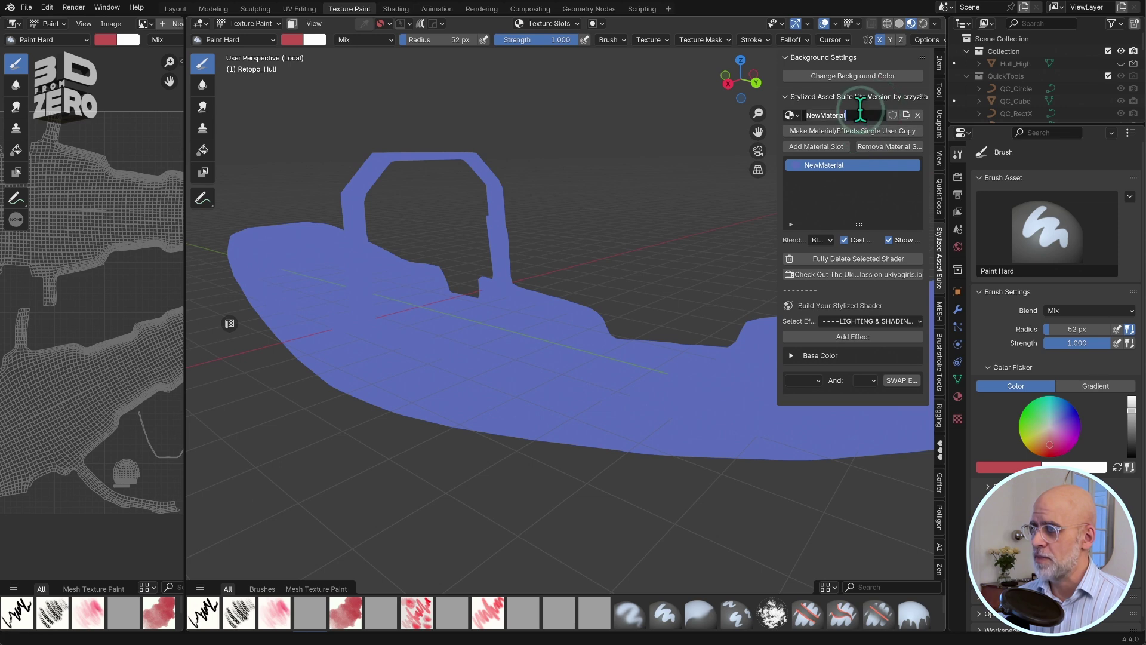
type("Material")
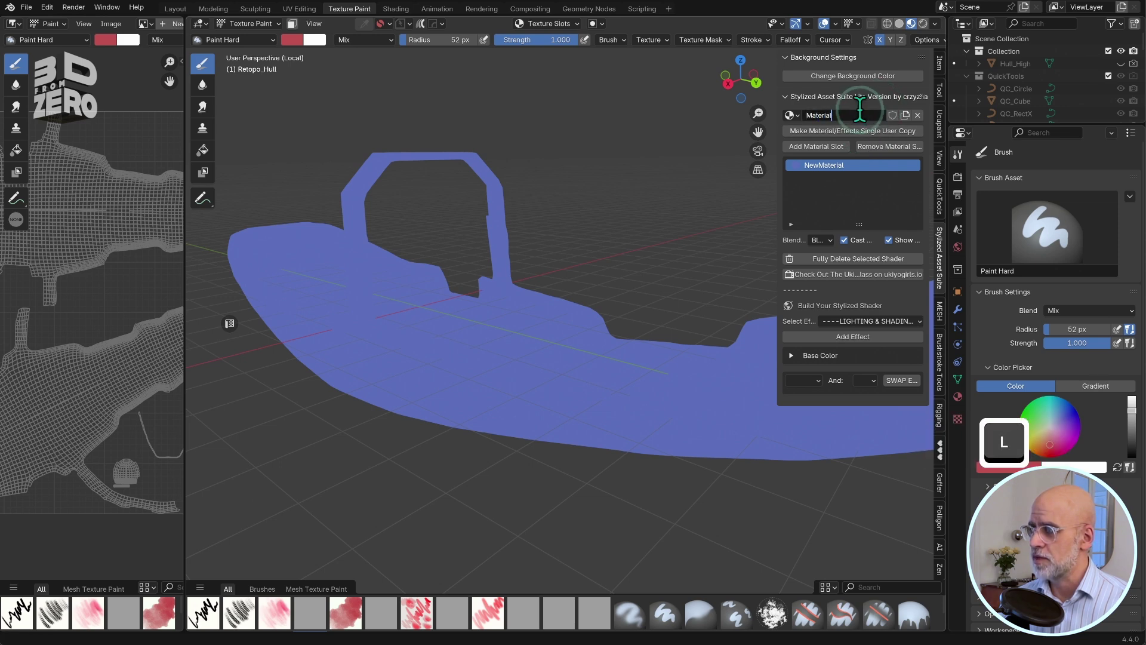
type("_Hull")
key("Return")
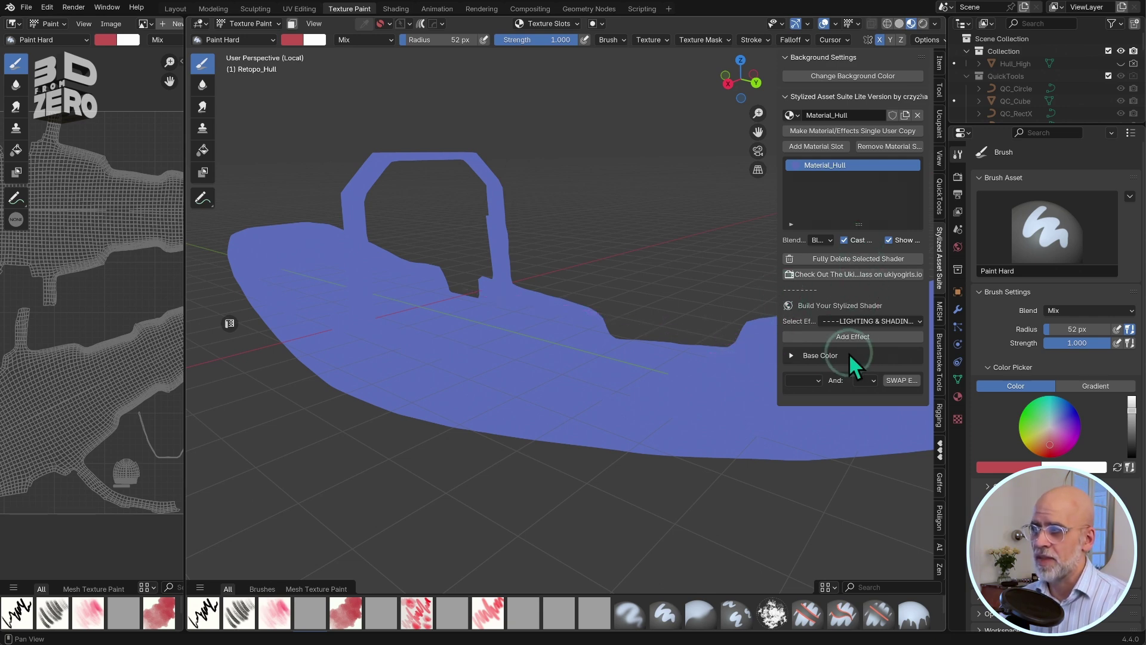
- Expand Base Color in the widened add-on panel and change the hull colour to dark red
left_click(790, 354)
left_click_drag(779, 324, 694, 320)
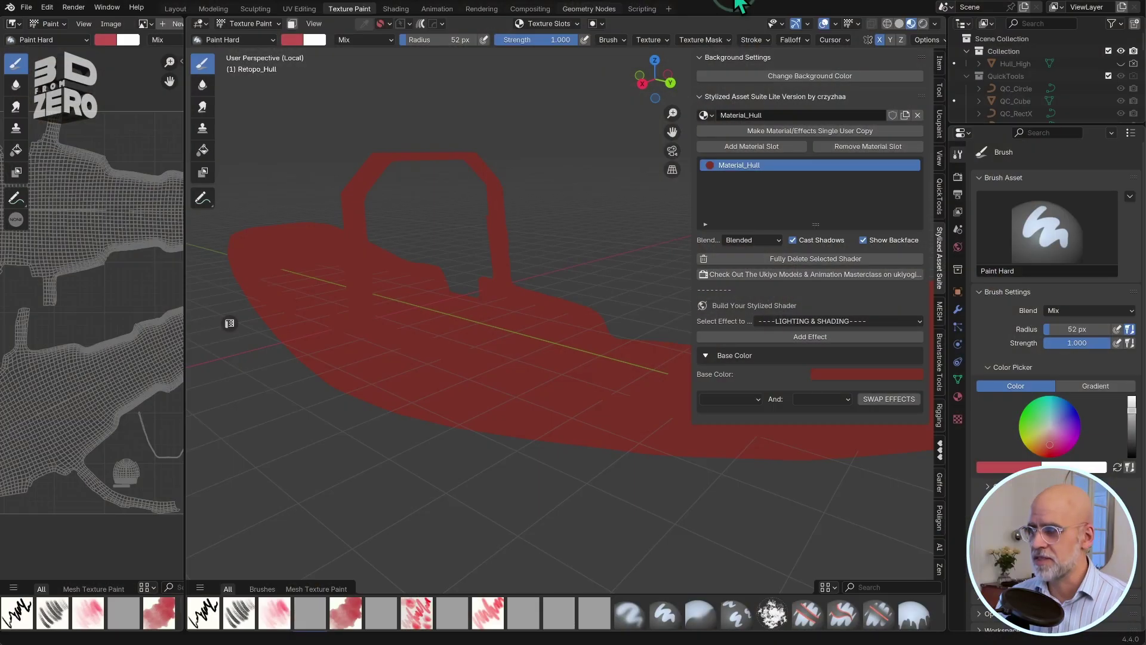
- Hide the sidebar, enlarge the properties area, and frame the red hull's right end
key("n")
mouse_move(670, 384)
middle_mouse_down()
mouse_move(609, 353)
mouse_move(699, 353)
mouse_move(660, 396)
middle_mouse_up()
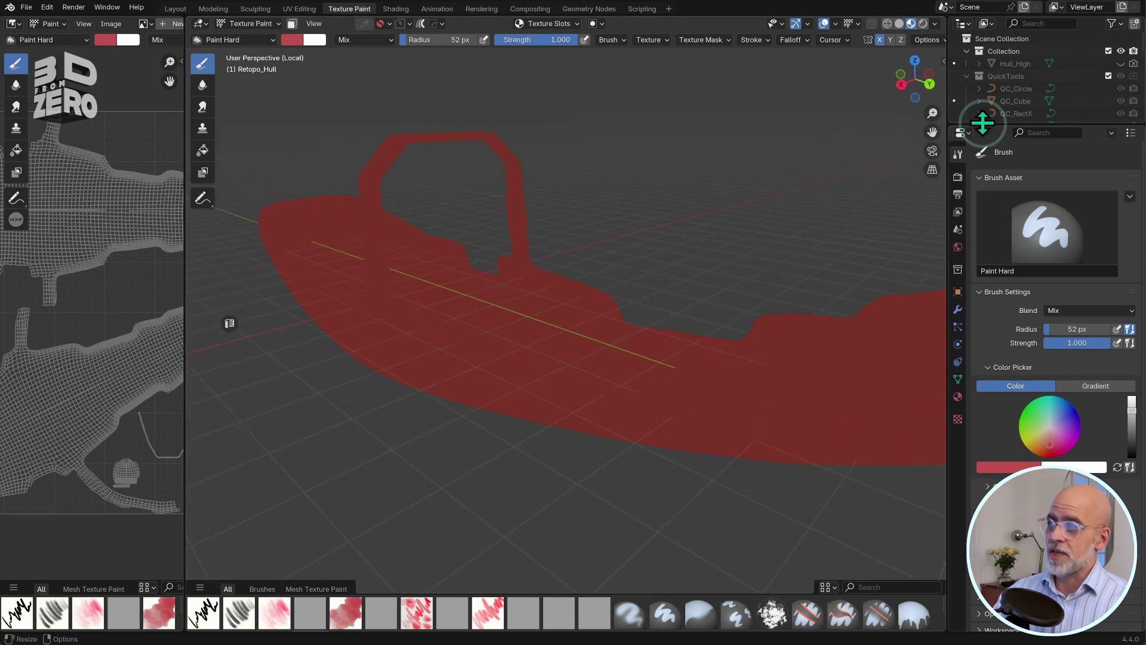
left_click_drag(980, 122, 986, 73)
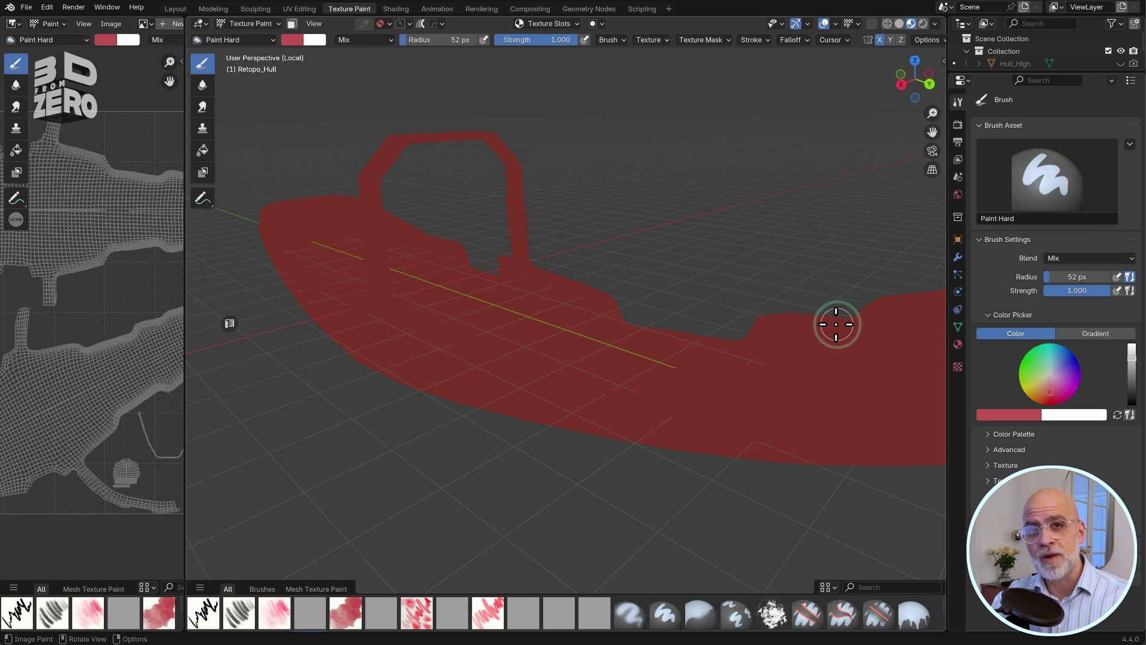
middle_click_drag(842, 330, 745, 330, "shift")
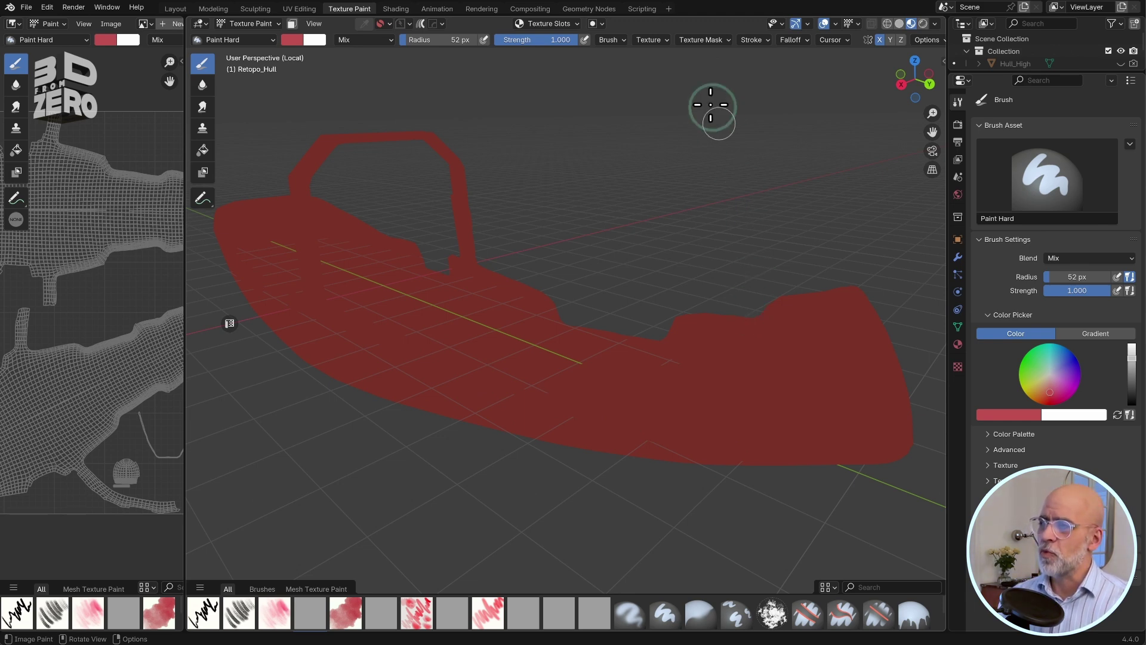
- Add the Stylized 3D Lighting (Main) (Dynamic) (EEVEE) effect to Material_Hull and zoom onto the shaded hull
key("n")
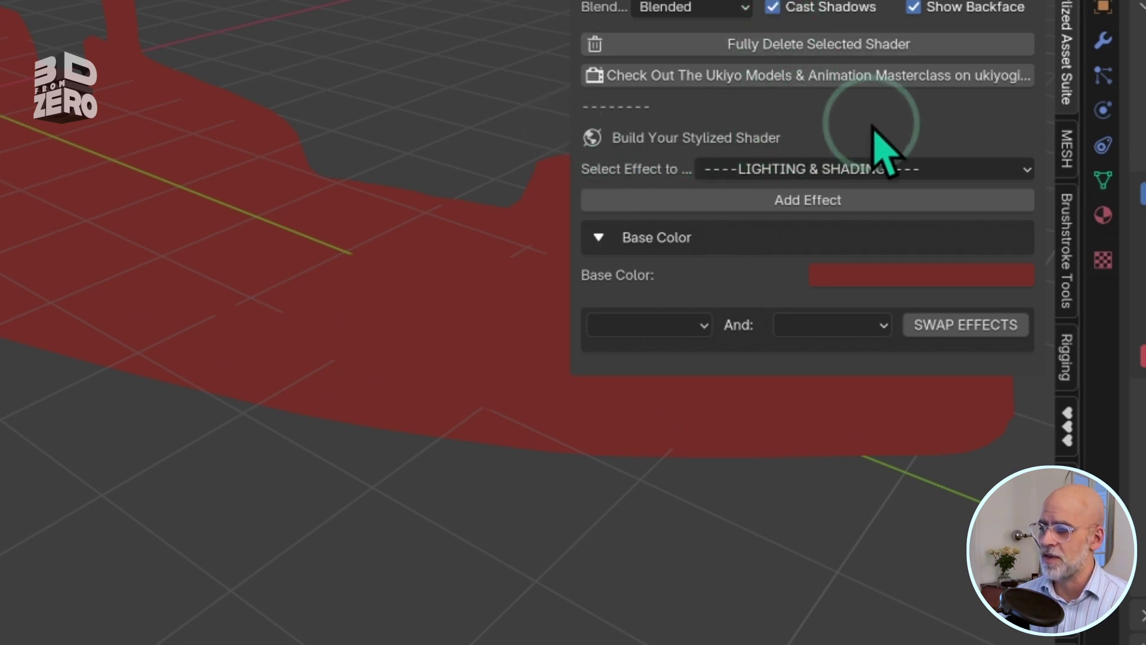
left_click(983, 174)
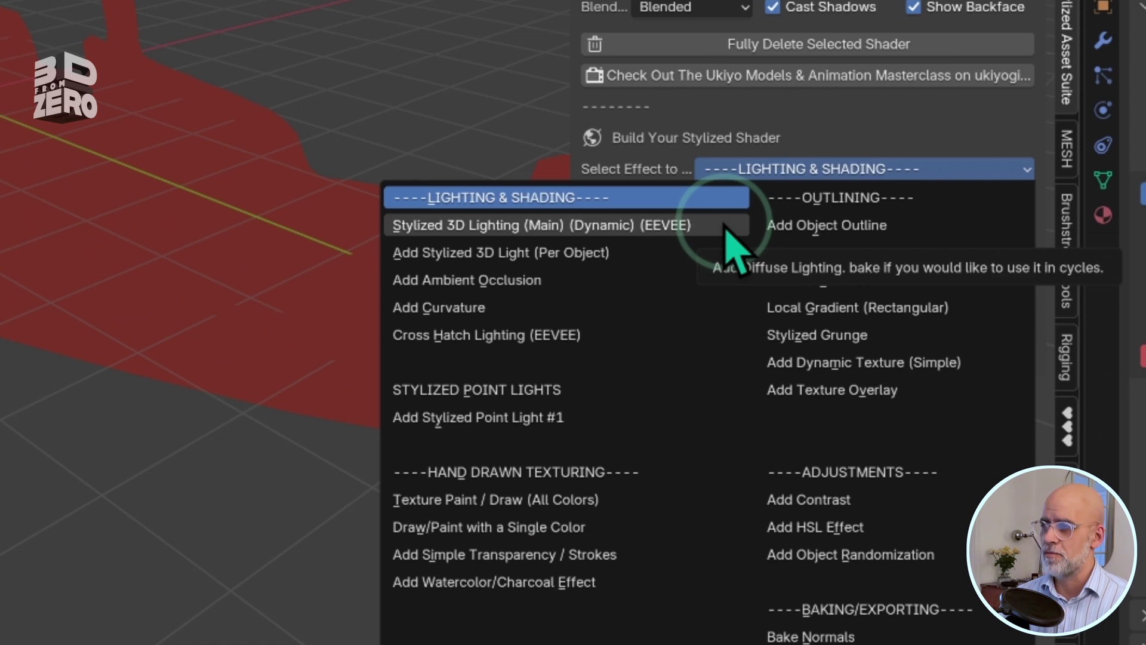
left_click(687, 226)
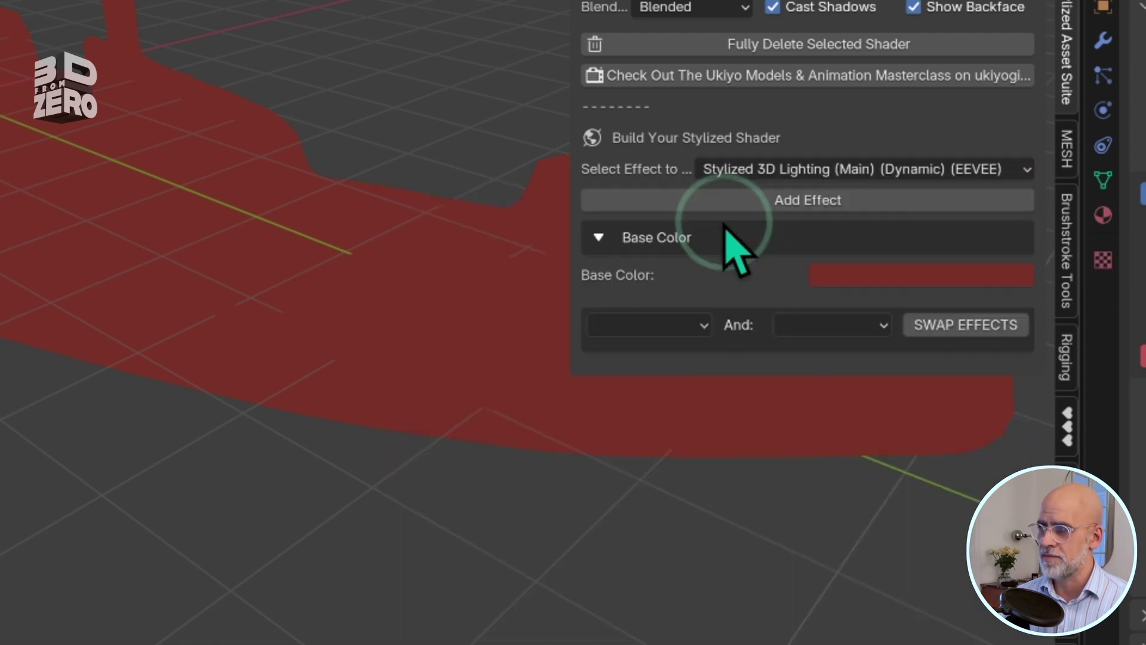
left_click(978, 200)
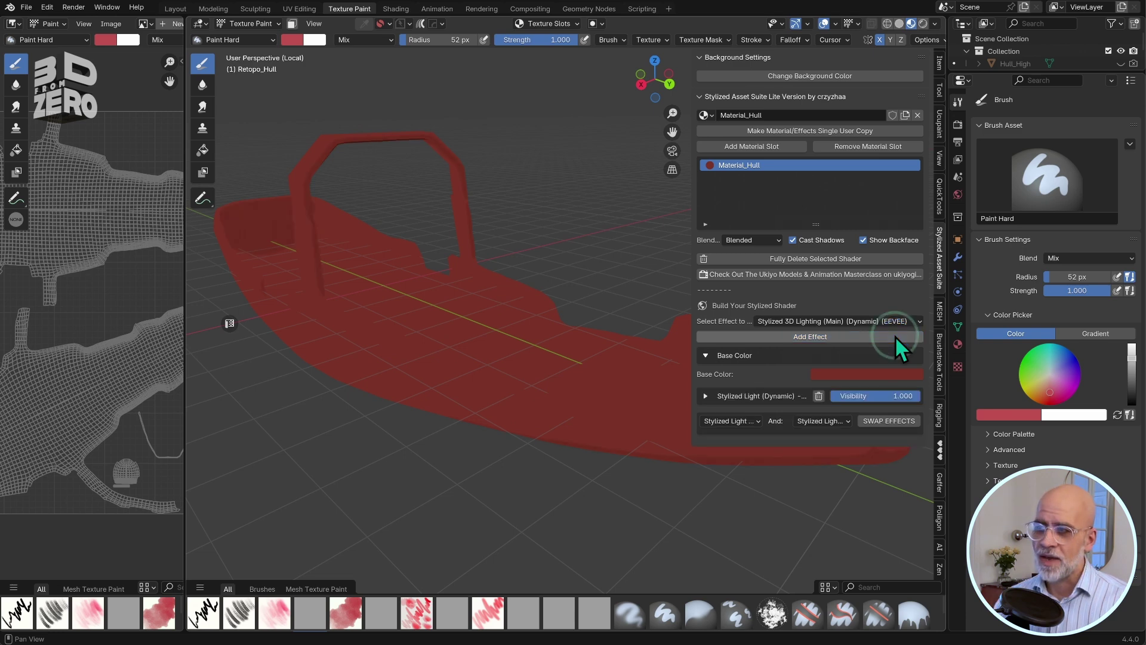
scroll(315, 210, "up", 5)
mouse_move(314, 210)
middle_mouse_down()
mouse_move(299, 144)
mouse_move(295, 187)
mouse_move(460, 353)
mouse_move(485, 309)
mouse_move(450, 239)
mouse_move(325, 277)
mouse_move(440, 328)
mouse_move(423, 341)
mouse_move(696, 366)
mouse_move(530, 384)
middle_mouse_up()
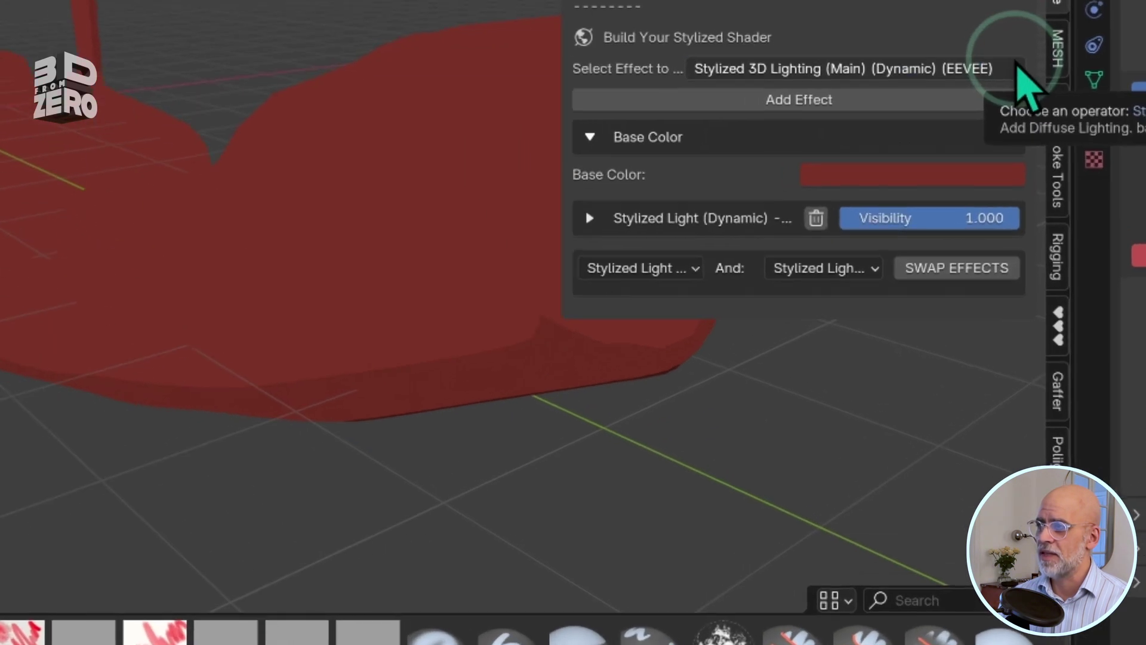
- Add a Texture Paint / Draw (All Colors) effect and expand its Texture Paint #1 settings
left_click(919, 318)
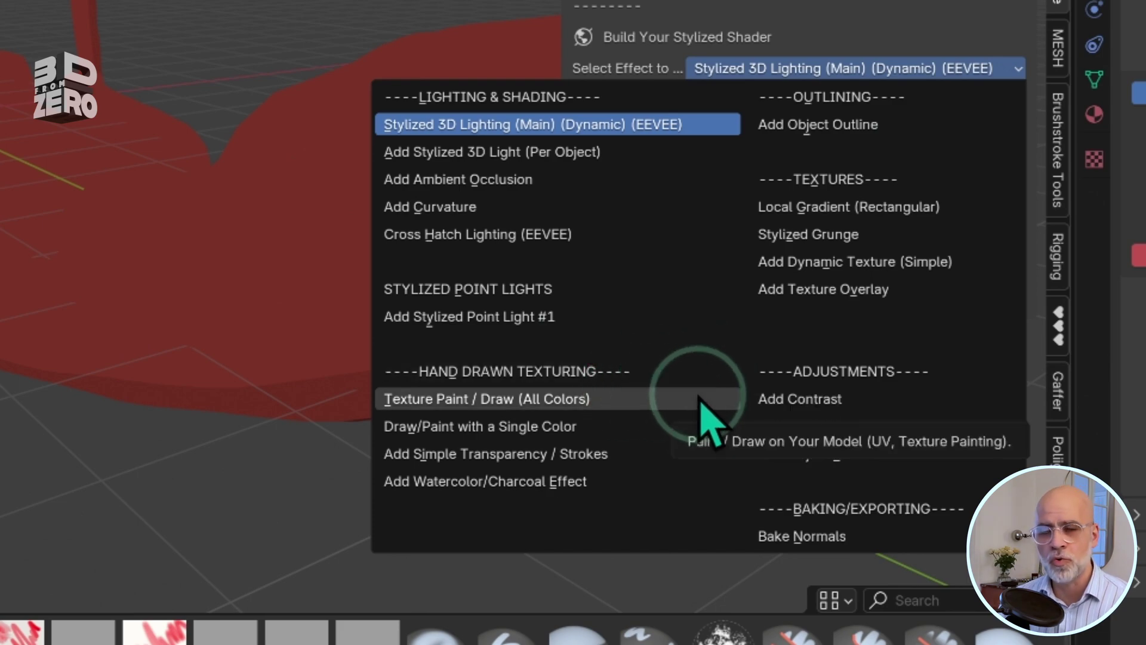
left_click(699, 397)
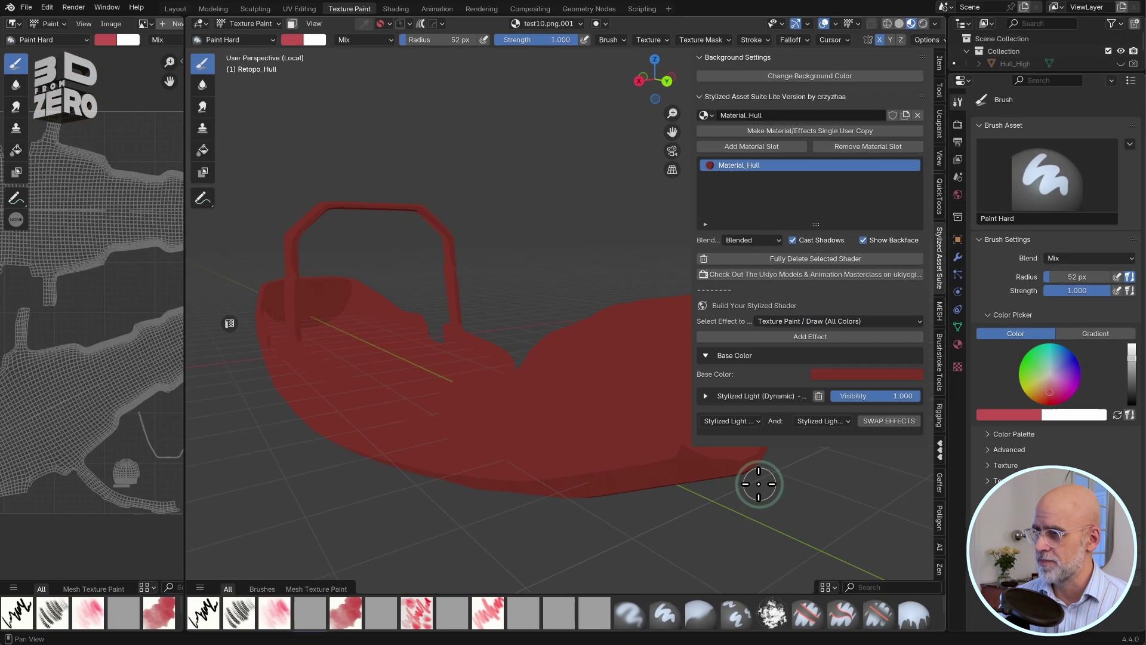
left_click(901, 336)
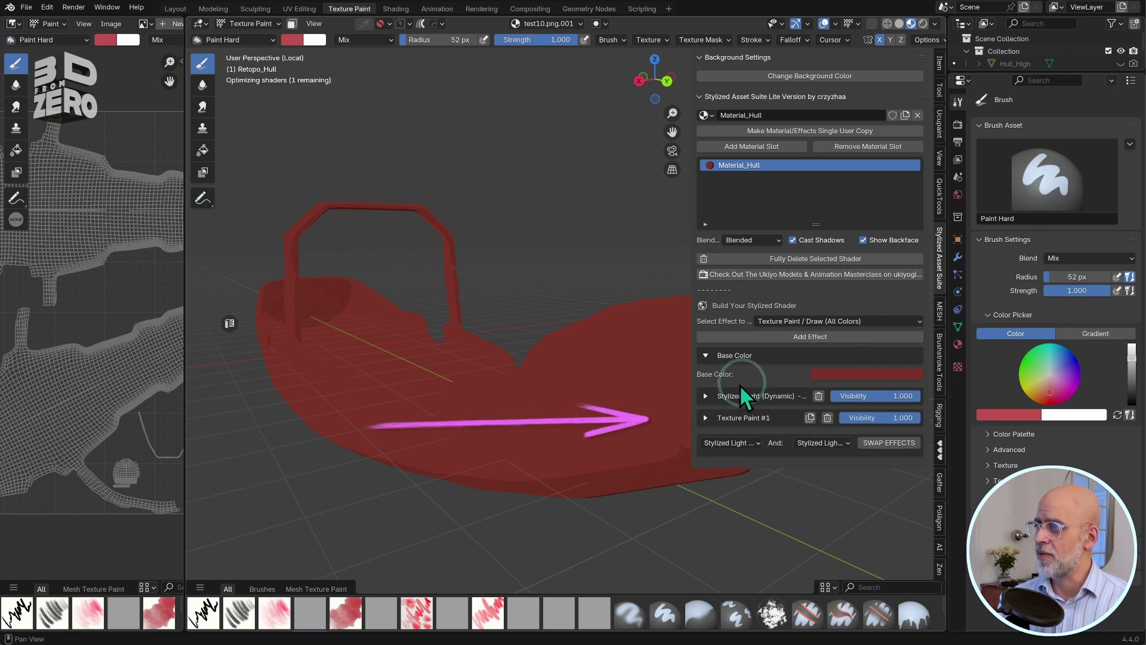
left_click(705, 418)
left_click(706, 418)
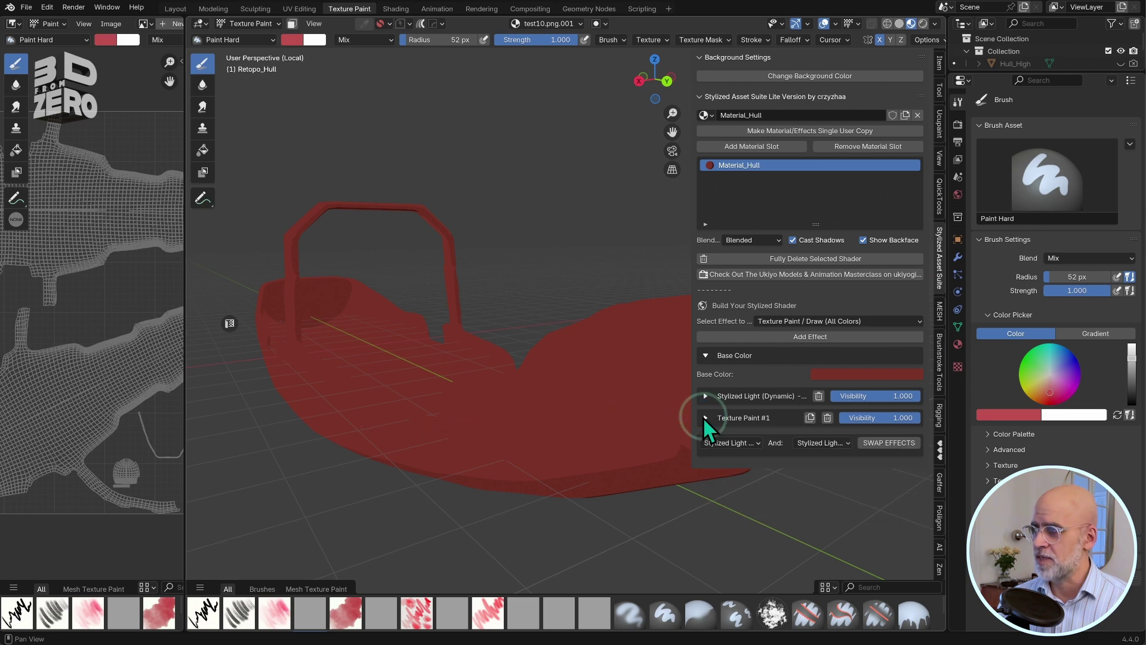
left_click(705, 418)
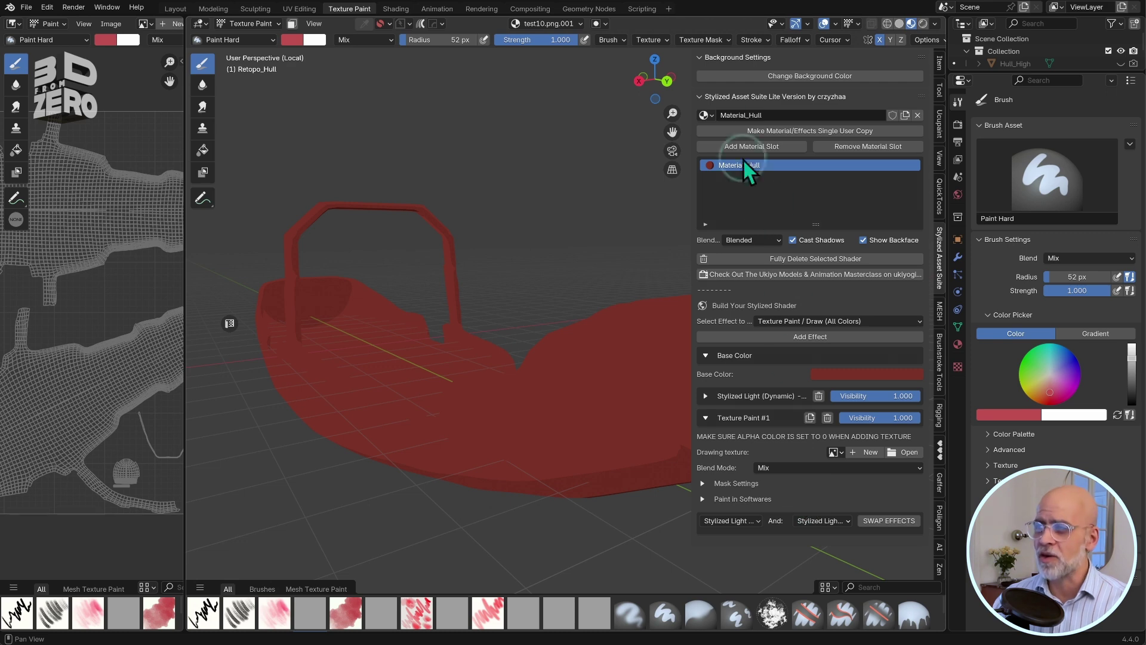
- Collapse Background Settings and Base Color, leaving Texture Paint #1 expanded
left_click(700, 57)
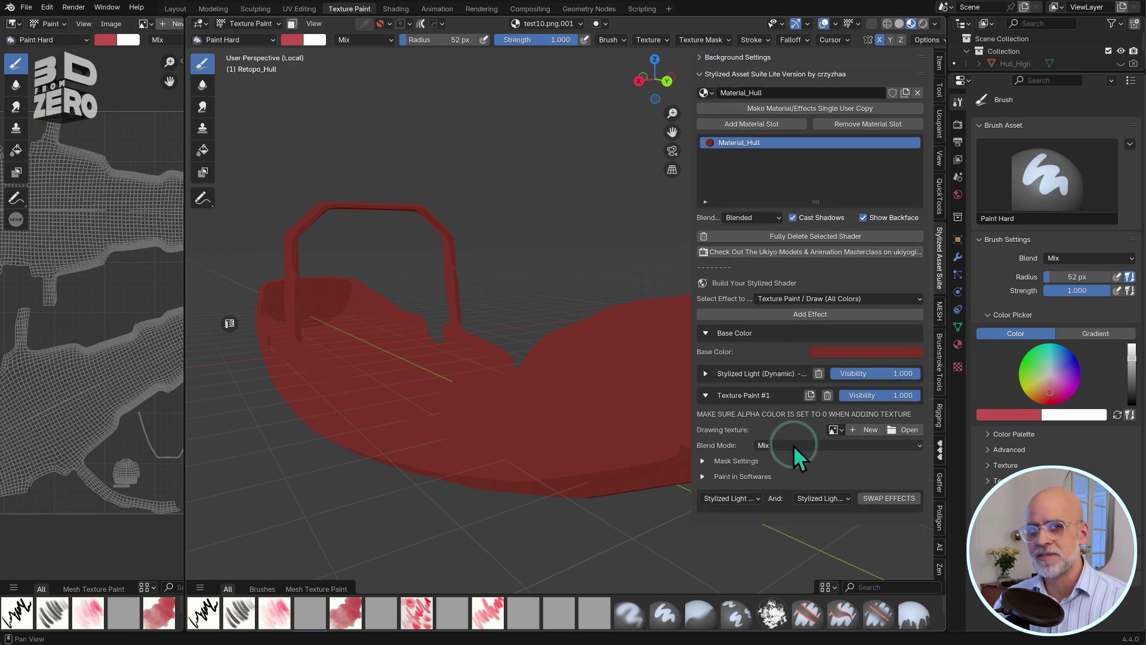
left_click(705, 332)
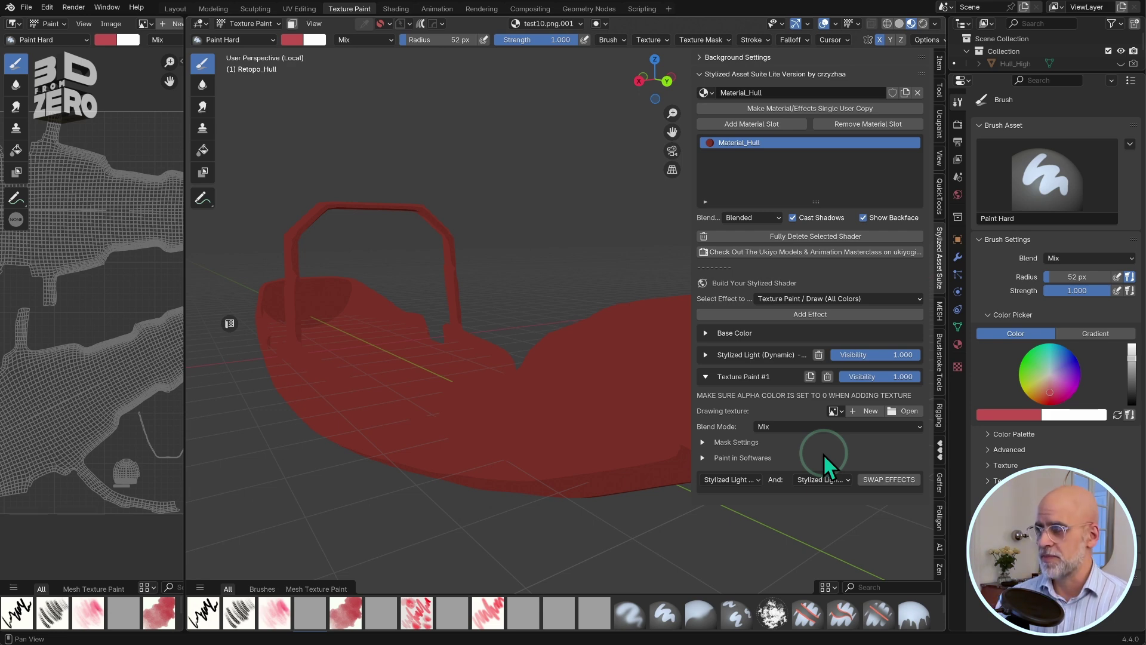
left_click(706, 377)
left_click(705, 377)
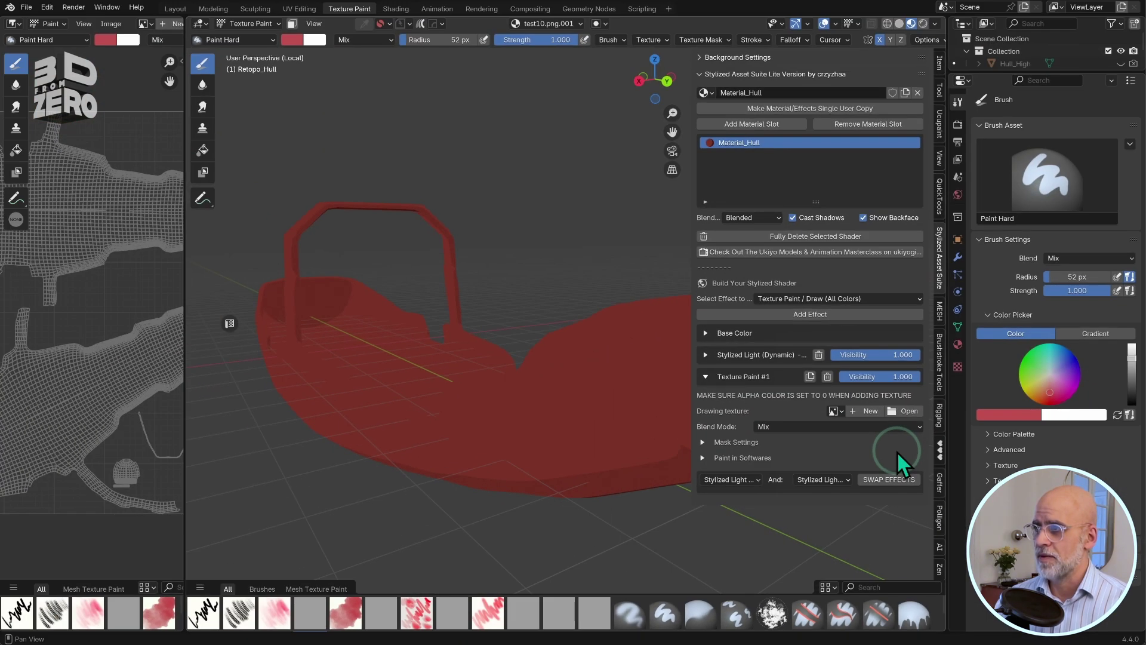
- Name the new drawing image Hull_Paint_Layer_01 and size it 2048 × 2048 px
left_click(866, 411)
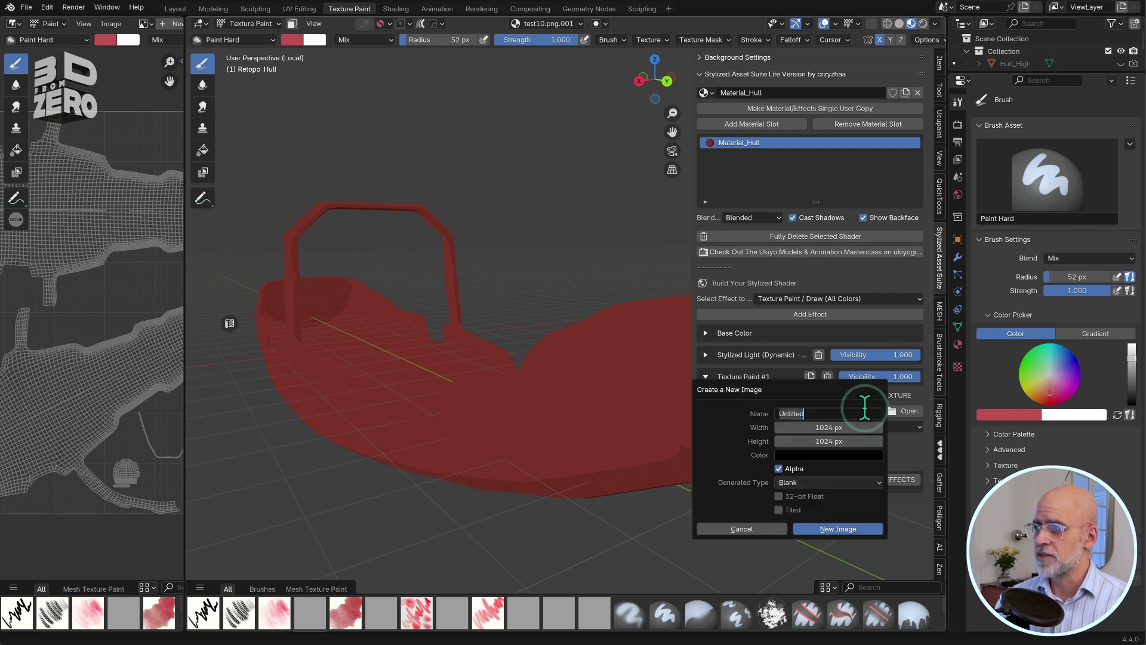
type("Hull_Paint_")
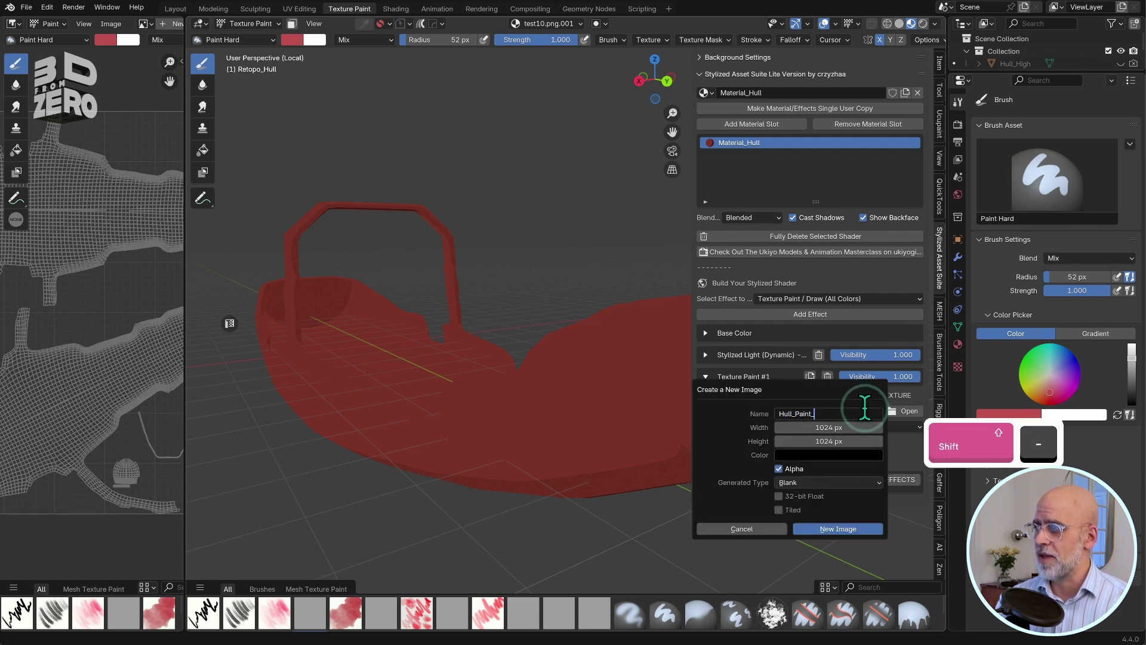
type("Layer_01")
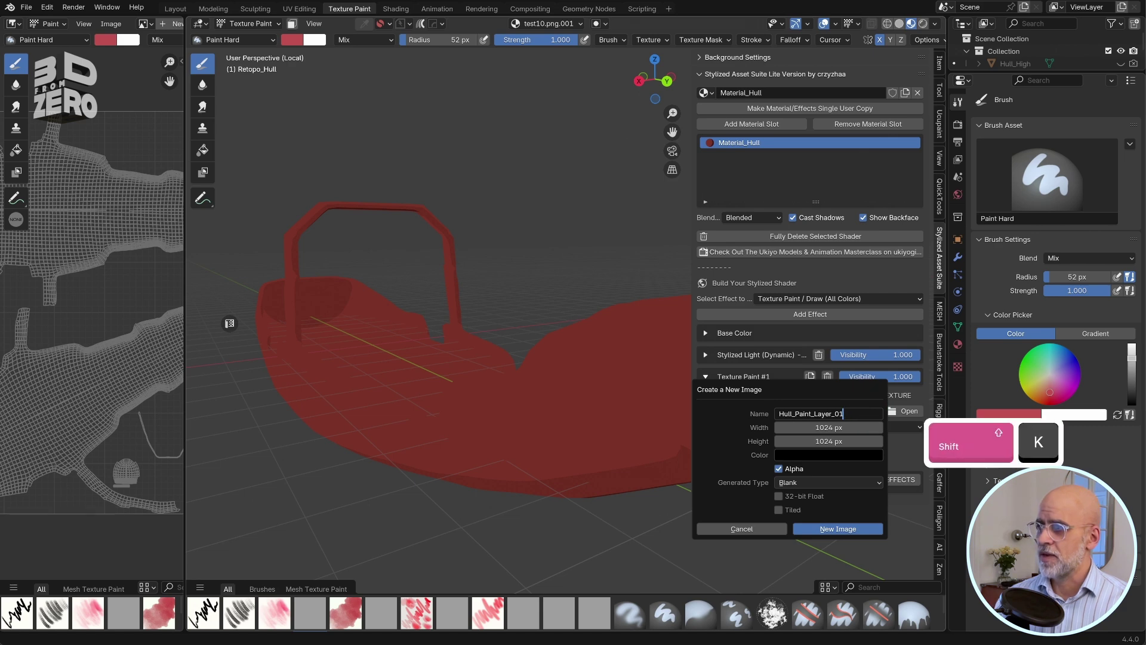
key("Return")
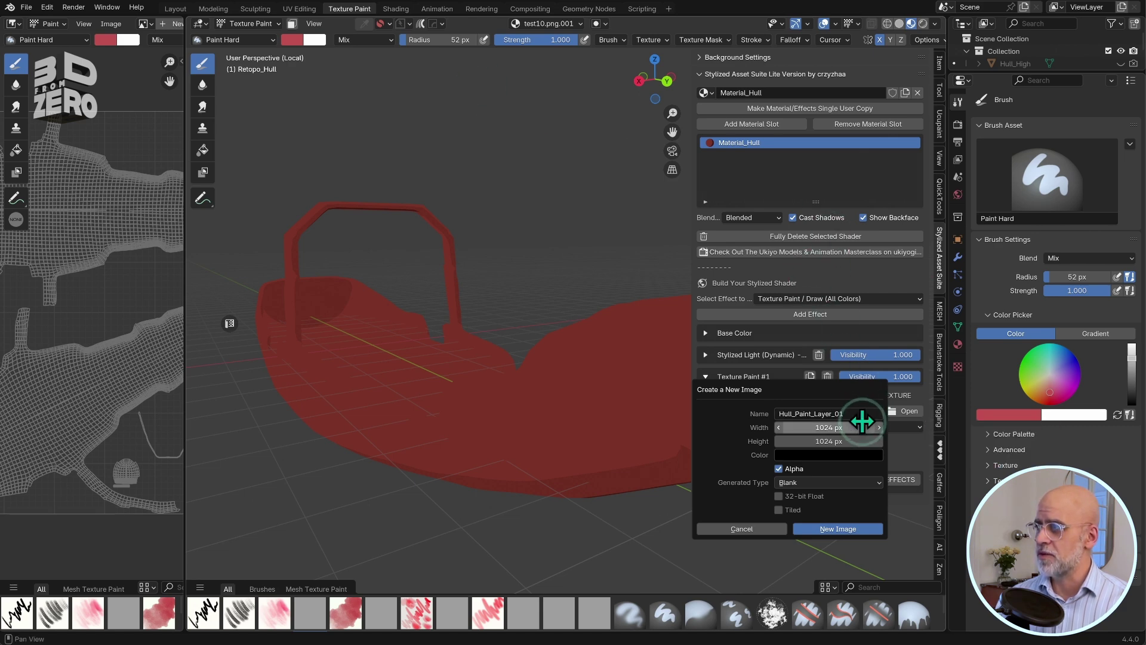
double_click(857, 425)
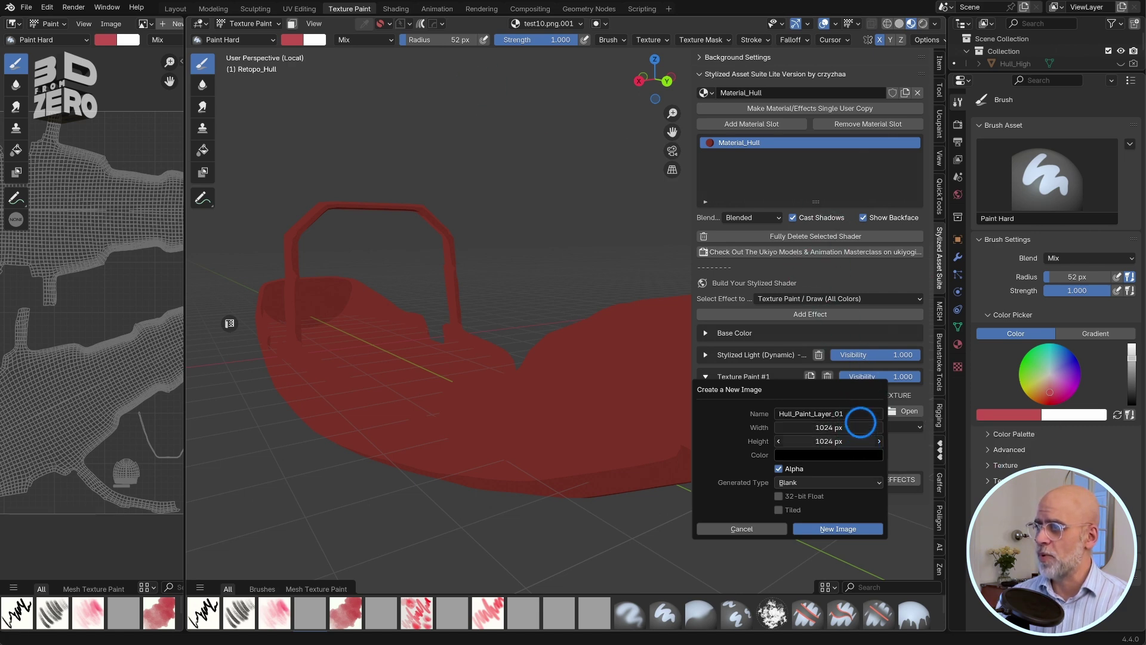
key("Tab")
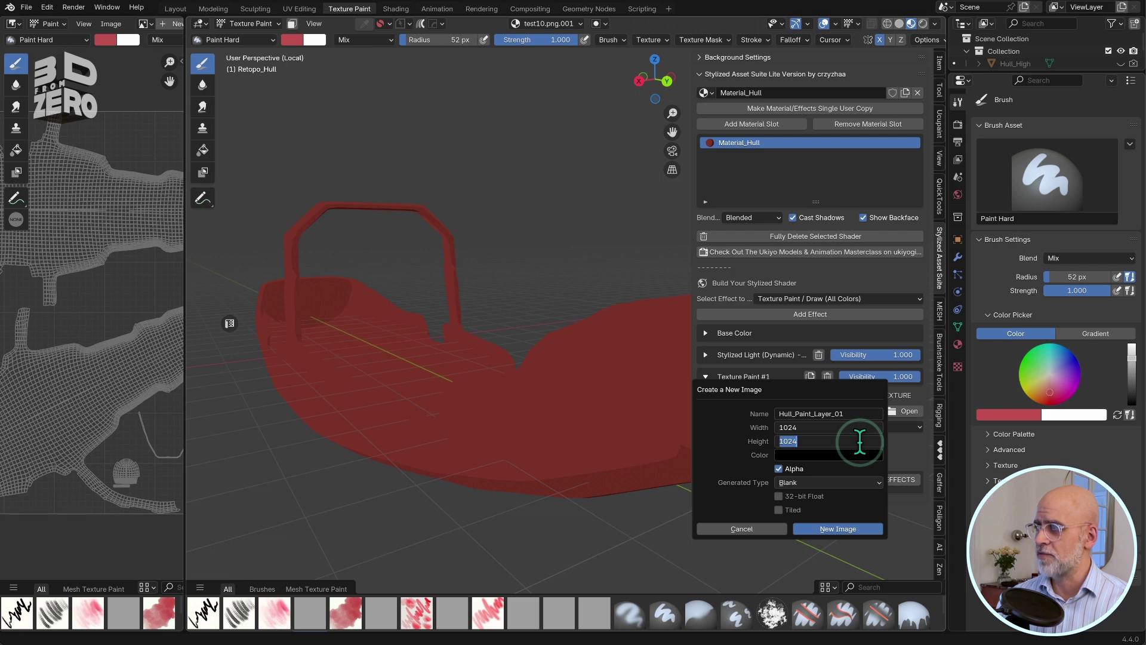
type("2048")
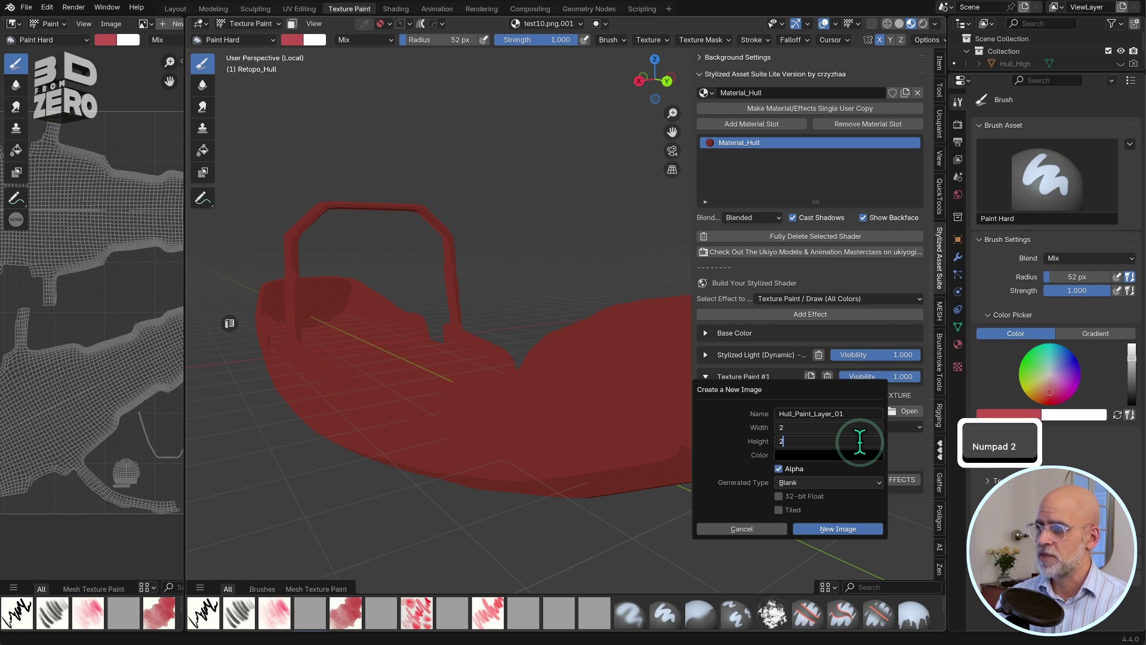
left_click(729, 445)
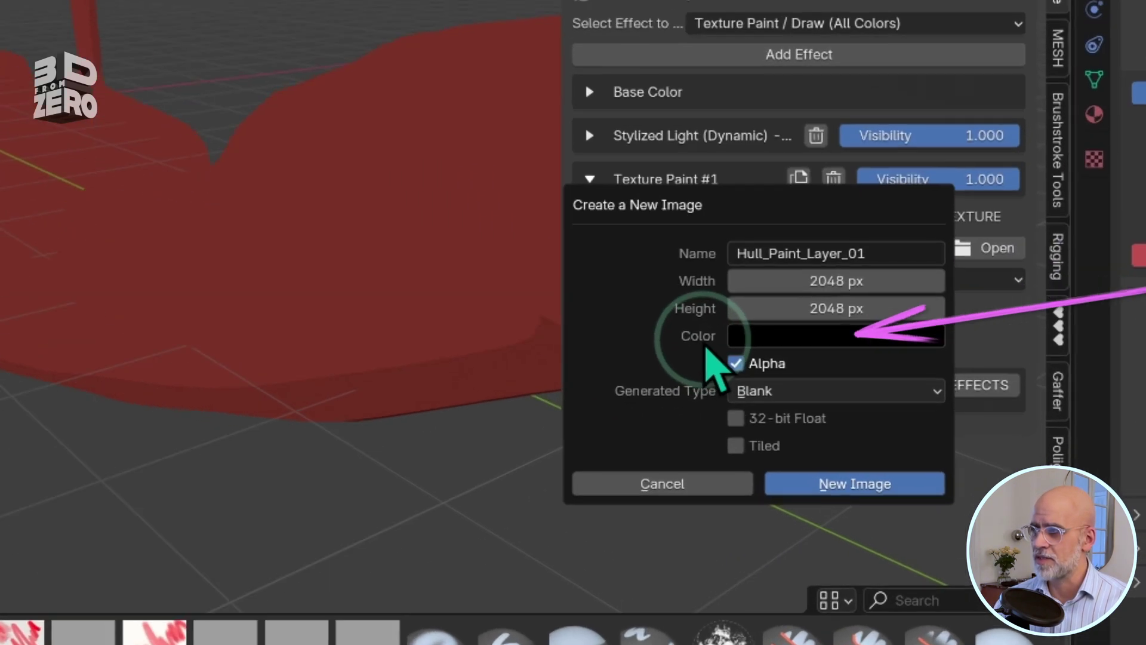
- Set the new image's fill colour alpha to 0 for a fully transparent layer
left_click(900, 333)
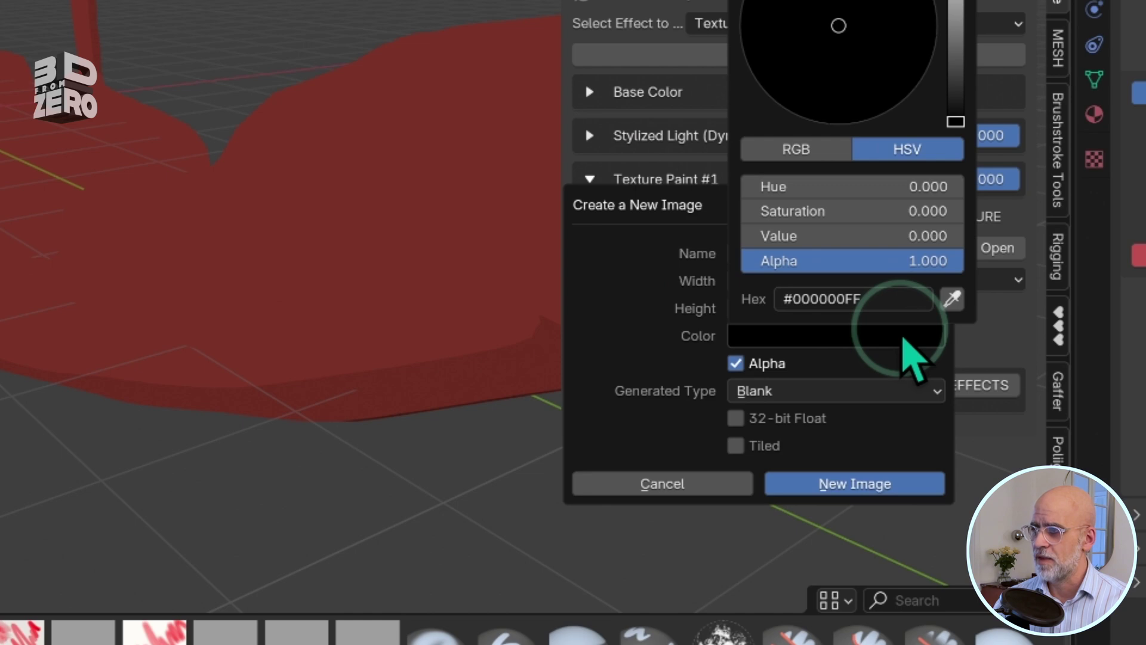
left_click(863, 258)
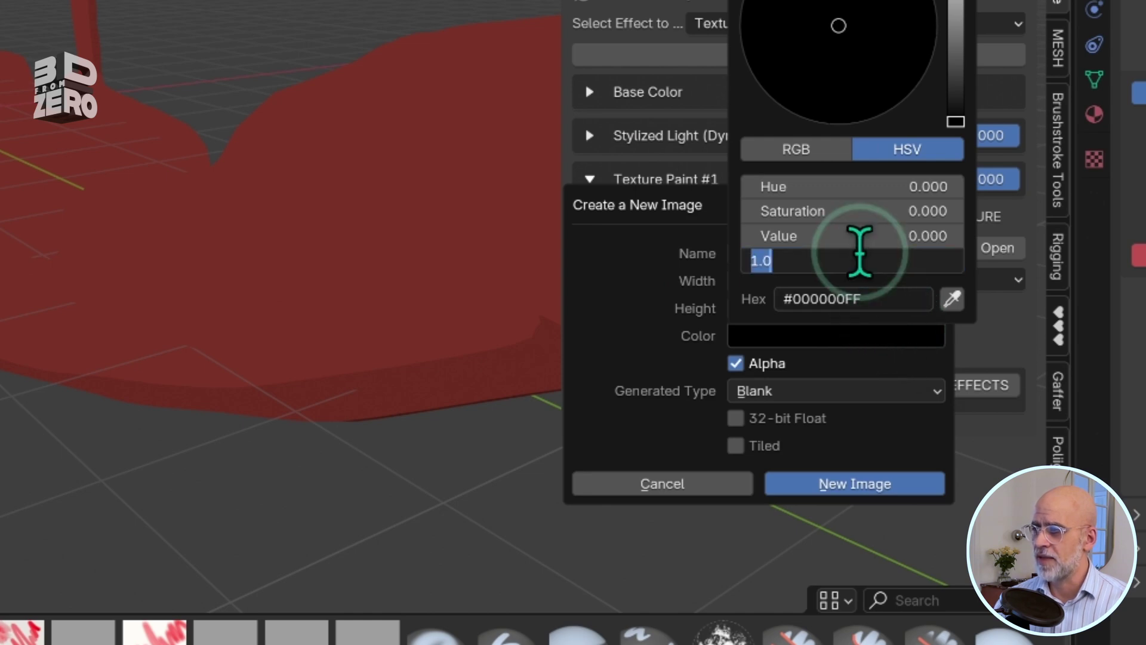
type("0")
key("Return")
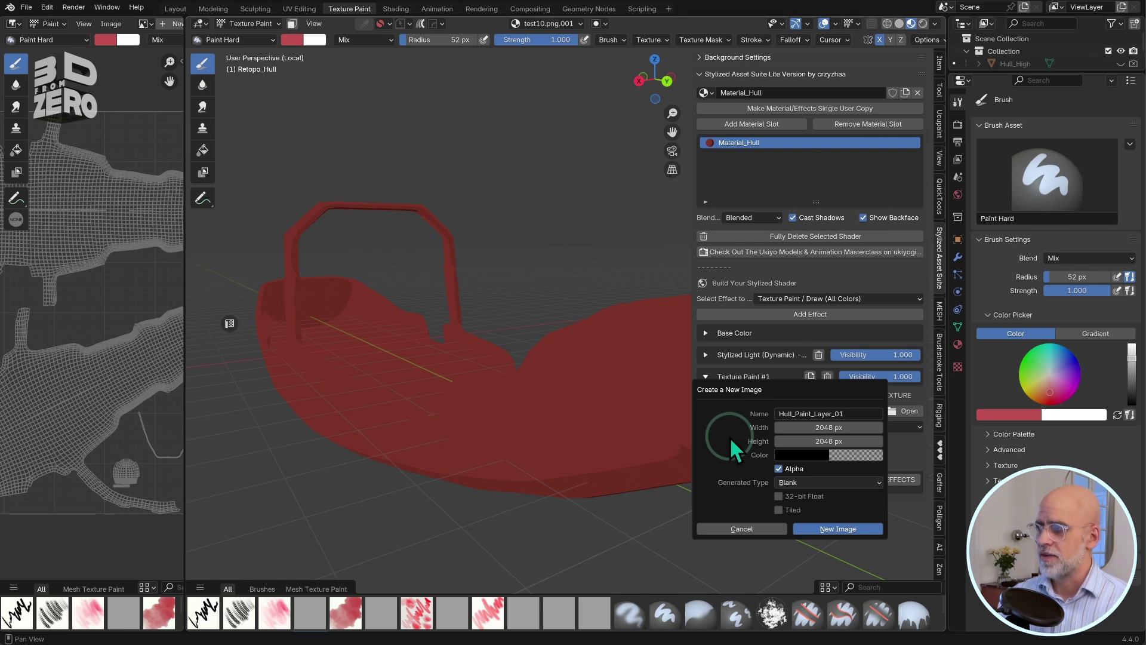
- Create the transparent Hull_Paint_Layer_01 image and copy its name
left_click(867, 529)
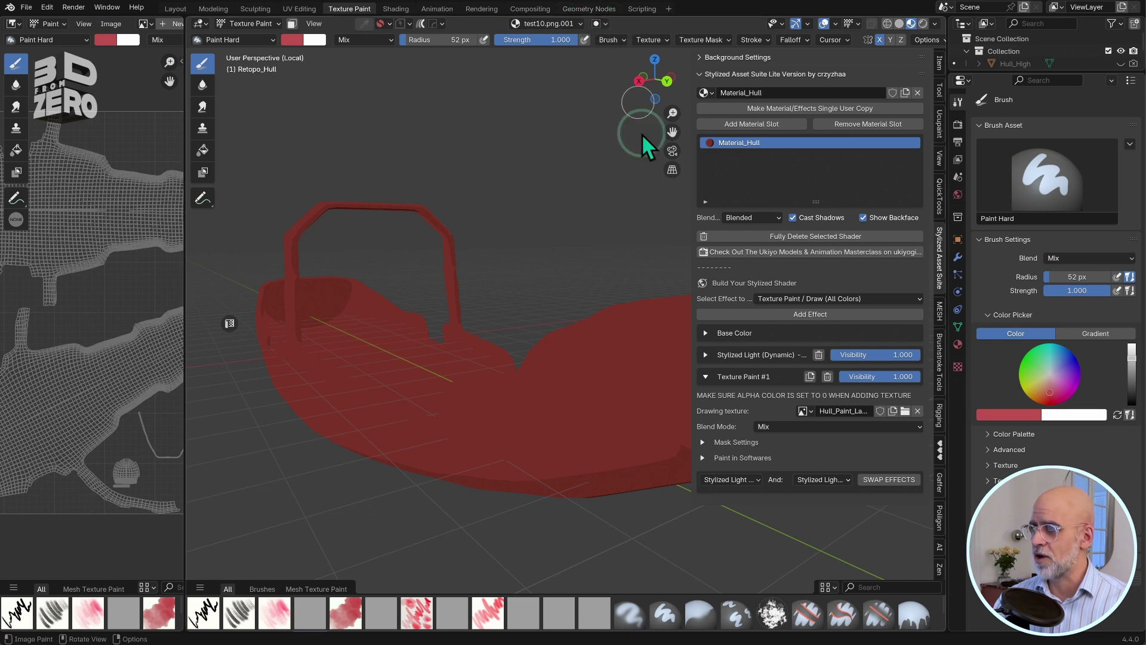
double_click(839, 409)
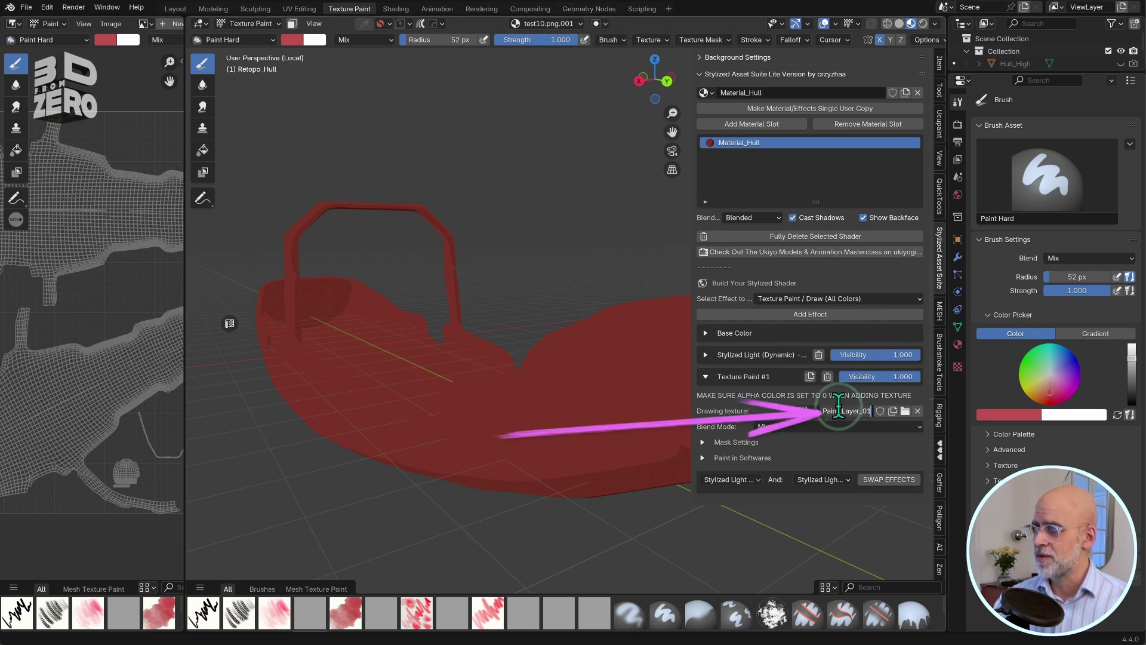
key("super+c")
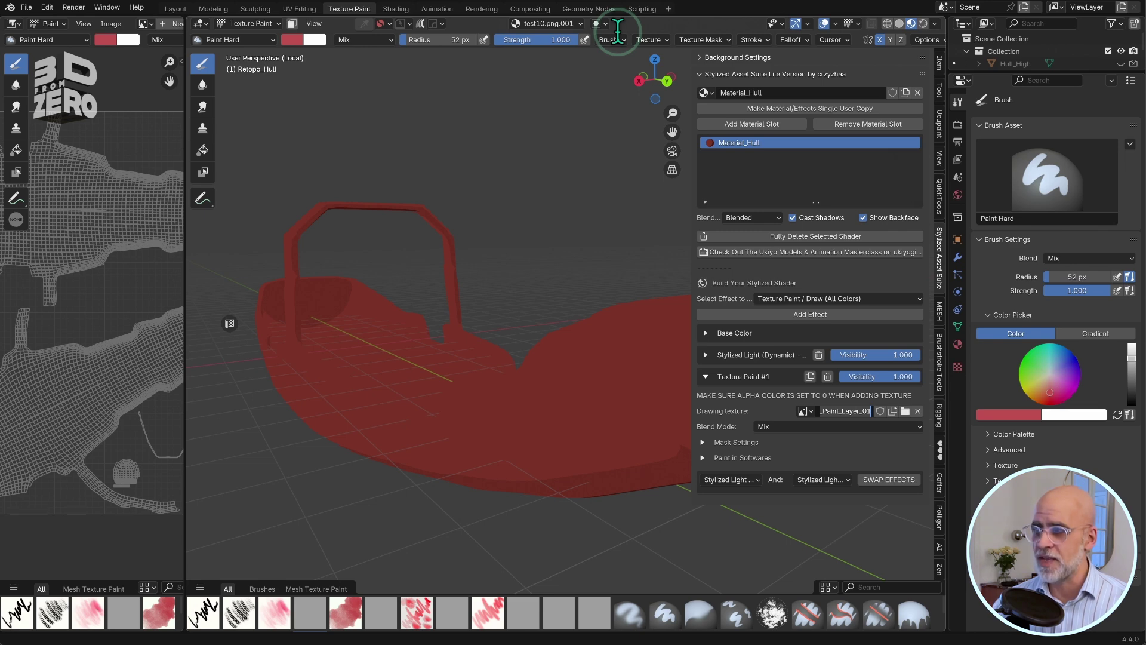
left_click(267, 25)
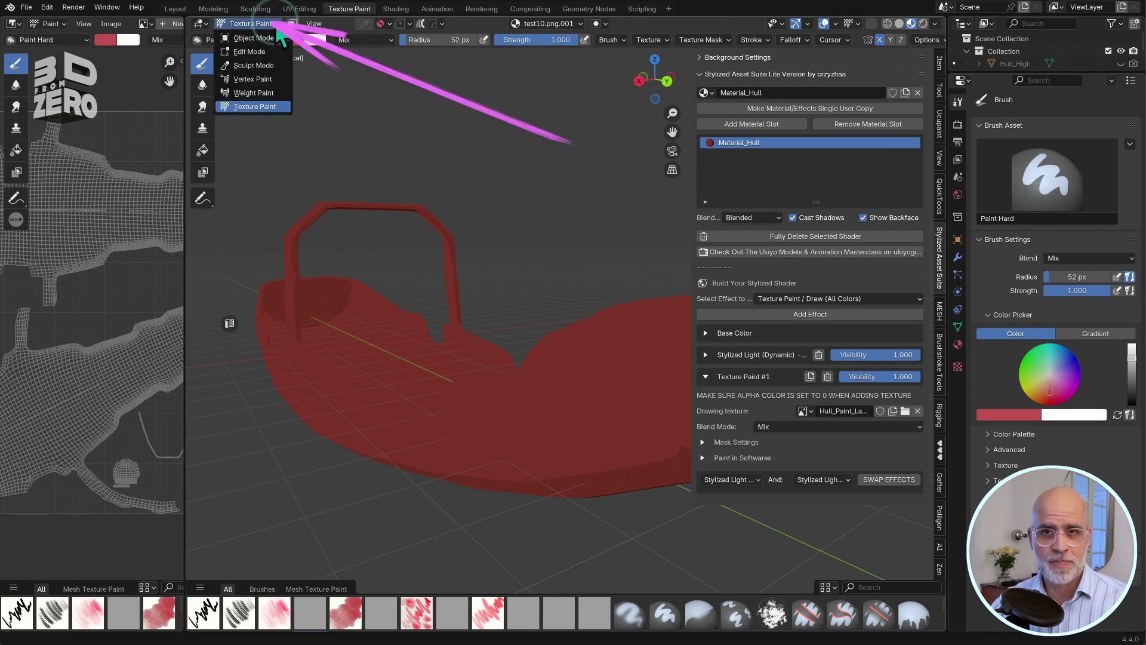
left_click(270, 25)
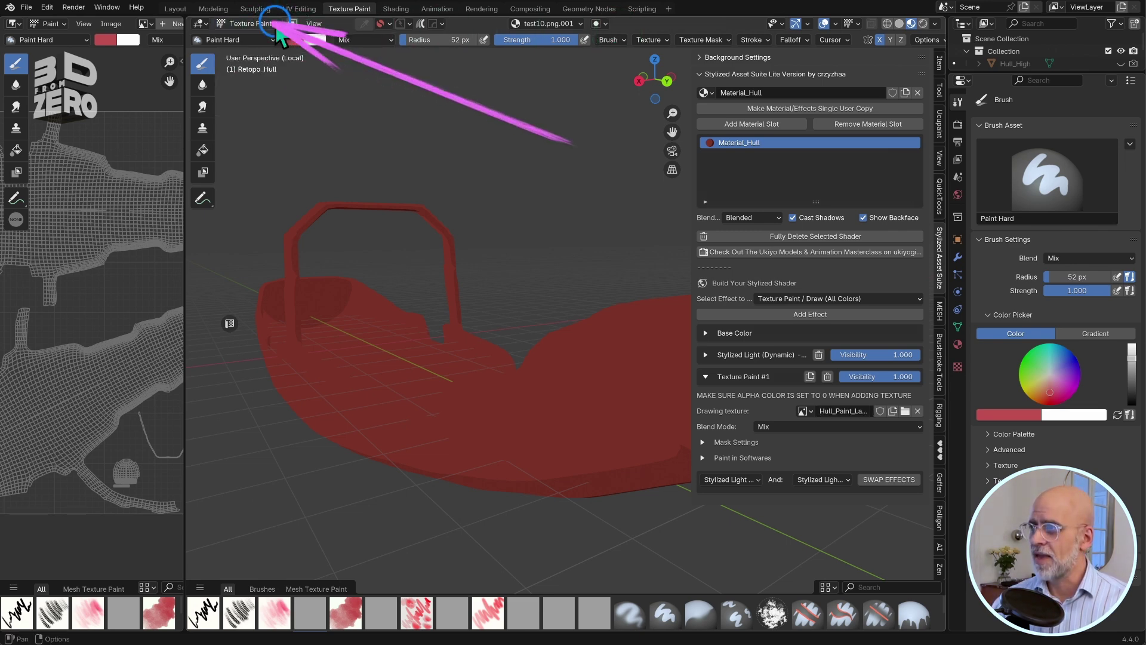
- Set Texture Slots mode to Single Image with Hull_Paint_Layer_01 as the paint image
left_click(578, 22)
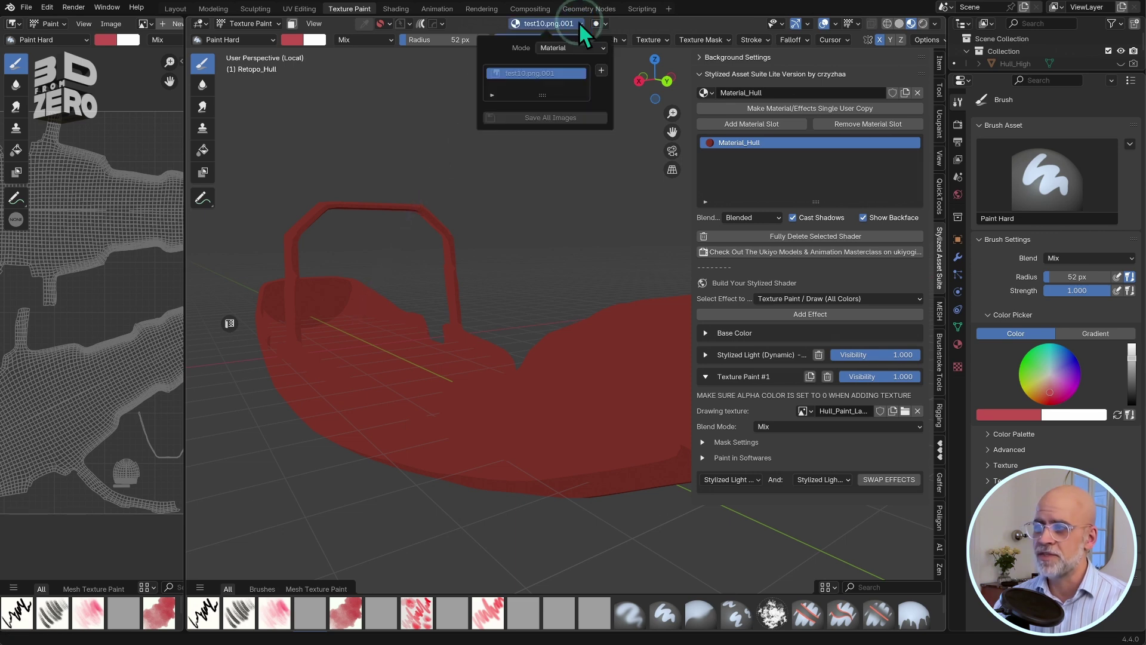
left_click(603, 47)
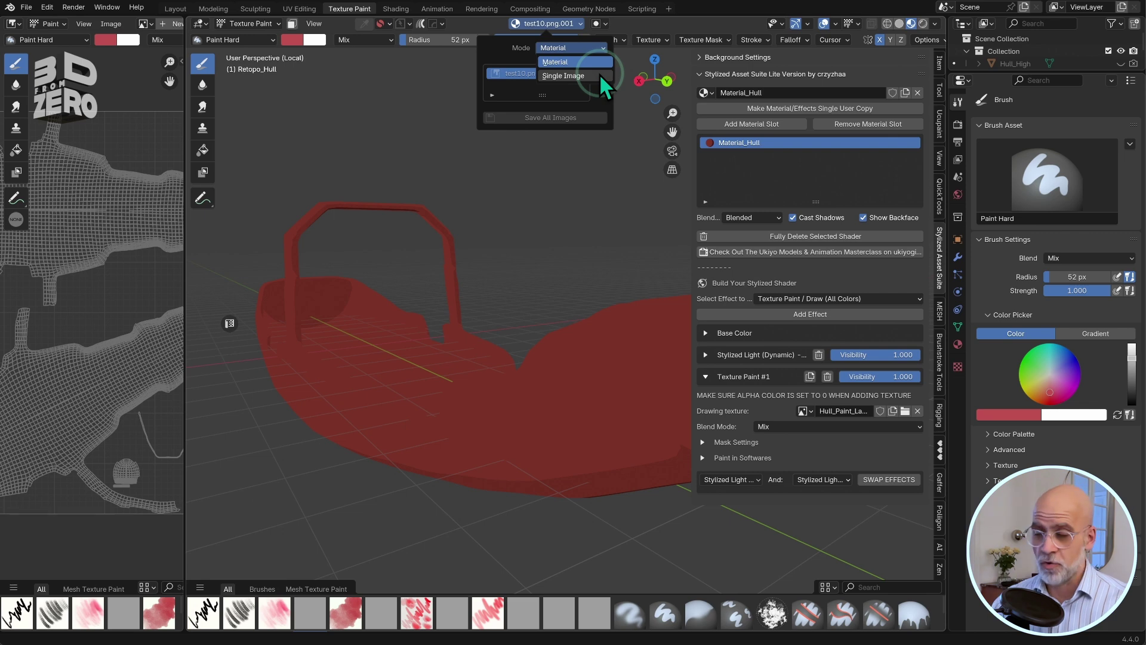
left_click(600, 75)
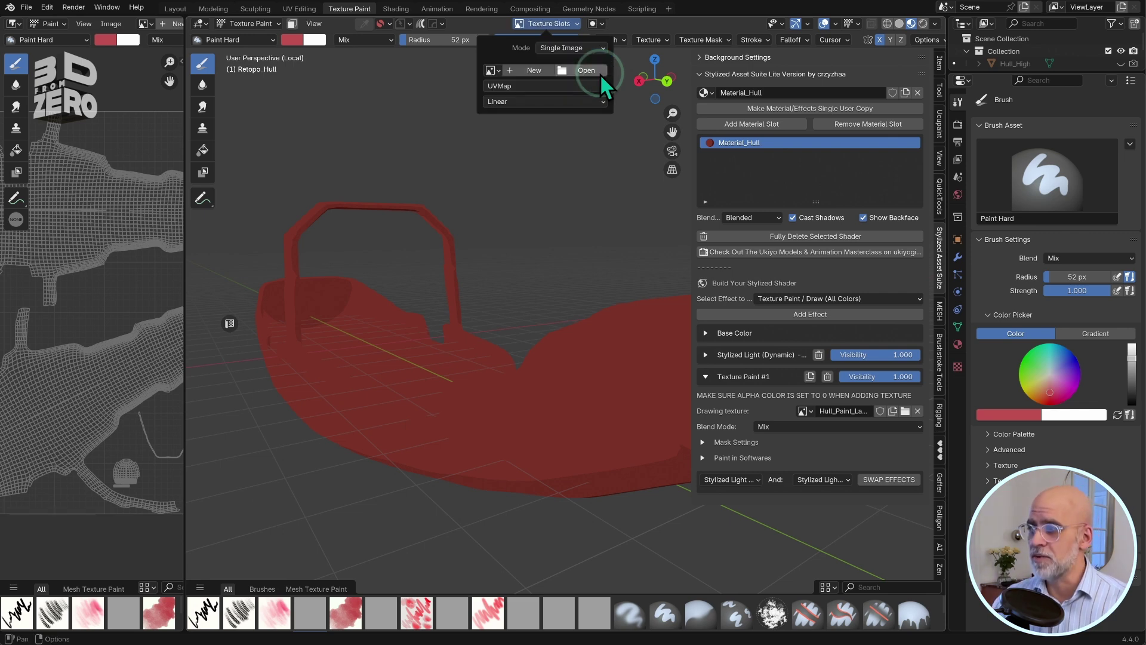
left_click(493, 70)
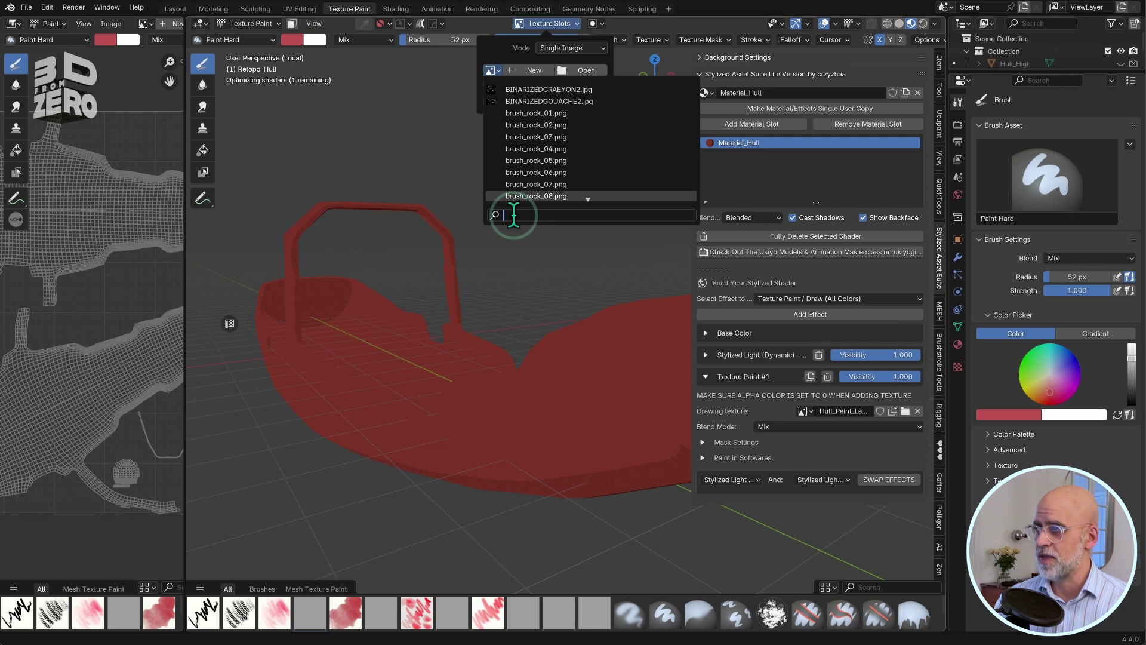
key("super")
key("super+v")
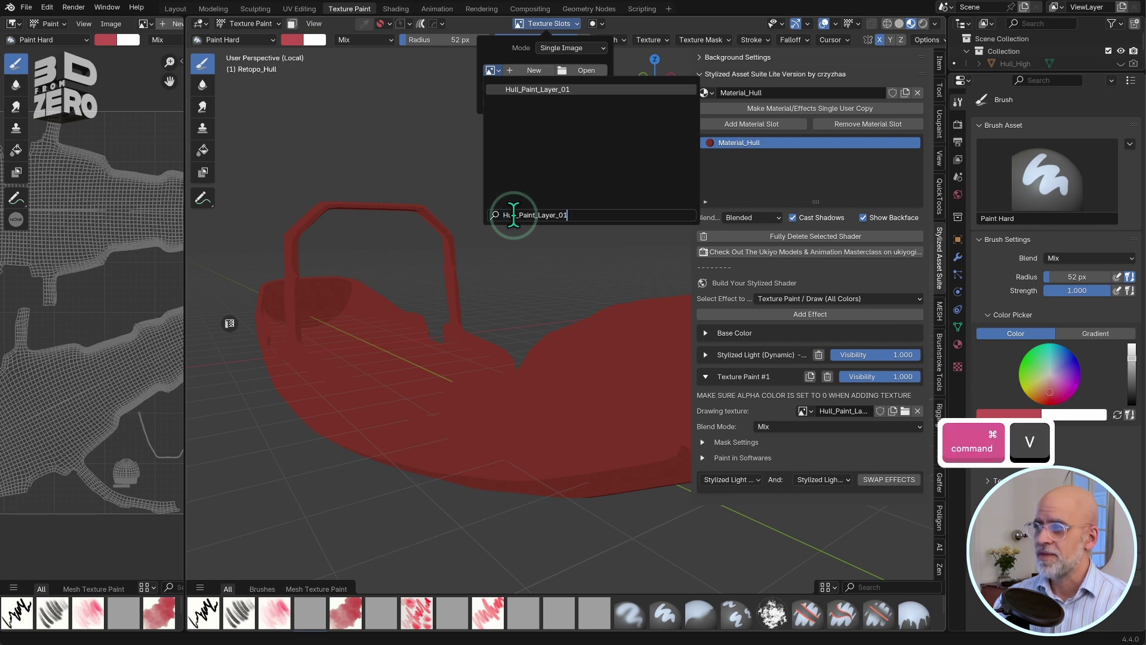
left_click(549, 90)
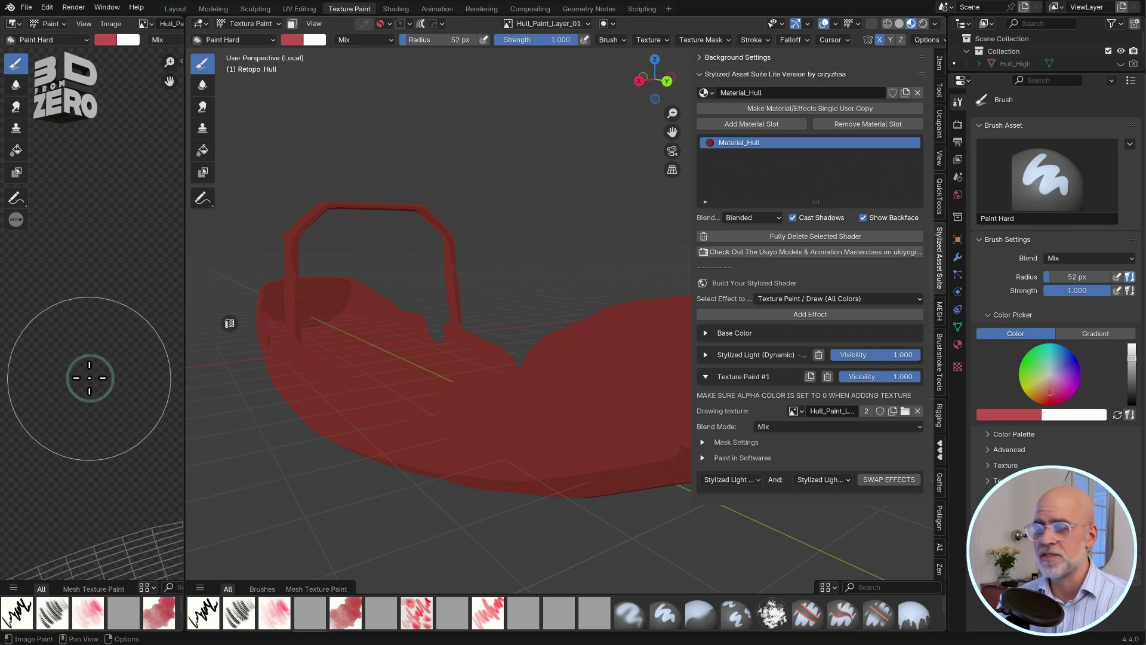
- Keep Hull_Paint_Layer_01 shown in the image editor and resize the panels around the hull view
left_click_drag(186, 360, 456, 361)
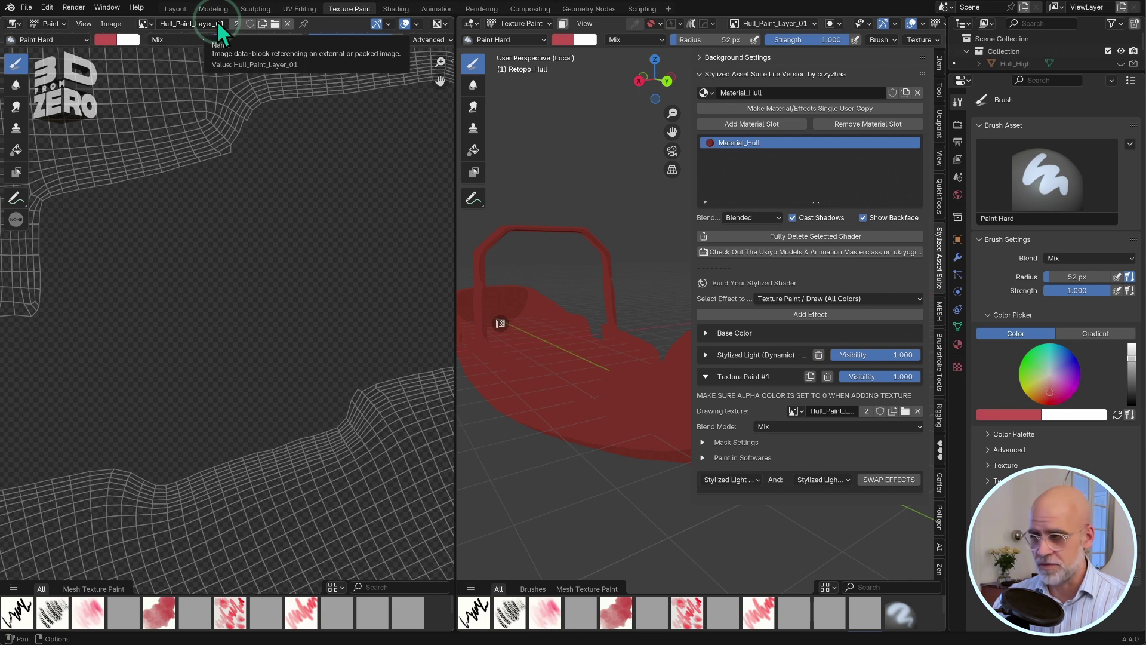
left_click(145, 24)
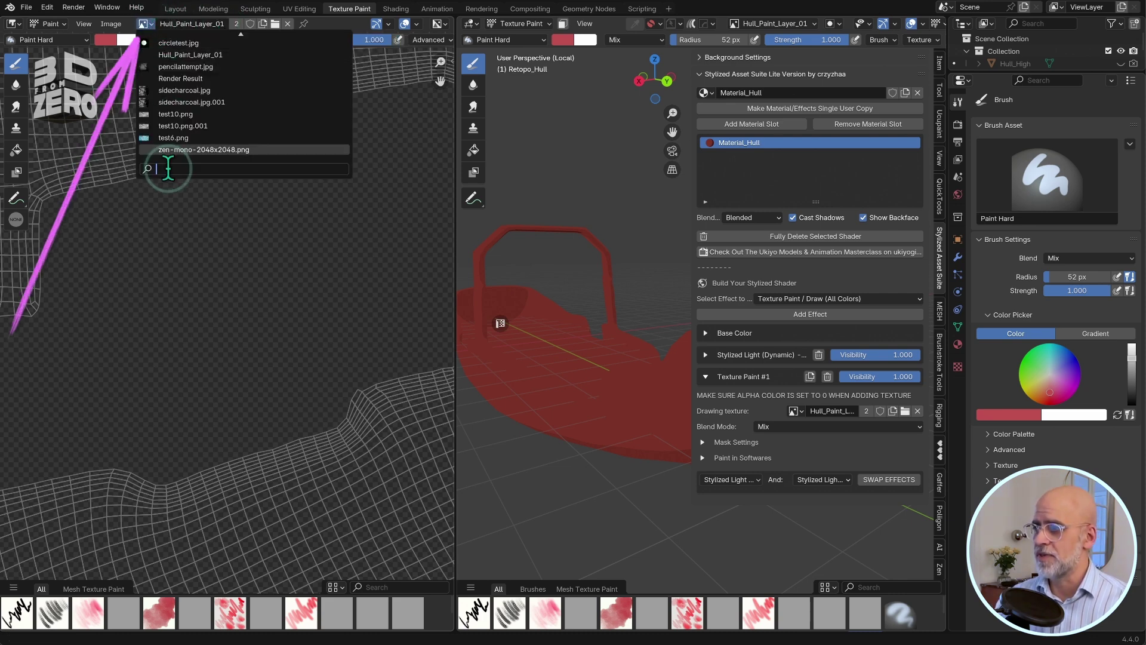
key("ctrl+v")
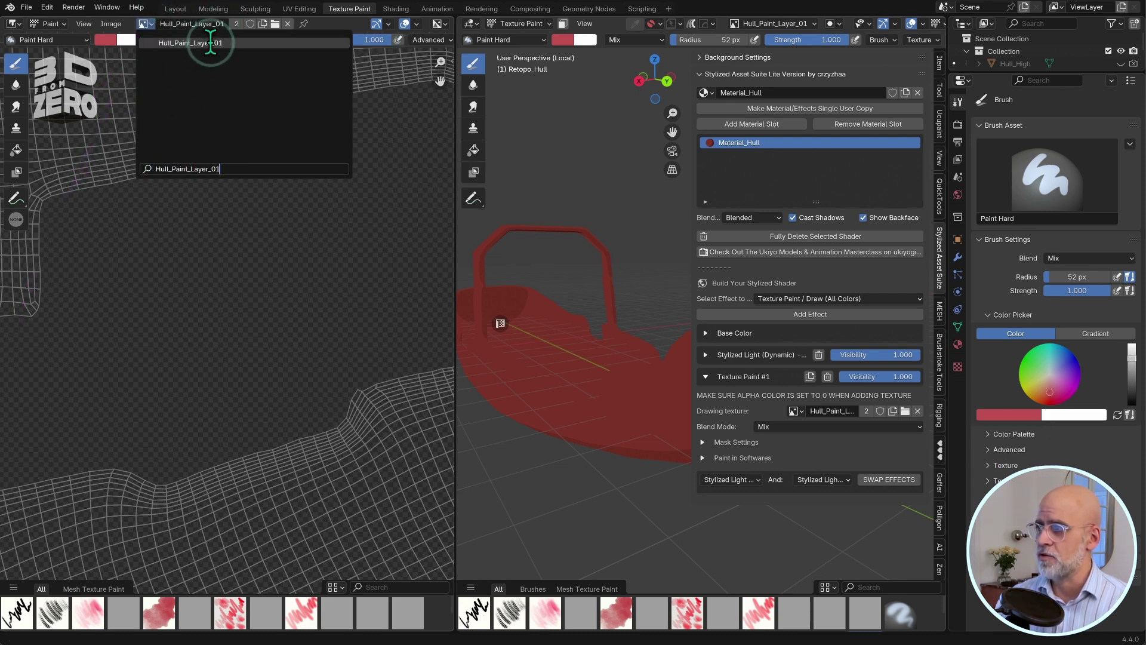
scroll(284, 280, "down", 5)
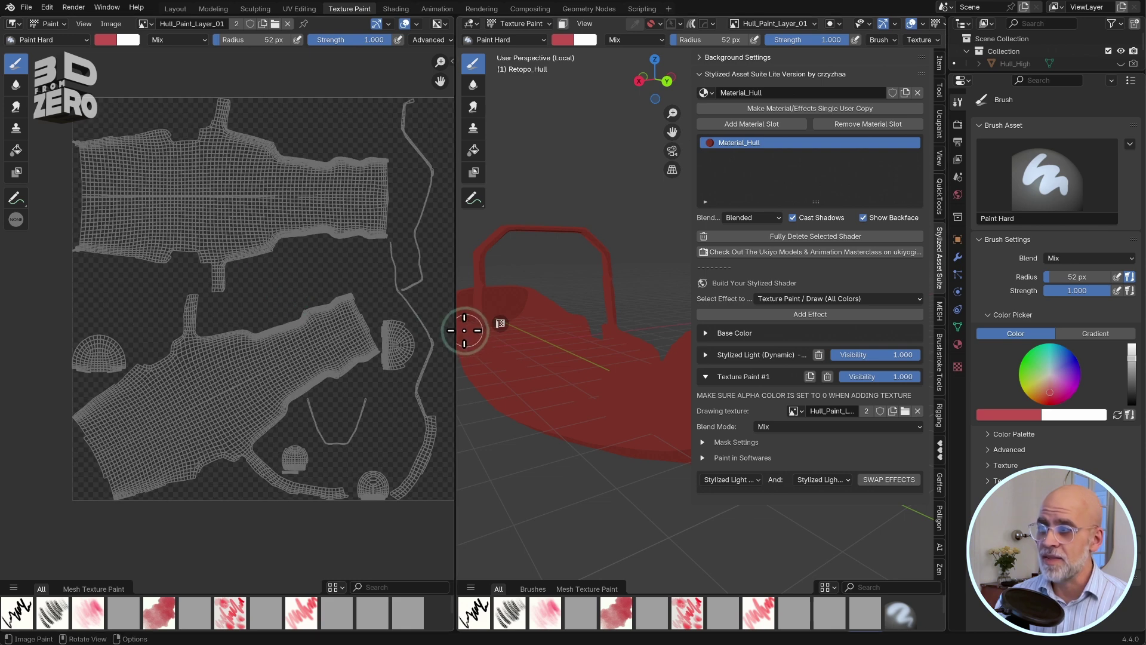
left_click_drag(454, 328, 115, 328)
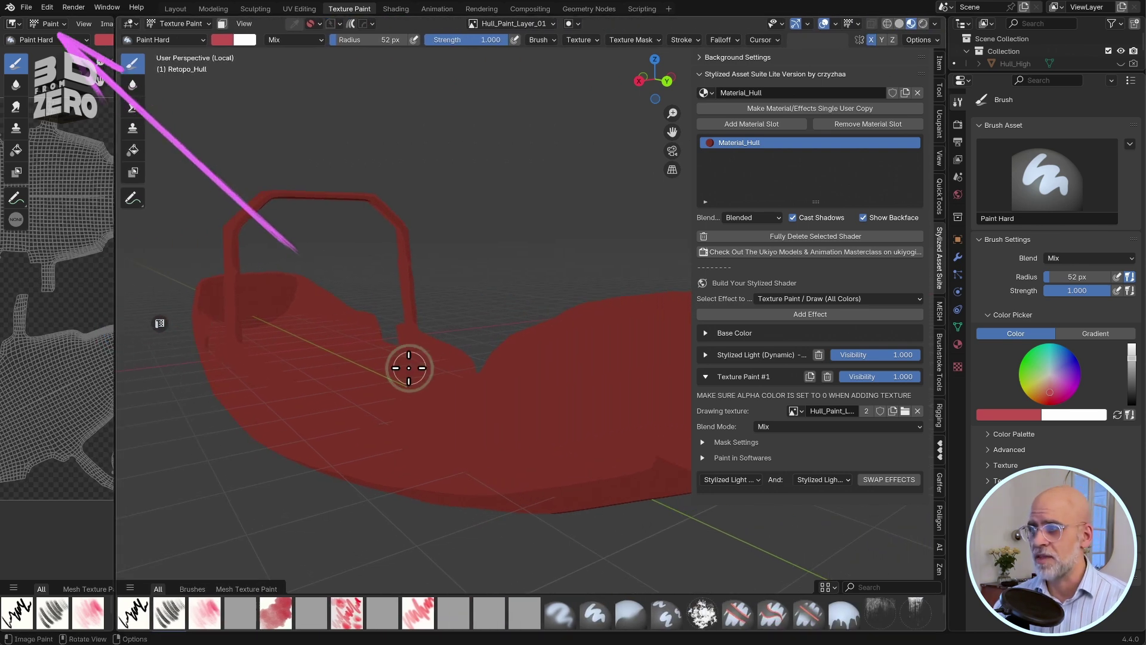
left_click(60, 24)
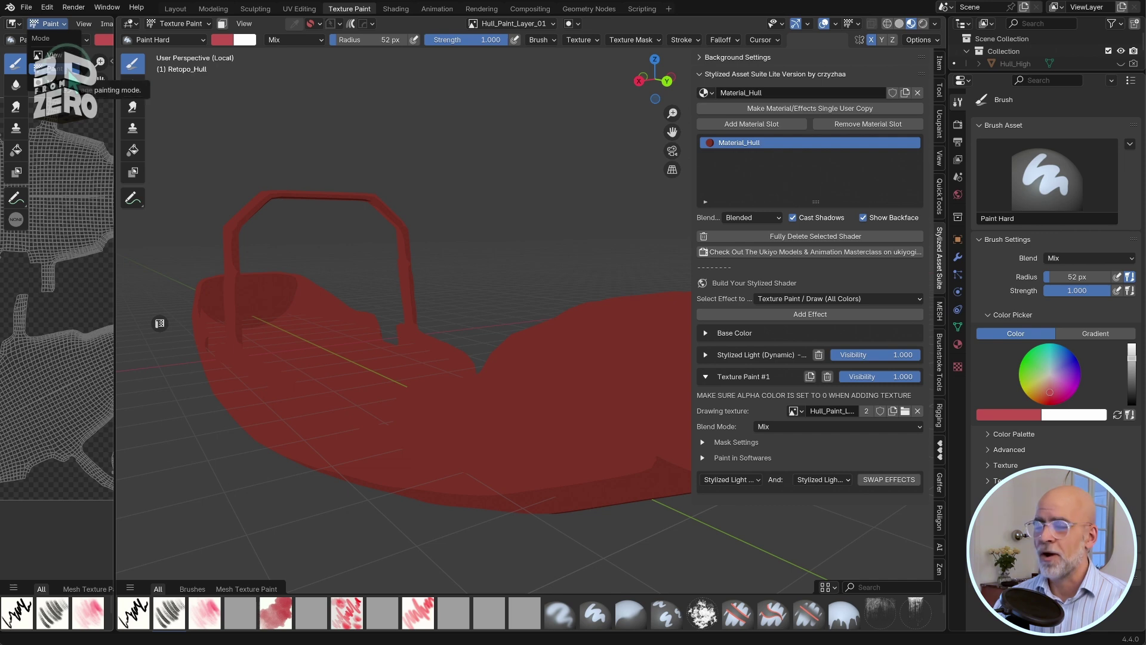
key("Escape")
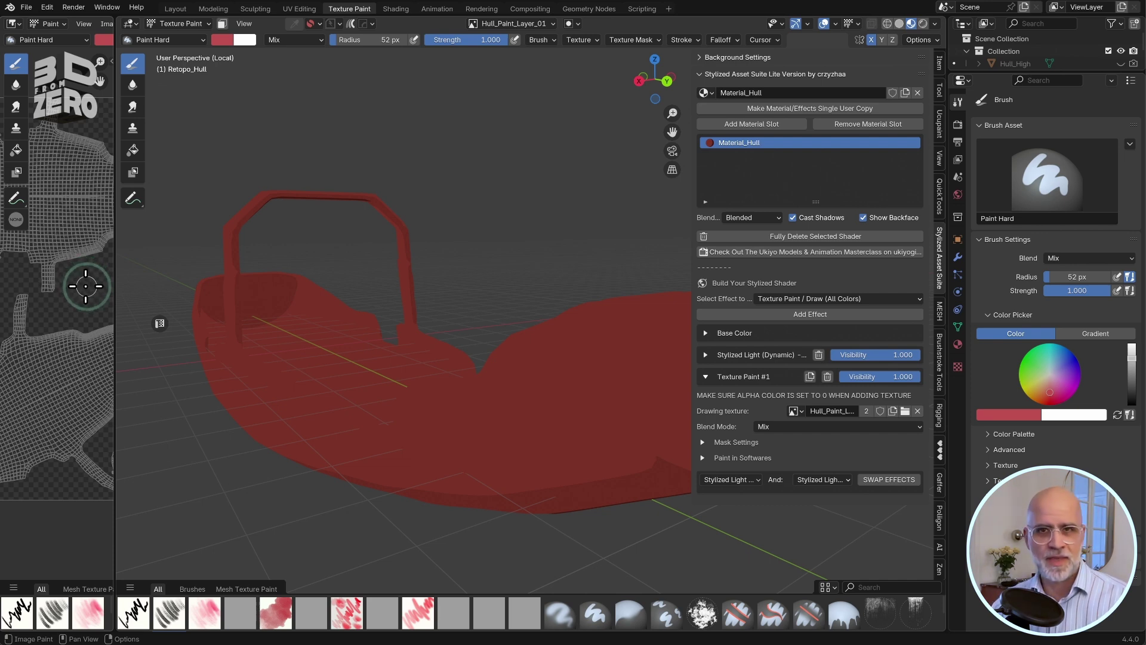
middle_click_drag(398, 443, 288, 506)
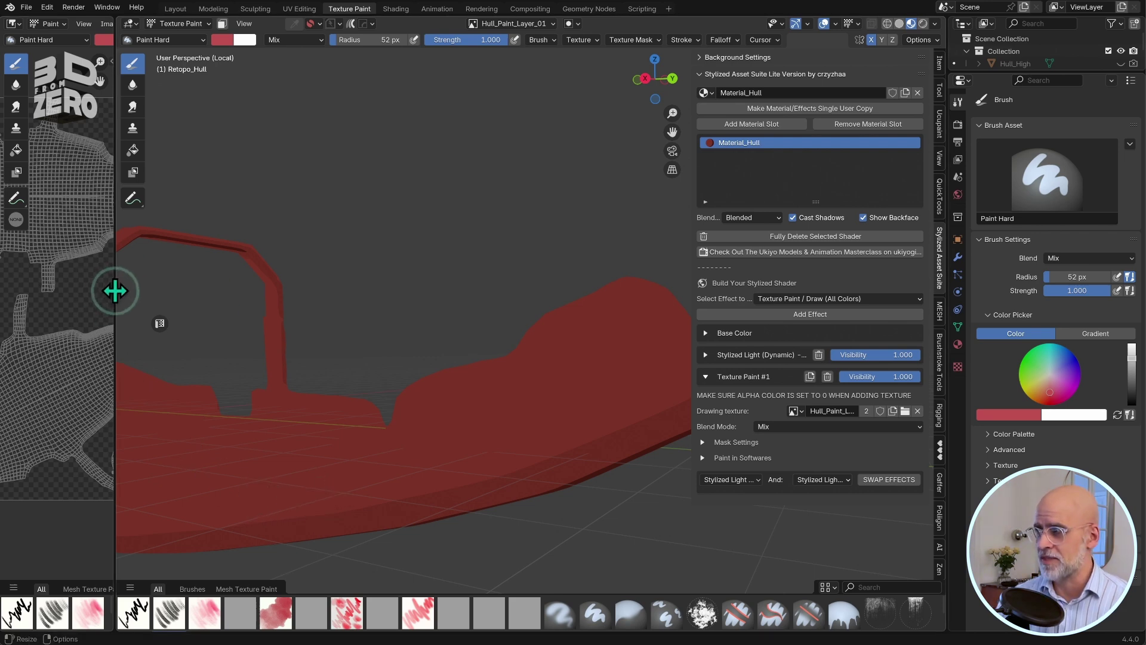
- Paint three red test strokes across the UV layout in the widened image editor
left_click_drag(115, 292, 399, 278)
left_click(108, 50)
left_click(111, 52)
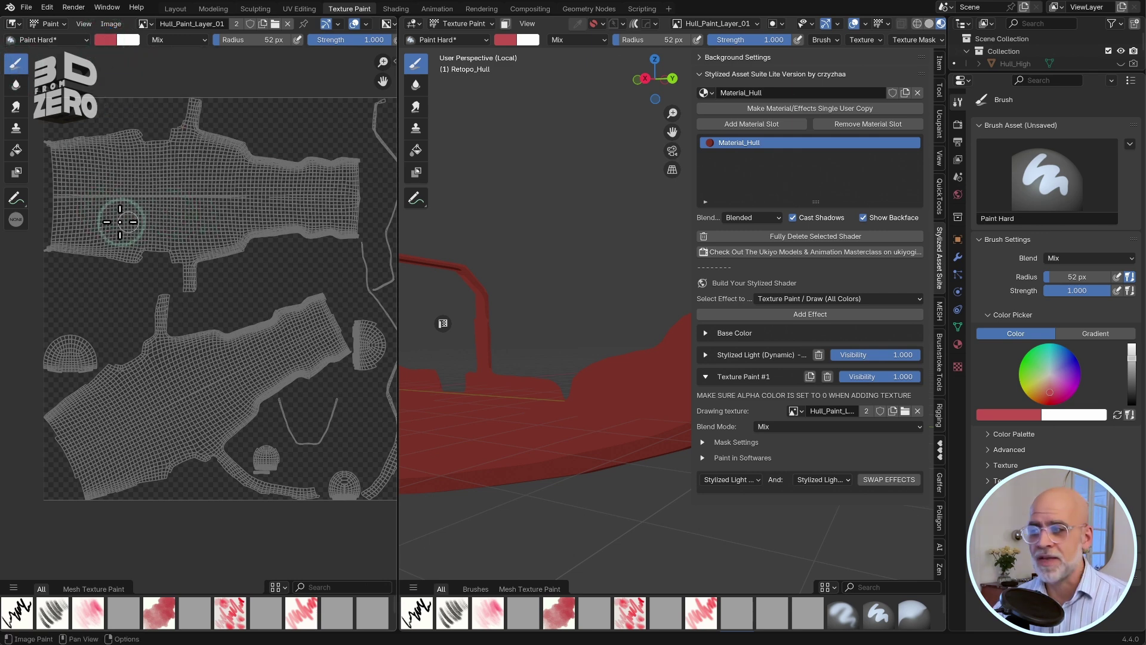
left_click_drag(87, 232, 206, 174)
left_click_drag(173, 235, 310, 166)
mouse_move(466, 388)
middle_mouse_down()
mouse_move(530, 424)
mouse_move(609, 417)
mouse_move(627, 402)
middle_mouse_up()
- Shrink the brush radius to 8 px, paint a thin diagonal stroke on the hull, then undo
key("n")
key("f")
left_click(670, 393)
left_click_drag(648, 411, 731, 329)
middle_click_drag(707, 399, 653, 397)
key("super+z")
key("super+z")
key("super+z")
key("super+z")
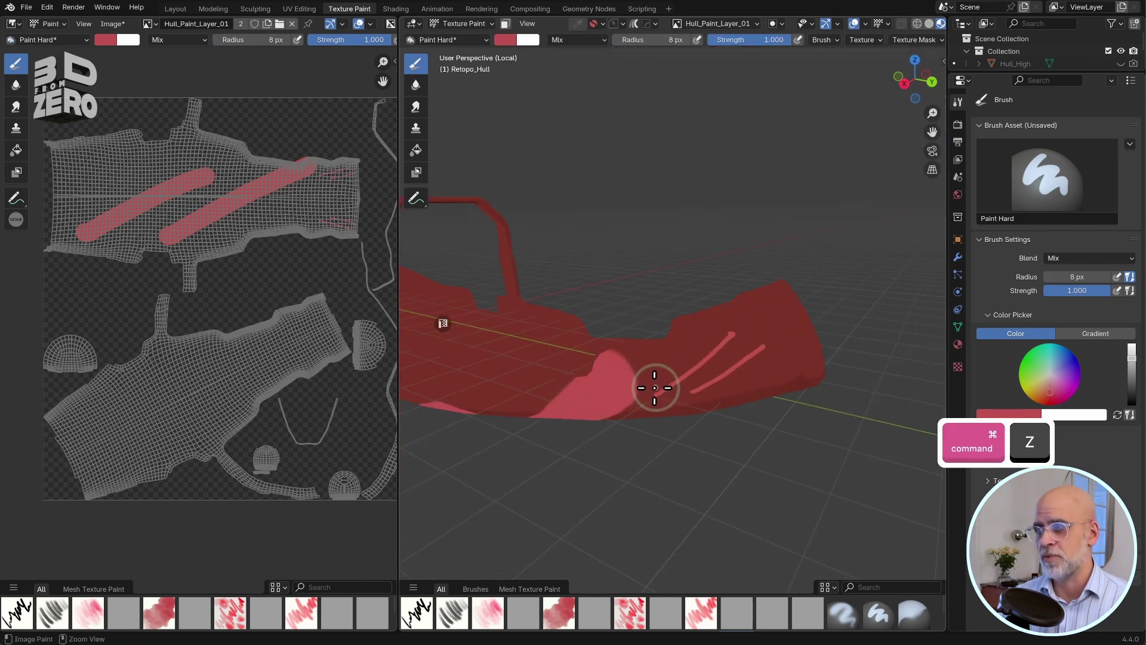
- Restore the two thin hull strokes and switch to the Gouache (Textured) brush
key("shift+super+z")
key("shift+super+z")
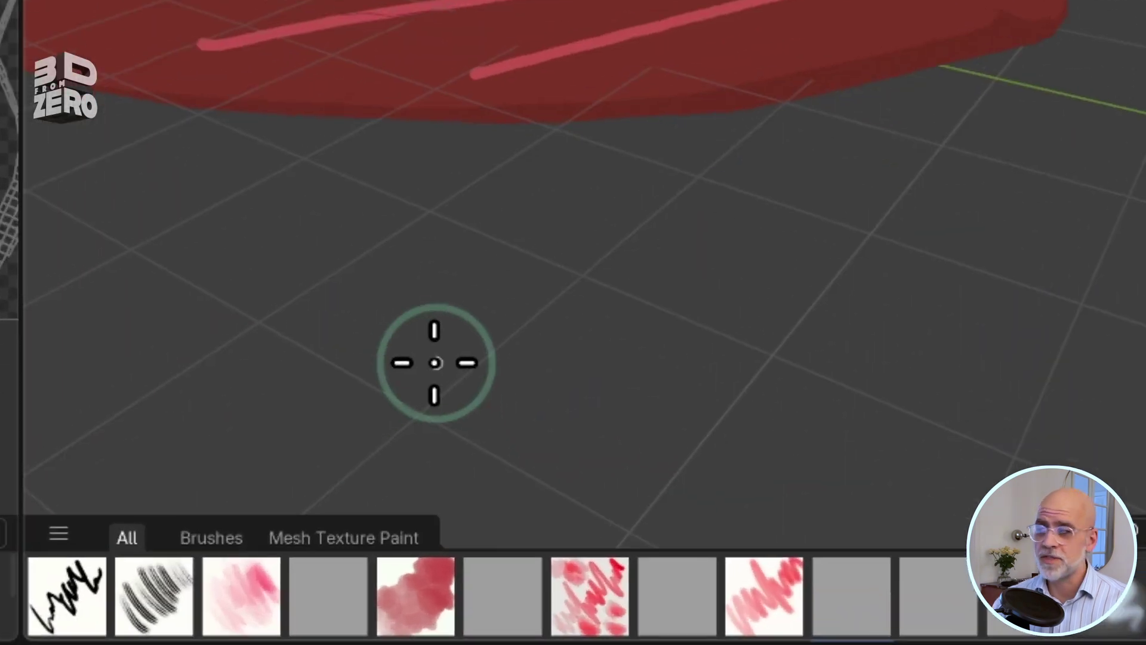
mouse_move(567, 517)
middle_mouse_down()
mouse_move(572, 434)
mouse_move(612, 392)
middle_mouse_up()
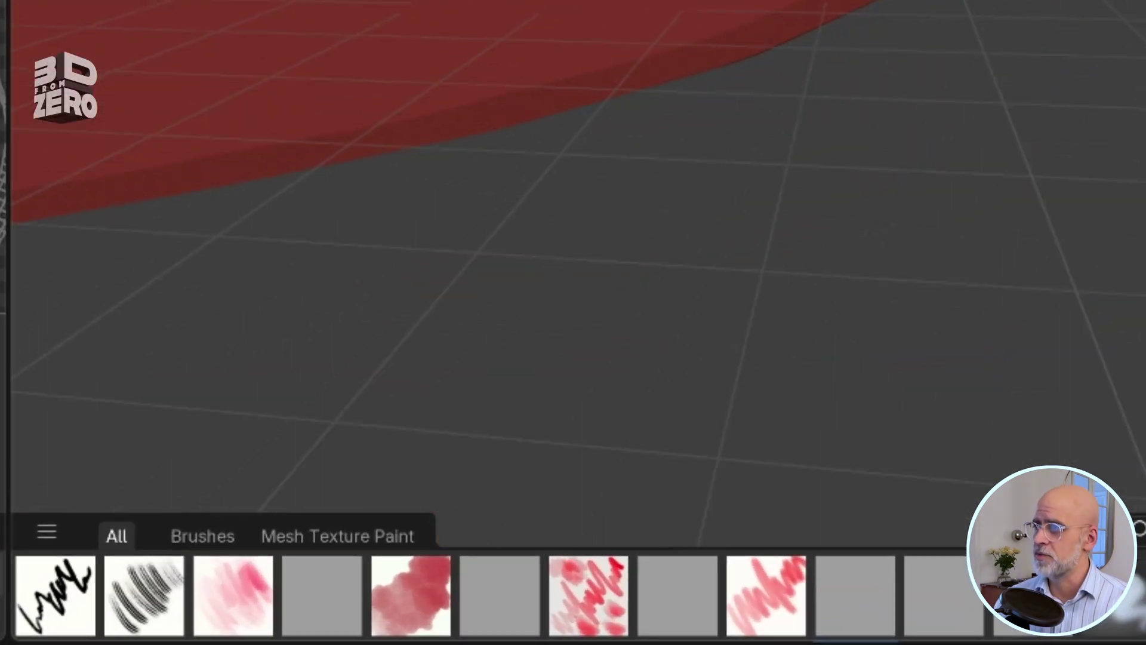
left_click(236, 605)
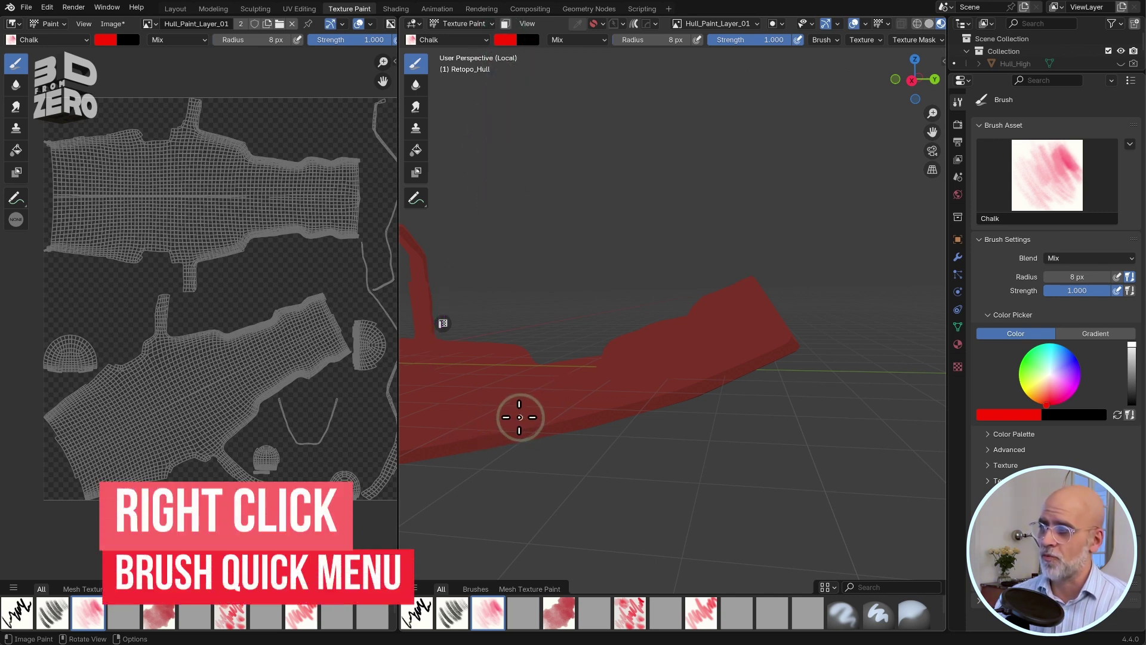
right_click(511, 58)
left_click(495, 92)
- Set the paint colour to cyan and the radius to 130 px, then undo a test stroke
right_click(554, 258)
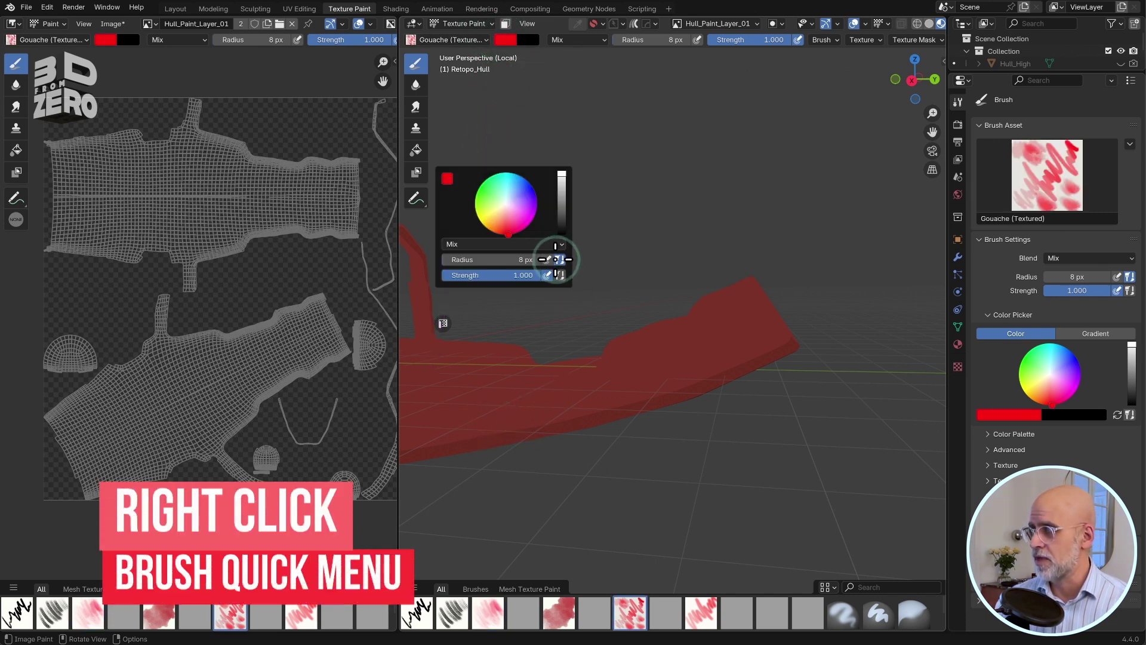
mouse_move(513, 222)
left_mouse_down()
mouse_move(519, 192)
mouse_move(500, 182)
mouse_move(525, 255)
mouse_move(501, 179)
left_mouse_up()
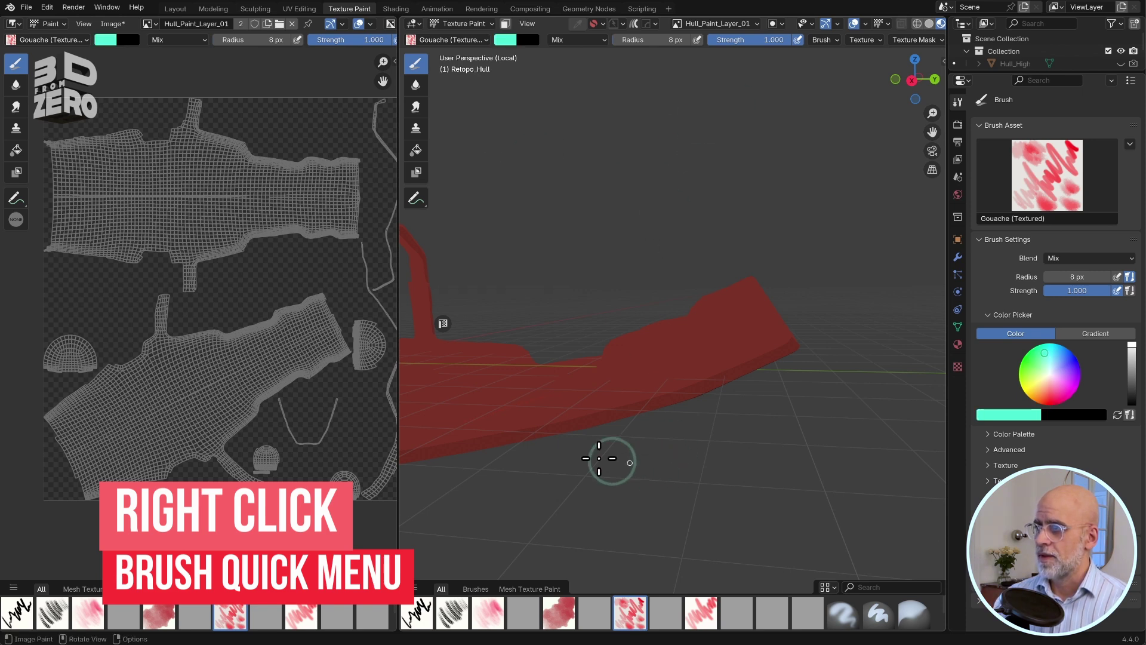
key("f")
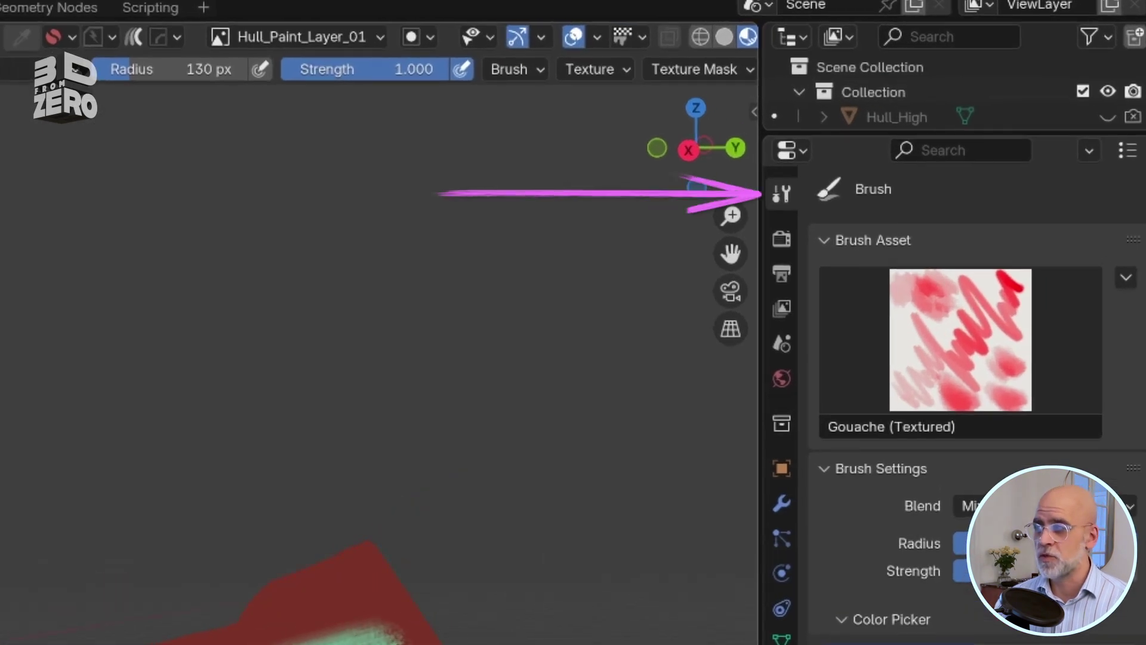
middle_click_drag(382, 359, 397, 331)
key("ctrl+z")
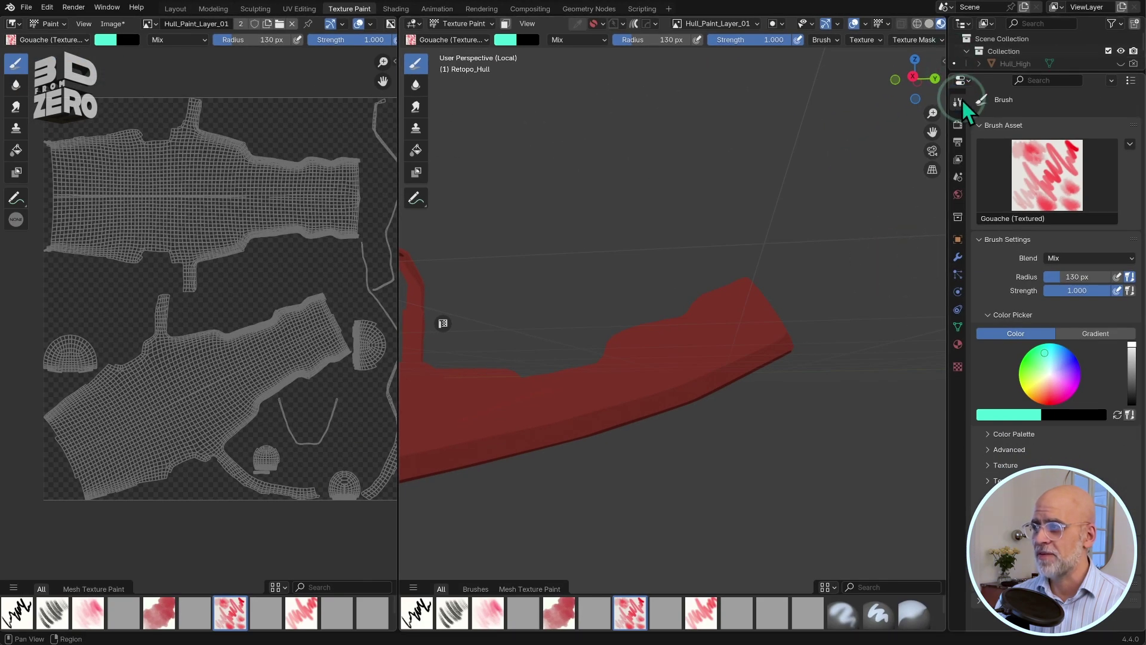
- Create a new colour palette and tone the cyan down to a muted green
left_click(987, 433)
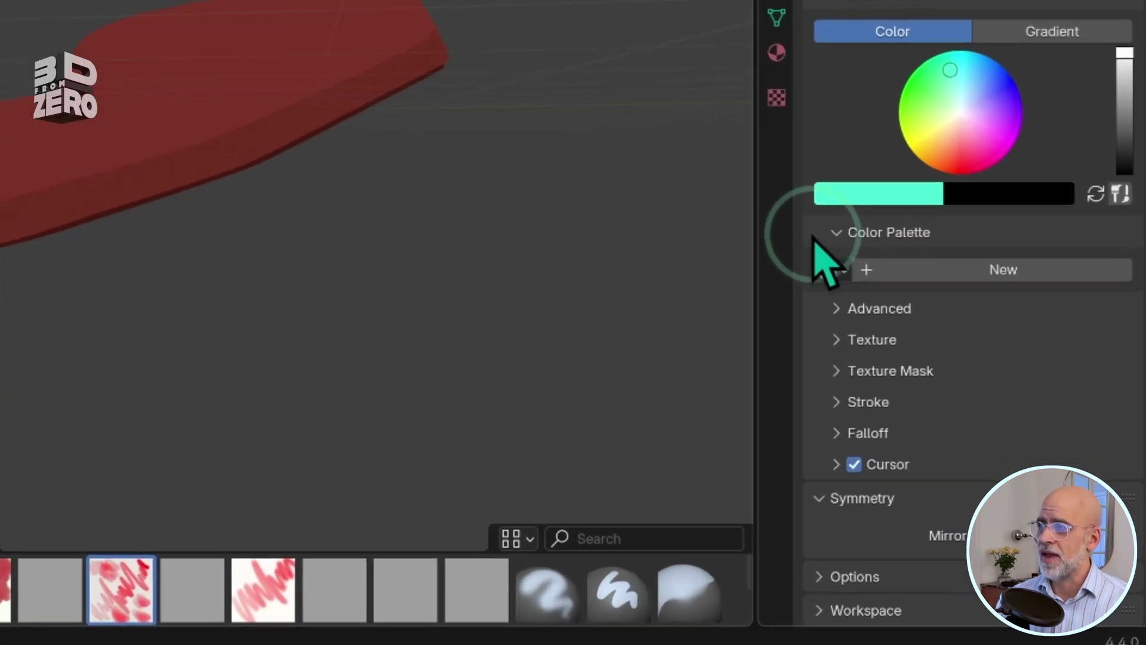
left_click(1044, 268)
left_click(898, 197)
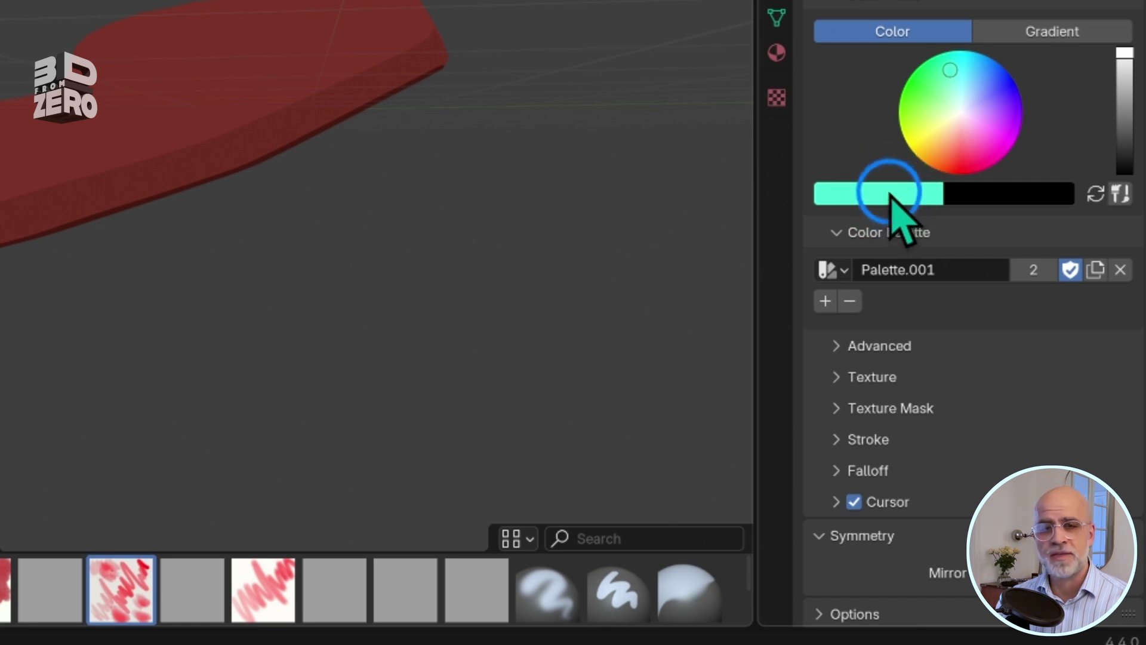
left_click_drag(804, 94, 728, 119)
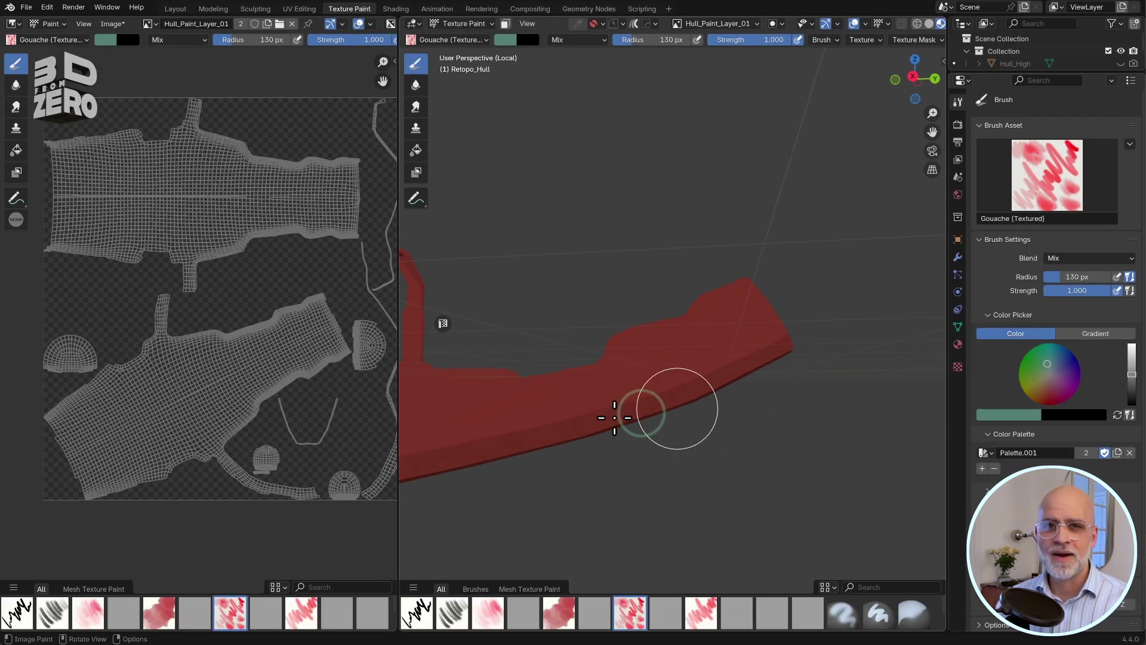
key("shift")
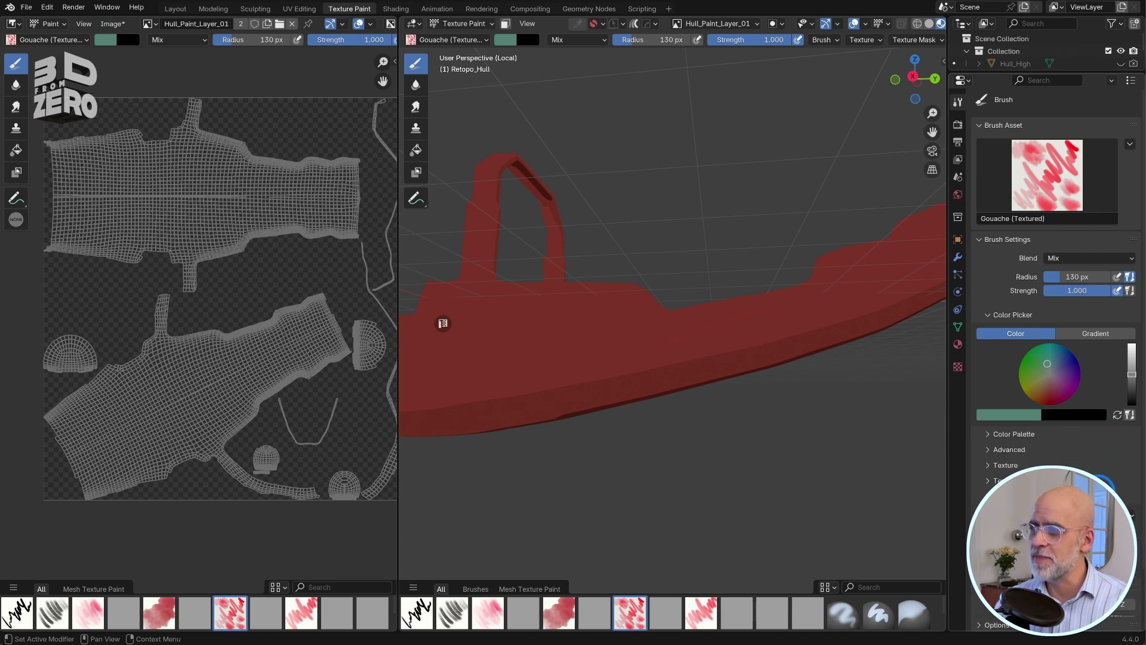
left_click(985, 432)
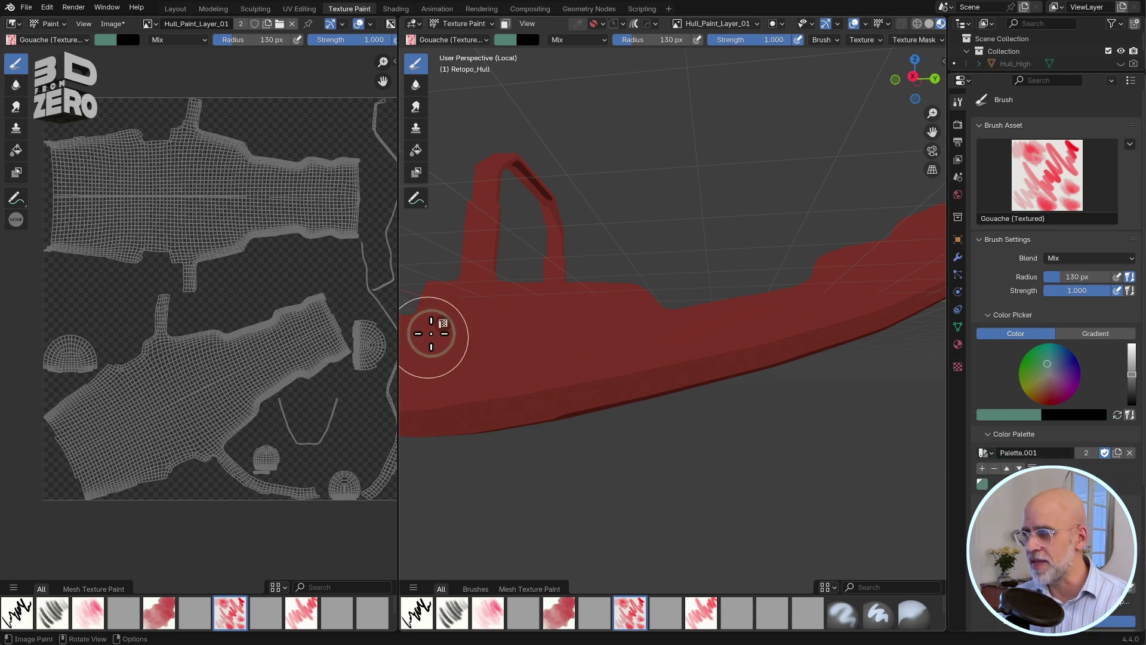
middle_click_drag(504, 375, 781, 371)
- Paint a soft green stroke along the hull and shift the view across it
mouse_move(615, 388)
left_mouse_down()
mouse_move(768, 378)
mouse_move(634, 387)
mouse_move(681, 435)
mouse_move(768, 379)
mouse_move(748, 352)
mouse_move(644, 424)
left_mouse_up()
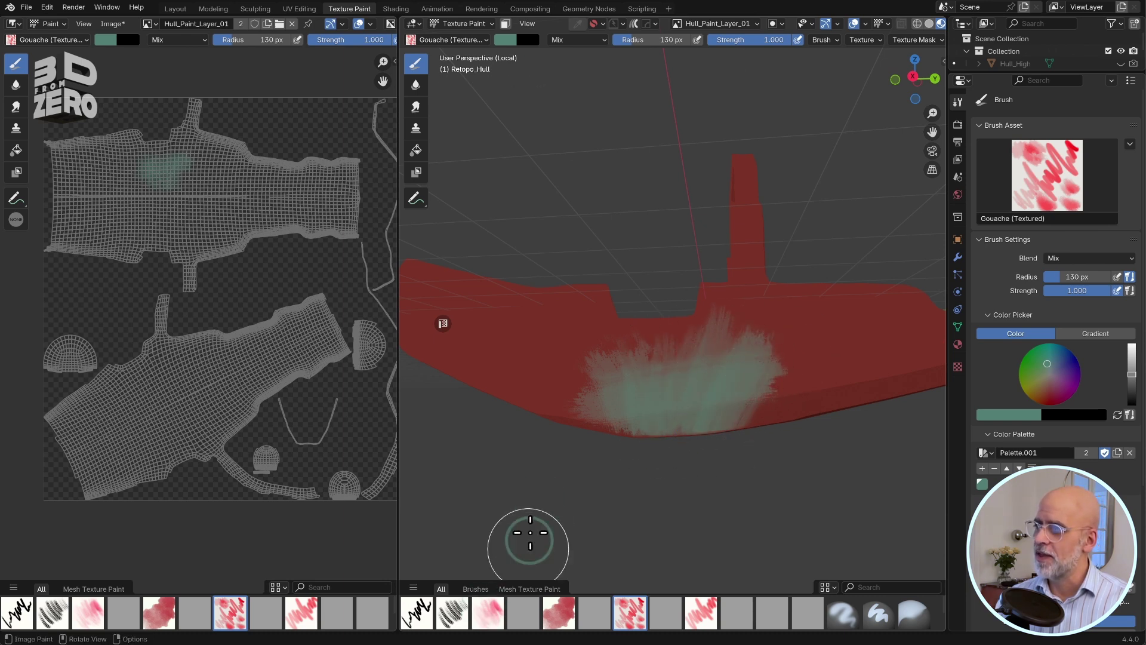
scroll(1121, 190, "down", 6)
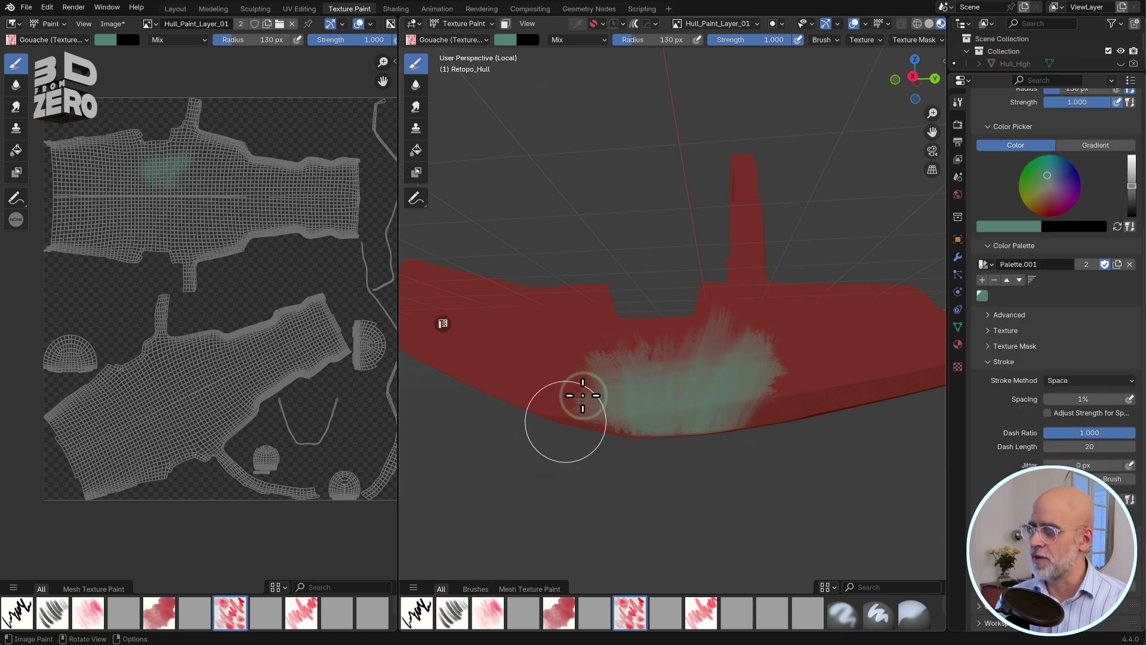
middle_click_drag(625, 389, 635, 346, "shift")
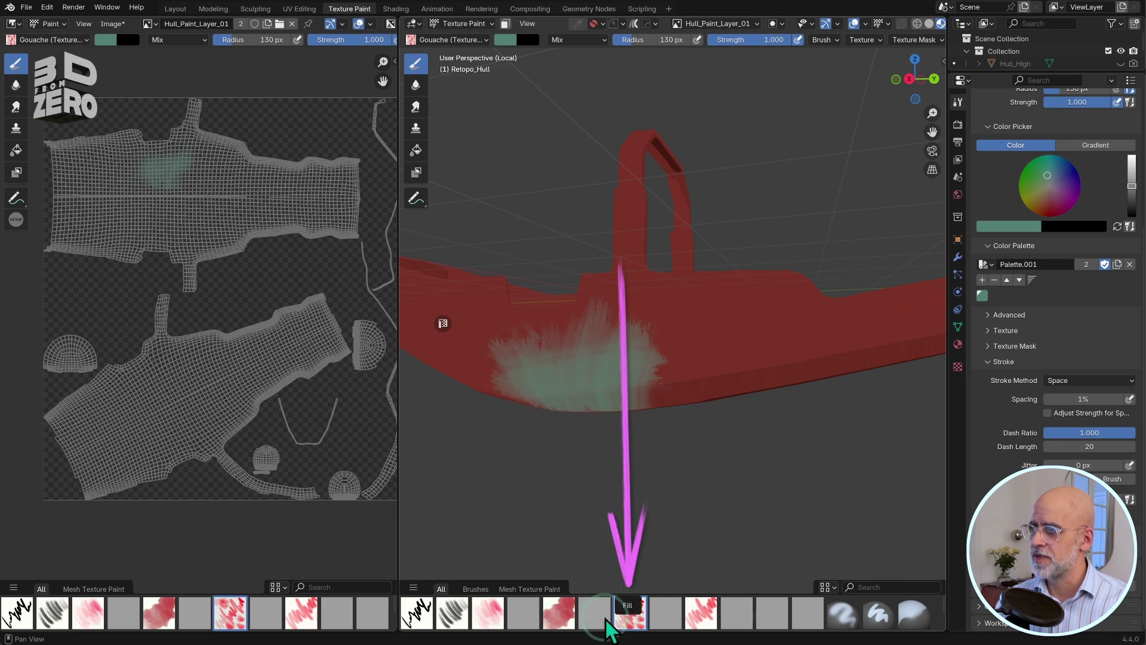
middle_click_drag(585, 384, 609, 358, "shift")
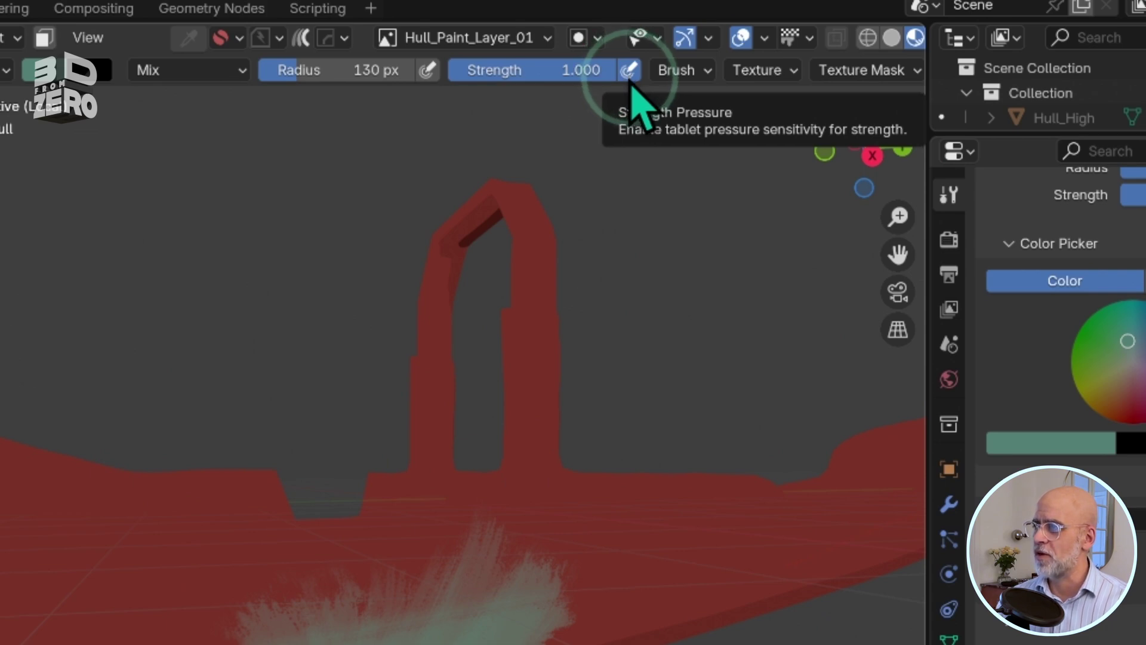
left_click(630, 71)
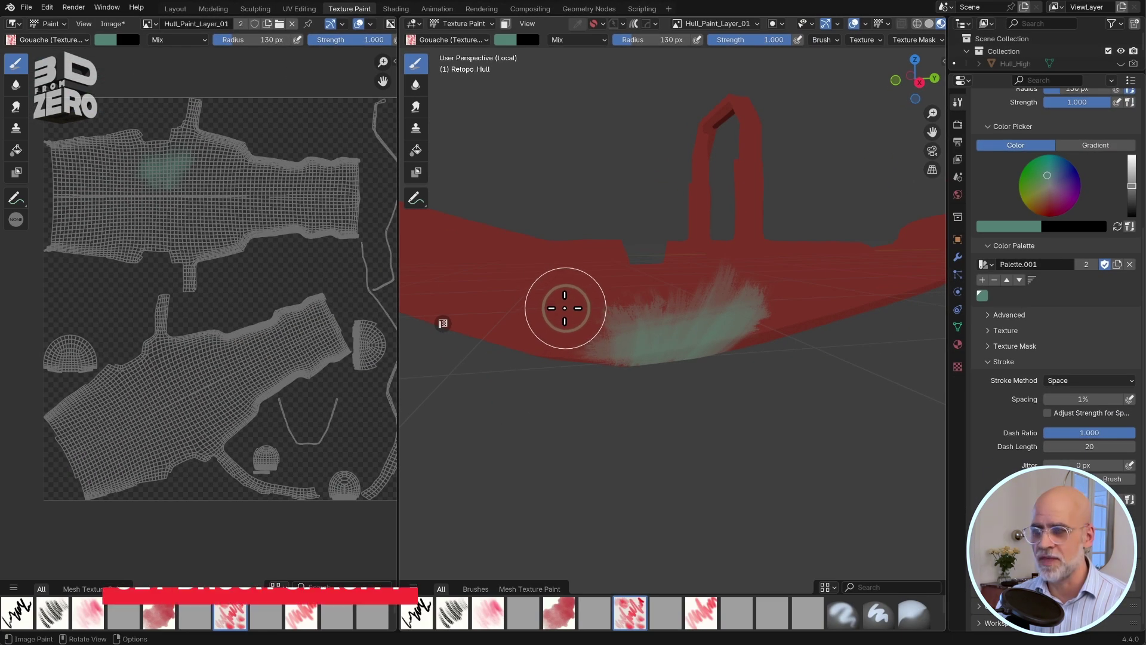
- Lower brush strength to 0.564 and brush teal strokes along the hull's lower edge
key("shift")
key("shift+f")
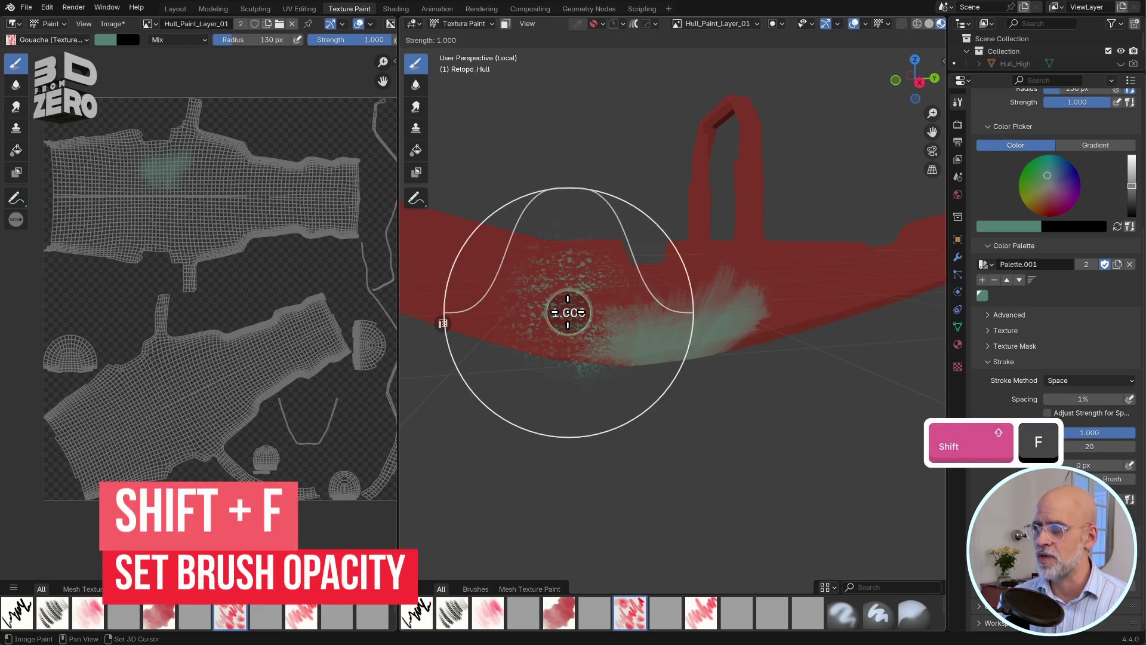
left_click(525, 330)
mouse_move(525, 332)
middle_mouse_down()
mouse_move(688, 316)
mouse_move(681, 334)
middle_mouse_up()
mouse_move(537, 280)
left_mouse_down()
mouse_move(575, 280)
mouse_move(626, 292)
mouse_move(623, 257)
mouse_move(622, 393)
mouse_move(683, 387)
mouse_move(717, 326)
mouse_move(824, 366)
left_mouse_up()
mouse_move(824, 366)
middle_mouse_down()
mouse_move(632, 313)
mouse_move(742, 366)
mouse_move(685, 355)
mouse_move(684, 424)
middle_mouse_up()
- Set the brush blend mode to Erase Alpha and erase part of the teal strokes
right_click(691, 390)
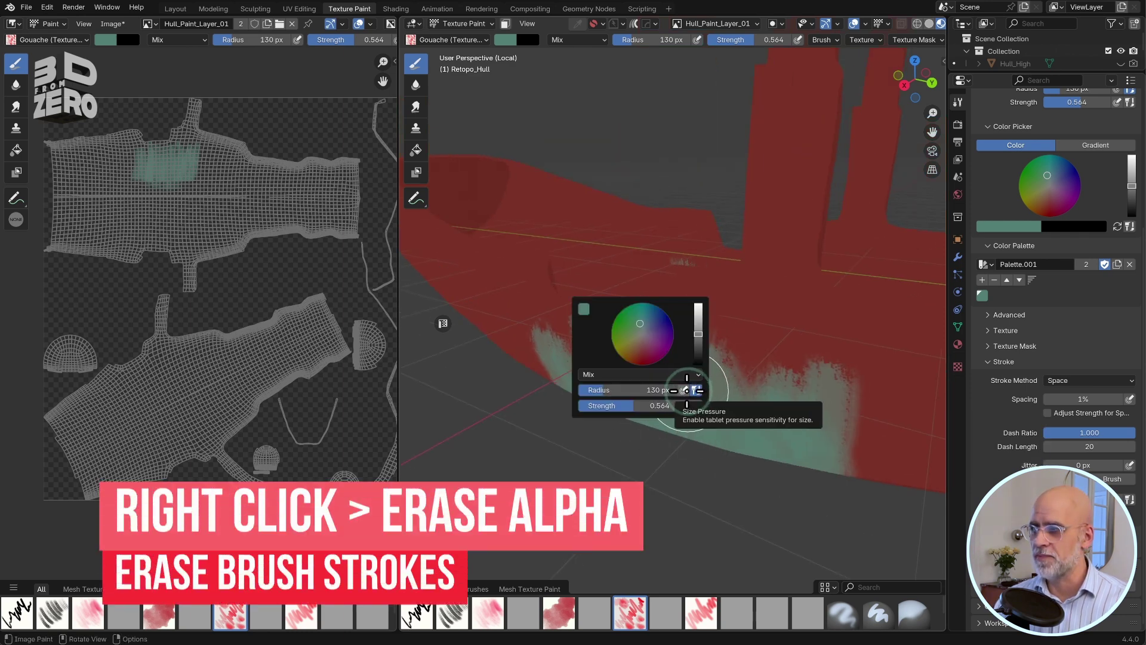
left_click(687, 374)
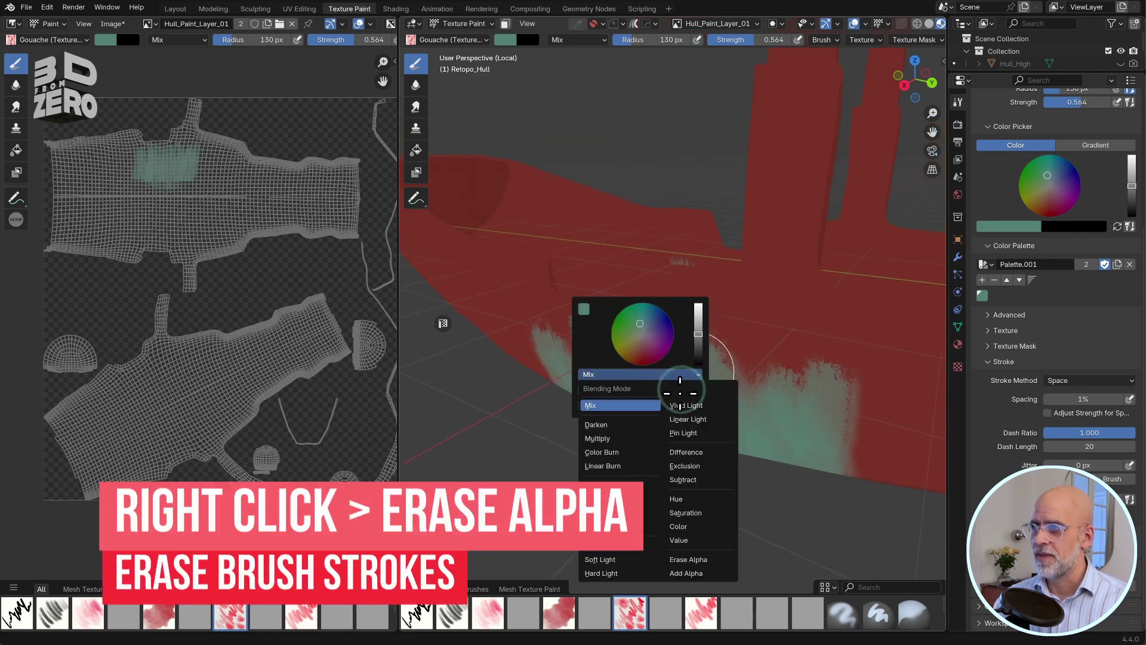
left_click(725, 559)
mouse_move(824, 373)
left_mouse_down()
mouse_move(547, 337)
mouse_move(563, 328)
mouse_move(541, 271)
mouse_move(605, 314)
mouse_move(846, 405)
mouse_move(885, 438)
left_mouse_up()
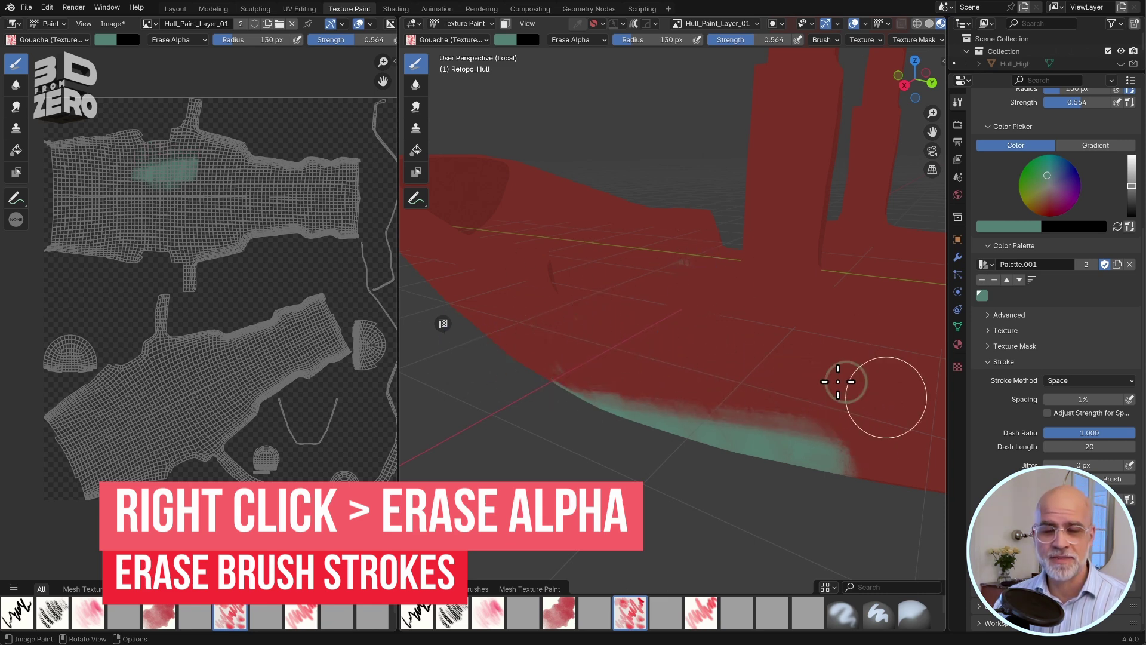
mouse_move(761, 391)
middle_mouse_down()
mouse_move(744, 371)
mouse_move(807, 430)
mouse_move(671, 404)
middle_mouse_up()
- Switch the blend mode back to Mix and repaint teal strokes upward over the hull
right_click(612, 393)
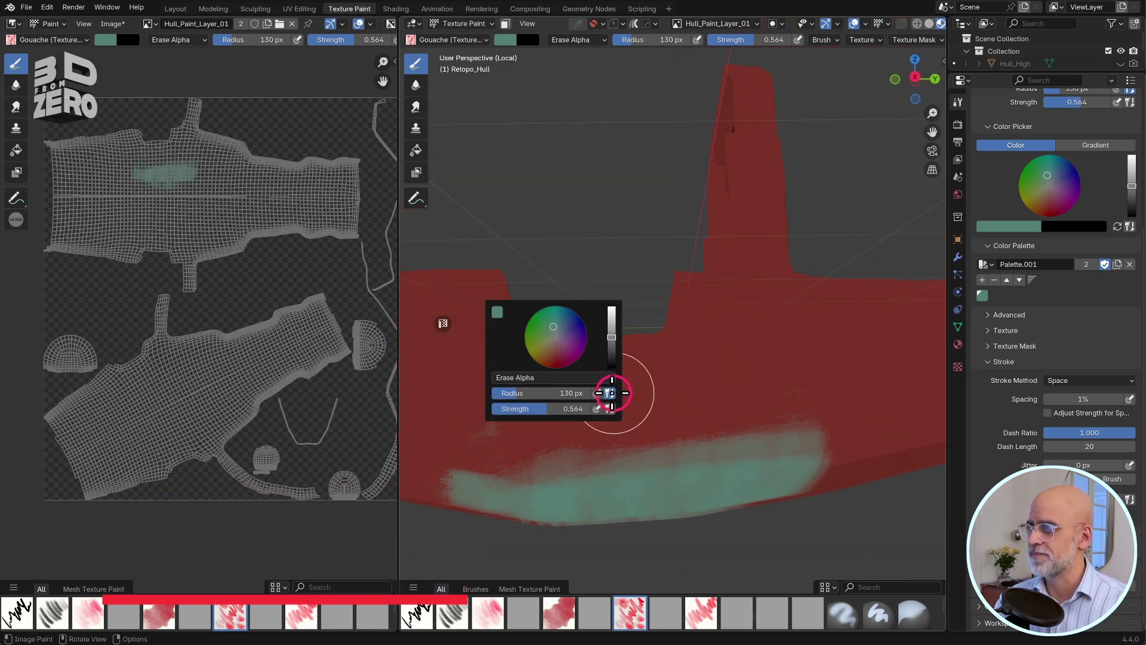
left_click(540, 377)
left_click(558, 408)
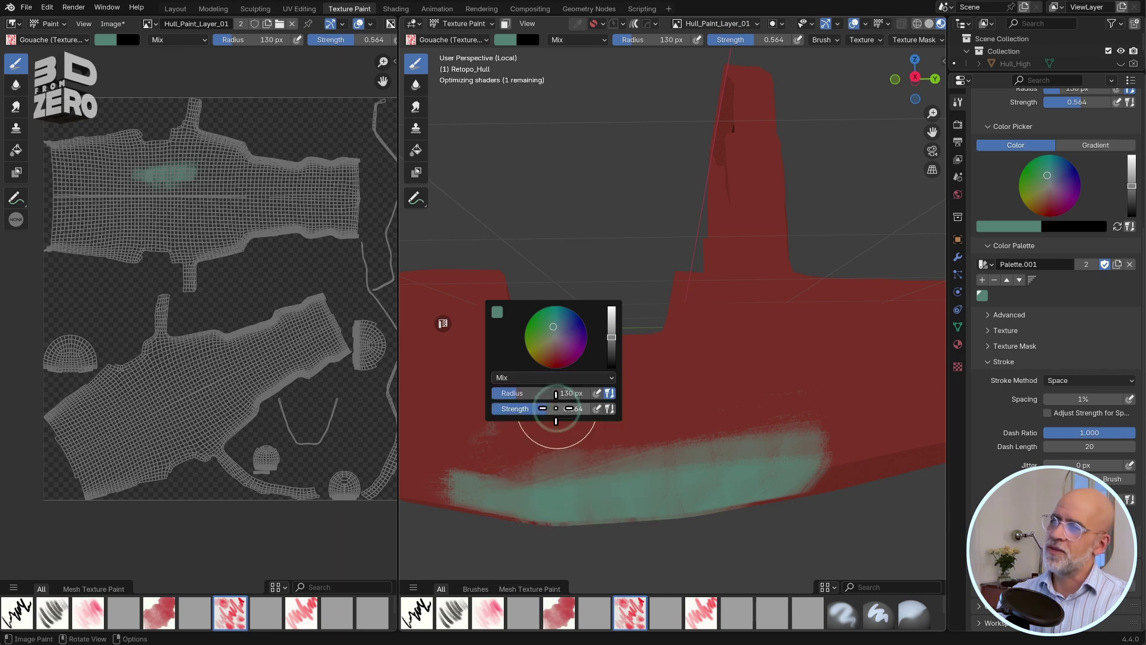
mouse_move(474, 414)
left_mouse_down()
mouse_move(534, 426)
mouse_move(574, 399)
mouse_move(628, 430)
left_mouse_up()
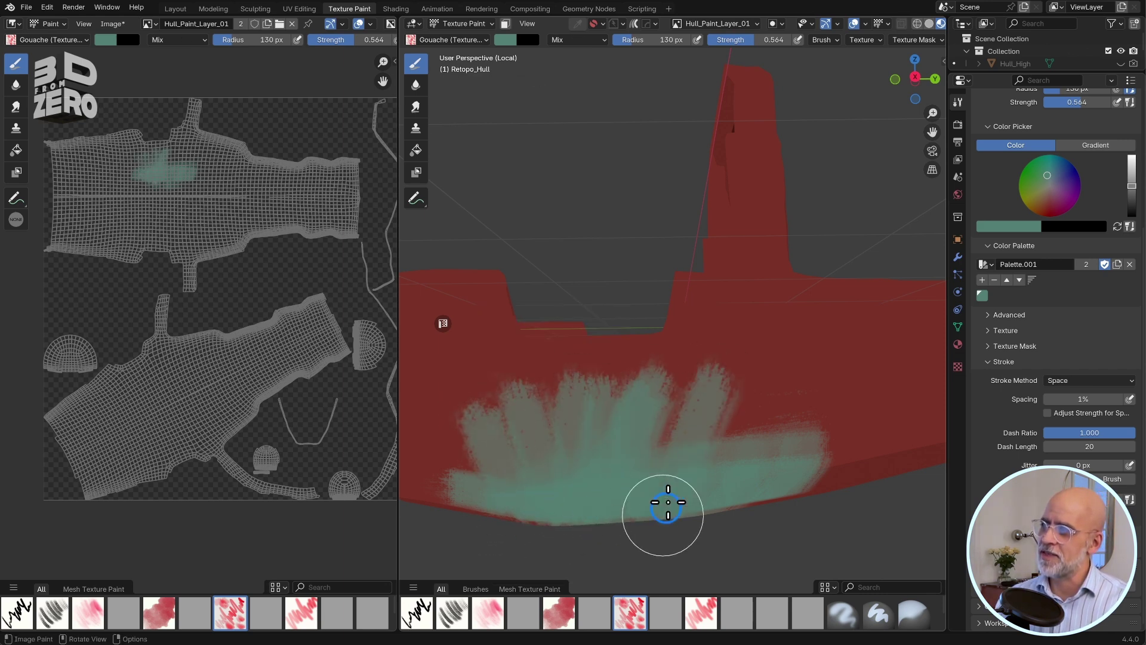
mouse_move(673, 418)
middle_mouse_down()
mouse_move(742, 345)
mouse_move(588, 346)
middle_mouse_up()
mouse_move(588, 346)
left_mouse_down()
mouse_move(639, 422)
mouse_move(614, 341)
left_mouse_up()
- Restore brush strength to 1.000 and paint bolder upward teal strokes in three lobes
key("shift+f")
left_click(674, 334)
mouse_move(595, 396)
left_mouse_down()
mouse_move(551, 400)
mouse_move(581, 418)
mouse_move(529, 418)
left_mouse_up()
mouse_move(530, 417)
middle_mouse_down()
mouse_move(525, 375)
mouse_move(348, 391)
mouse_move(492, 402)
mouse_move(681, 339)
mouse_move(561, 310)
middle_mouse_up()
mouse_move(563, 248)
left_mouse_down()
mouse_move(576, 332)
mouse_move(629, 370)
mouse_move(735, 298)
left_mouse_up()
- Extend the teal stroke up and right, then give the 3D view most of the window
mouse_move(735, 299)
middle_mouse_down()
mouse_move(671, 274)
mouse_move(627, 302)
middle_mouse_up()
scroll(600, 389, "up", 2)
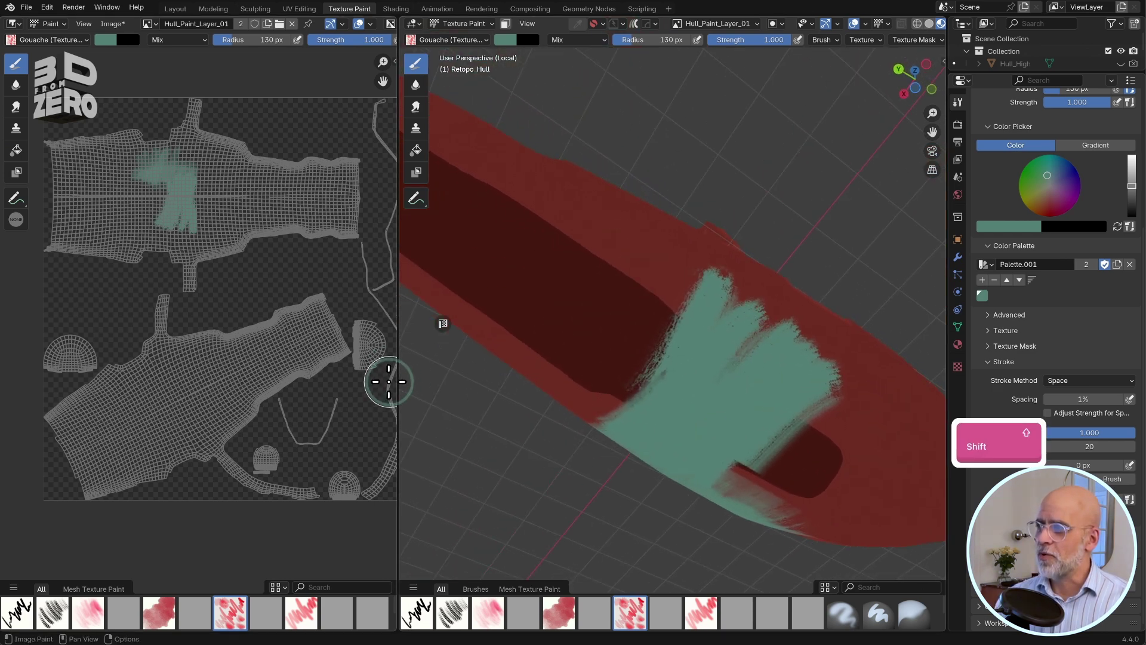
left_click_drag(397, 382, 11, 400)
mouse_move(345, 298)
middle_mouse_down()
mouse_move(302, 348)
mouse_move(249, 297)
mouse_move(532, 318)
middle_mouse_up()
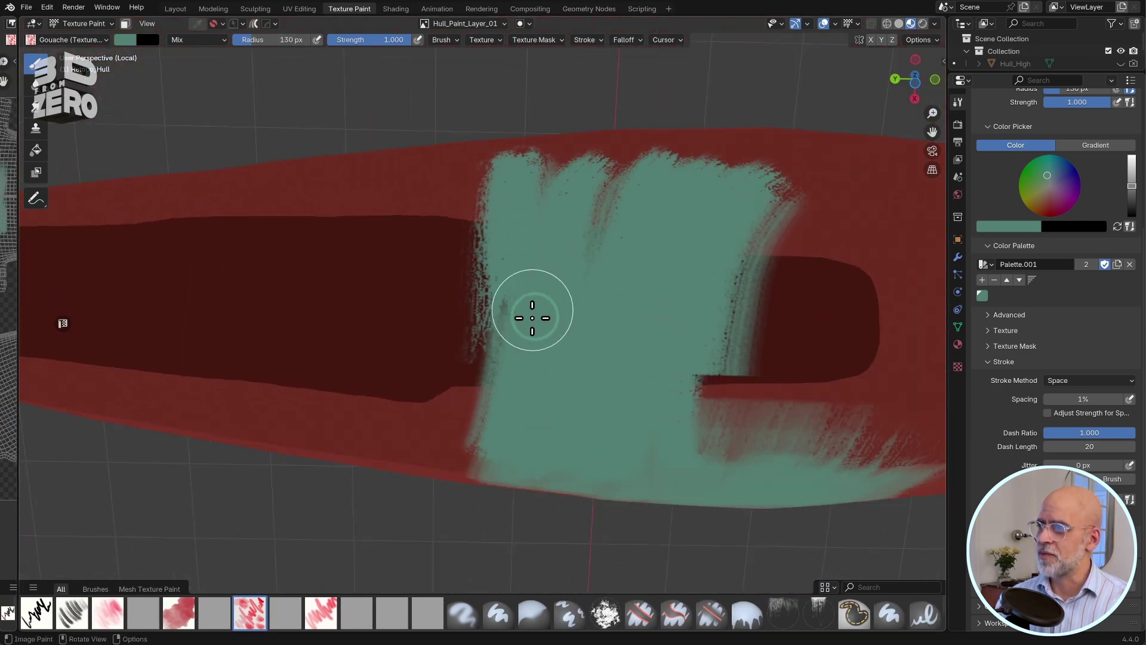
- Raise the colour Value to a light mint, brush mint strokes, and show the Stylized Asset Suite sidebar
right_click(625, 308)
left_click_drag(623, 253, 621, 225)
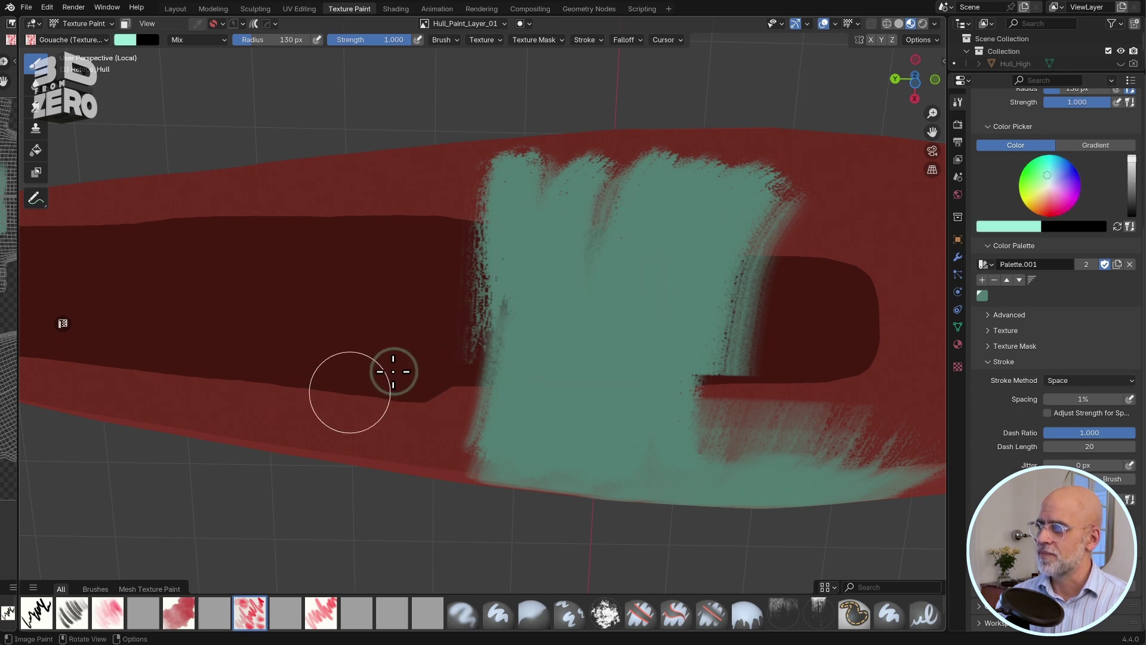
middle_click_drag(440, 335, 289, 194)
mouse_move(290, 194)
left_mouse_down()
mouse_move(538, 320)
mouse_move(325, 192)
mouse_move(453, 139)
mouse_move(465, 106)
left_mouse_up()
mouse_move(668, 382)
left_mouse_down()
mouse_move(768, 325)
mouse_move(807, 345)
mouse_move(893, 301)
left_mouse_up()
mouse_move(517, 280)
middle_mouse_down()
mouse_move(542, 276)
mouse_move(532, 258)
mouse_move(520, 289)
mouse_move(588, 283)
mouse_move(596, 269)
middle_mouse_up()
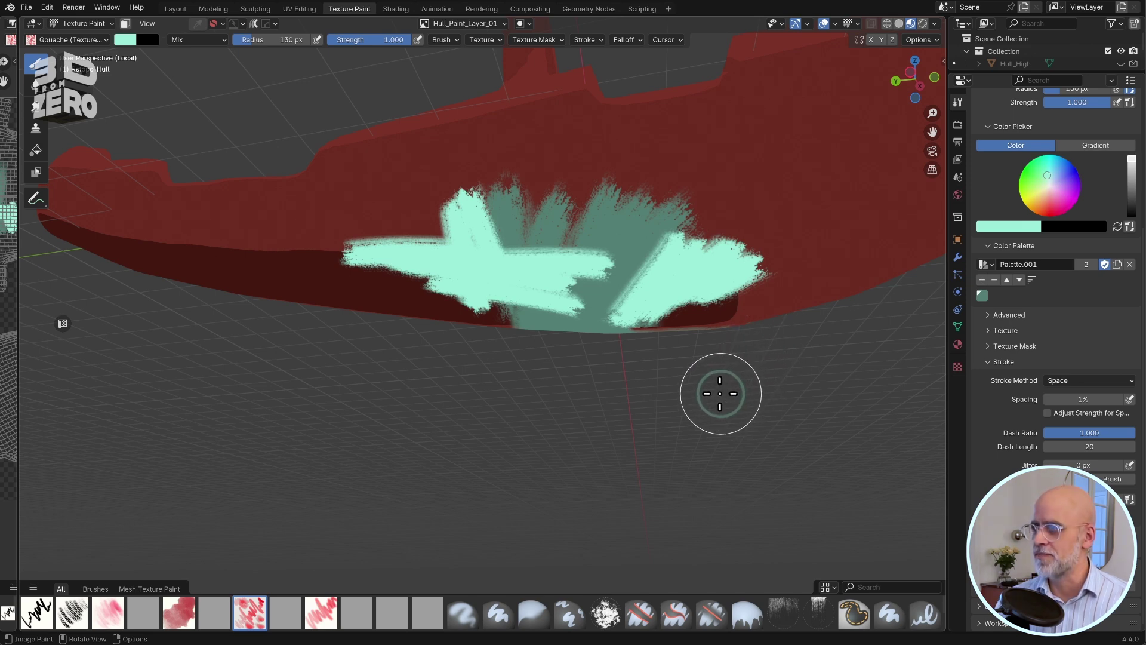
mouse_move(718, 393)
middle_mouse_down()
mouse_move(455, 256)
mouse_move(524, 277)
mouse_move(498, 326)
middle_mouse_up()
key("n")
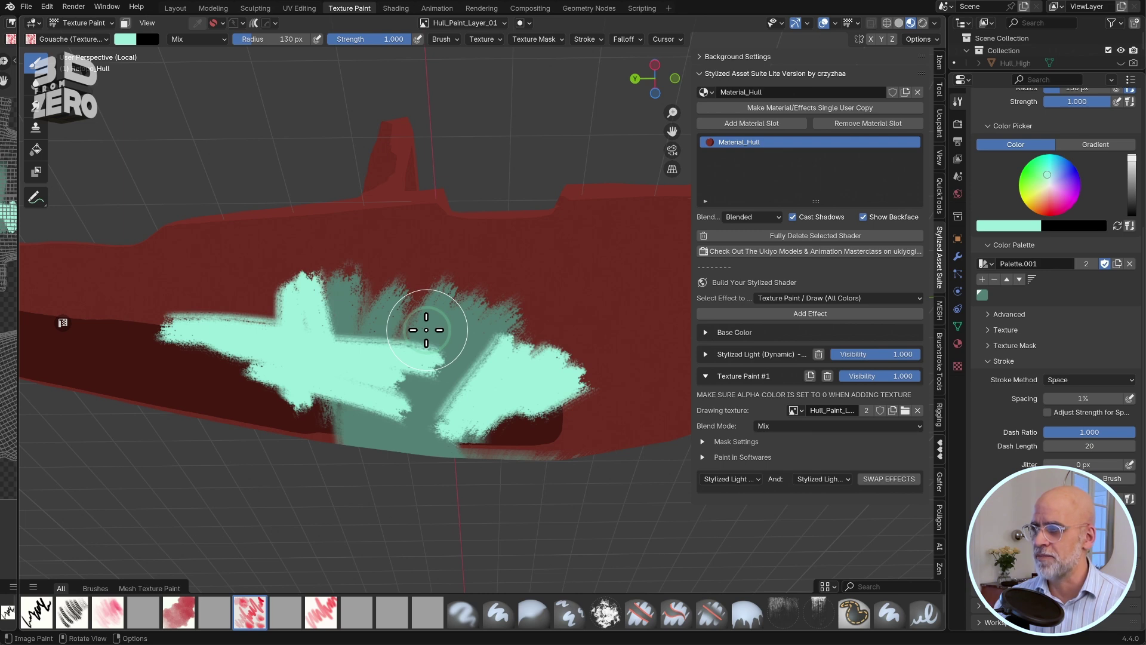
- Save the scene as a new copy named Start1
key("super+shift+s")
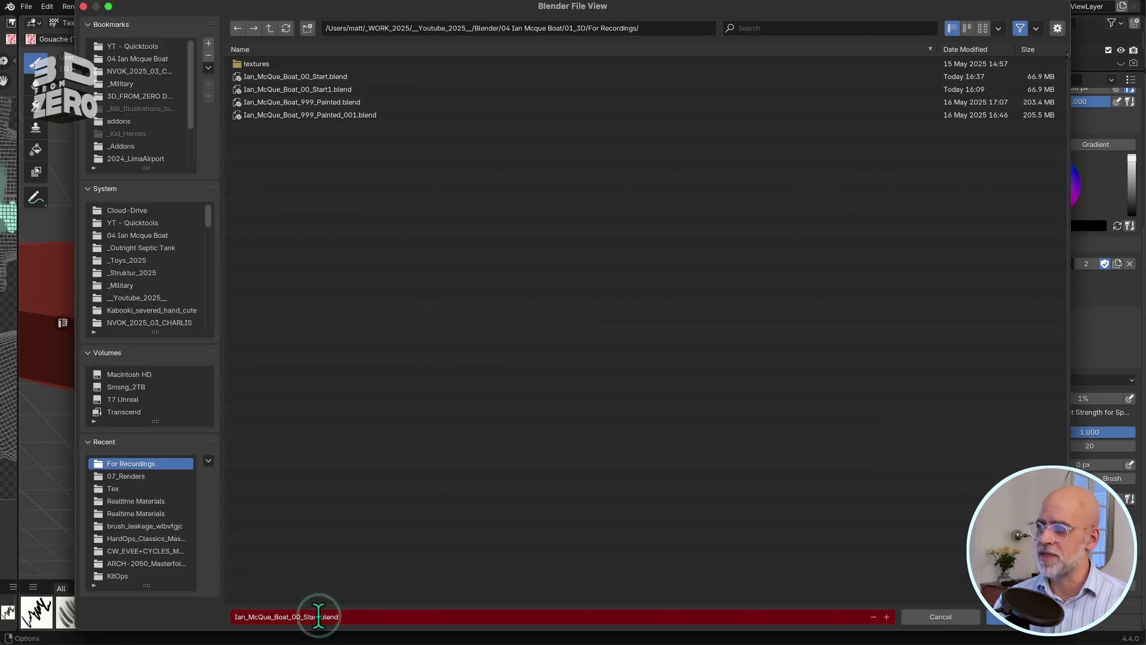
type("1")
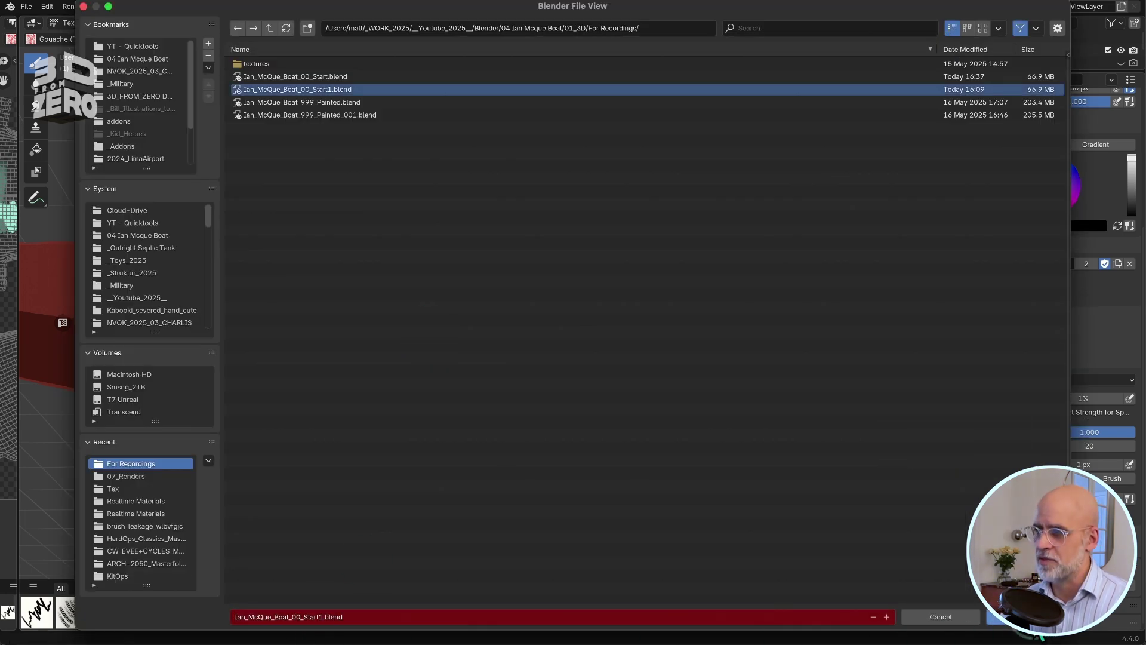
key("Return")
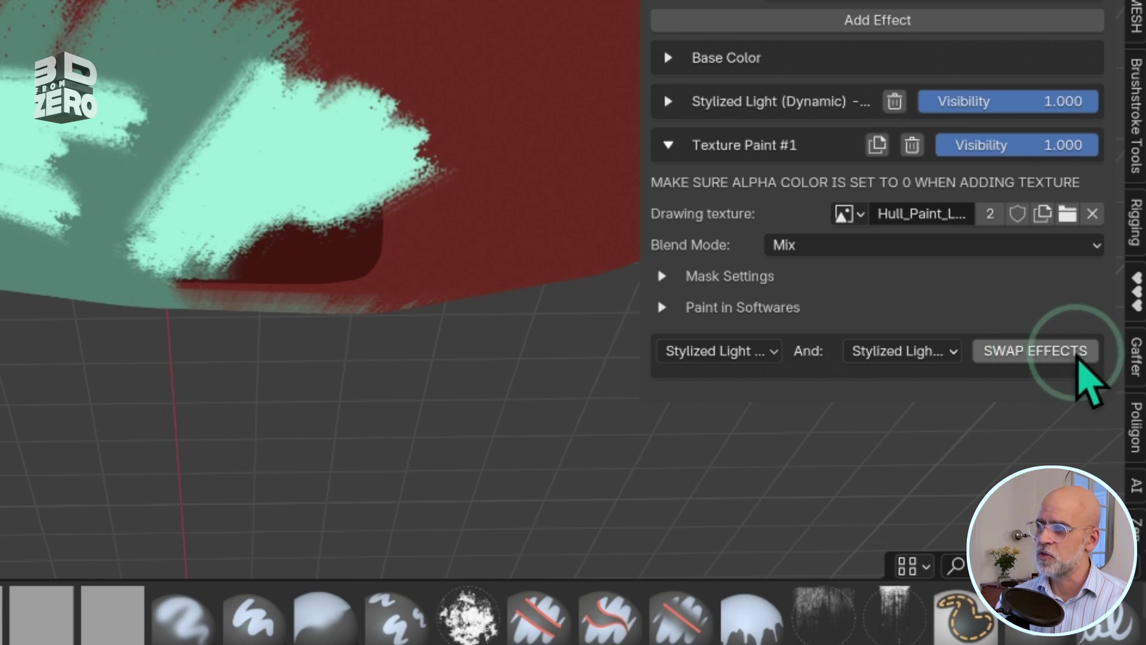
- Swap Stylized Light and Texture Paint #1 so Texture Paint #1 comes first
left_click(772, 352)
left_click(918, 350)
left_click(932, 408)
left_click(716, 358)
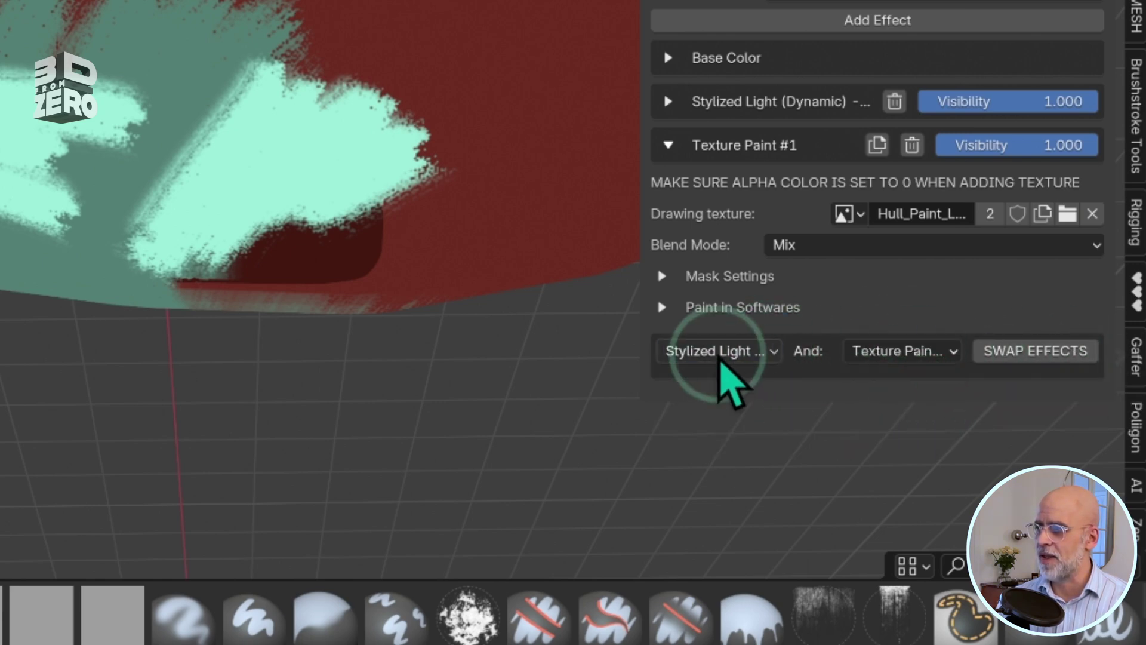
left_click(891, 349)
left_click_drag(641, 307, 561, 302)
left_click(1046, 353)
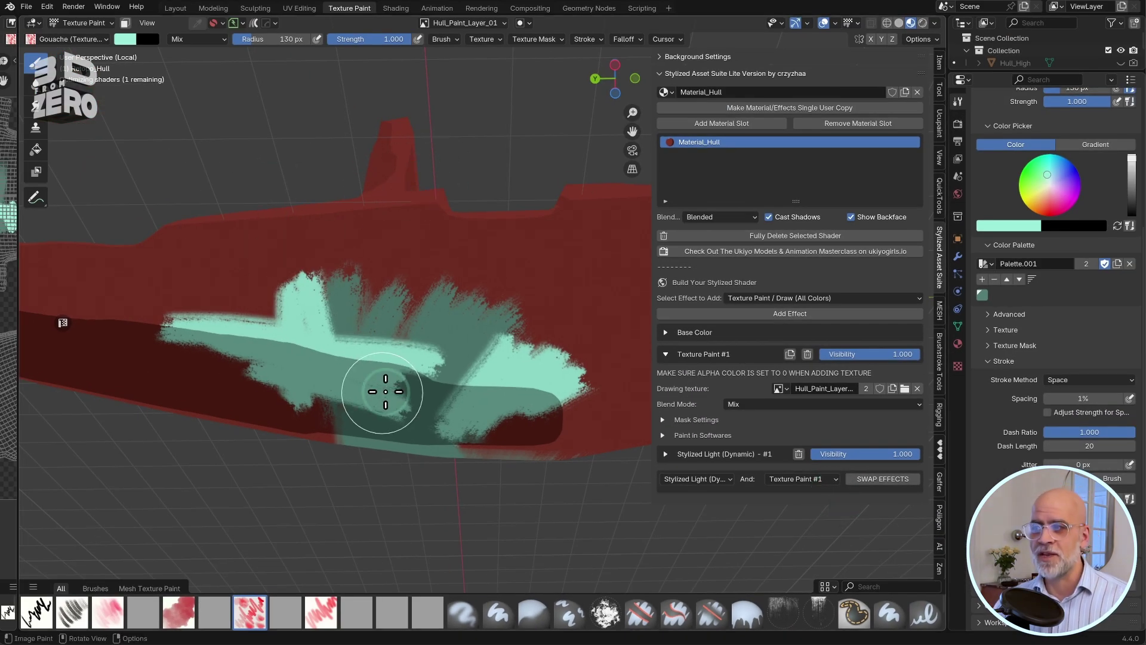
- Paint mint strokes across the hull side and near the fin
mouse_move(422, 399)
middle_mouse_down()
mouse_move(360, 382)
mouse_move(402, 366)
mouse_move(302, 469)
mouse_move(389, 373)
mouse_move(371, 358)
mouse_move(112, 379)
middle_mouse_up()
left_click_drag(113, 379, 527, 494)
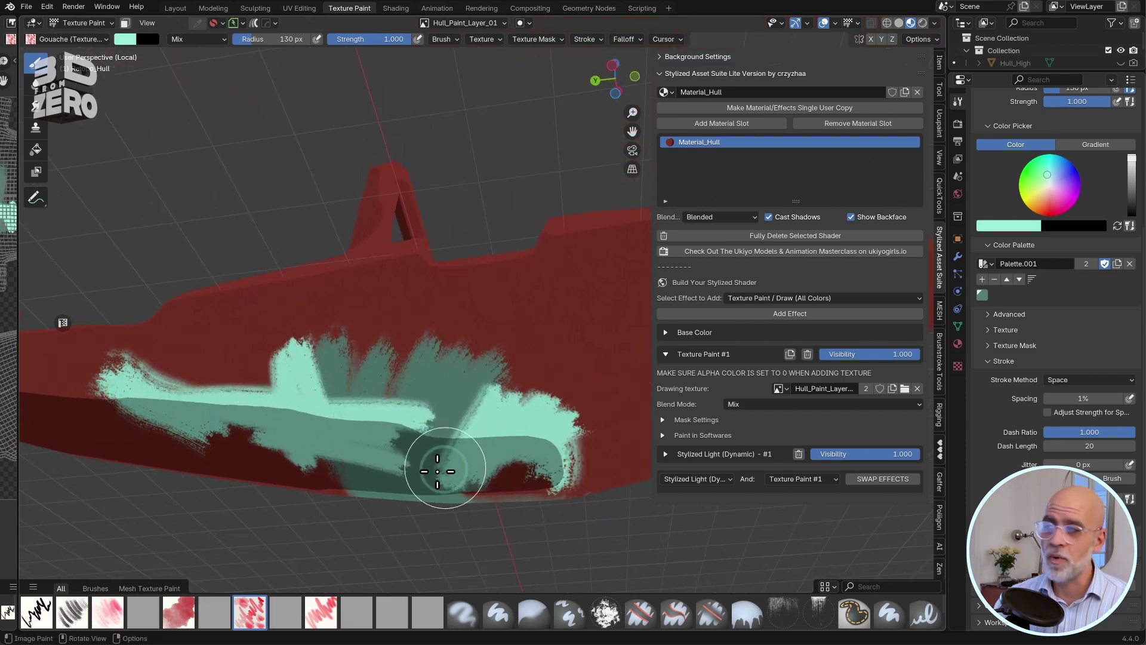
left_click_drag(430, 473, 399, 327)
middle_click_drag(399, 328, 263, 463)
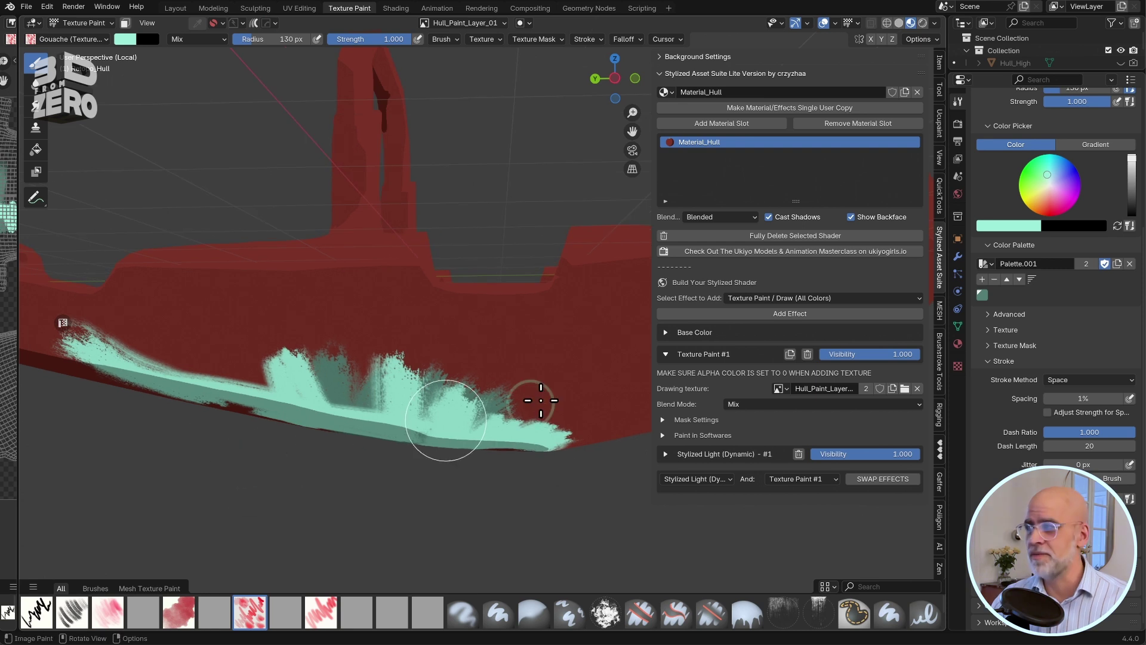
- Add a Texture Paint / Draw (All Colors) effect to the hull shader
left_click(905, 296)
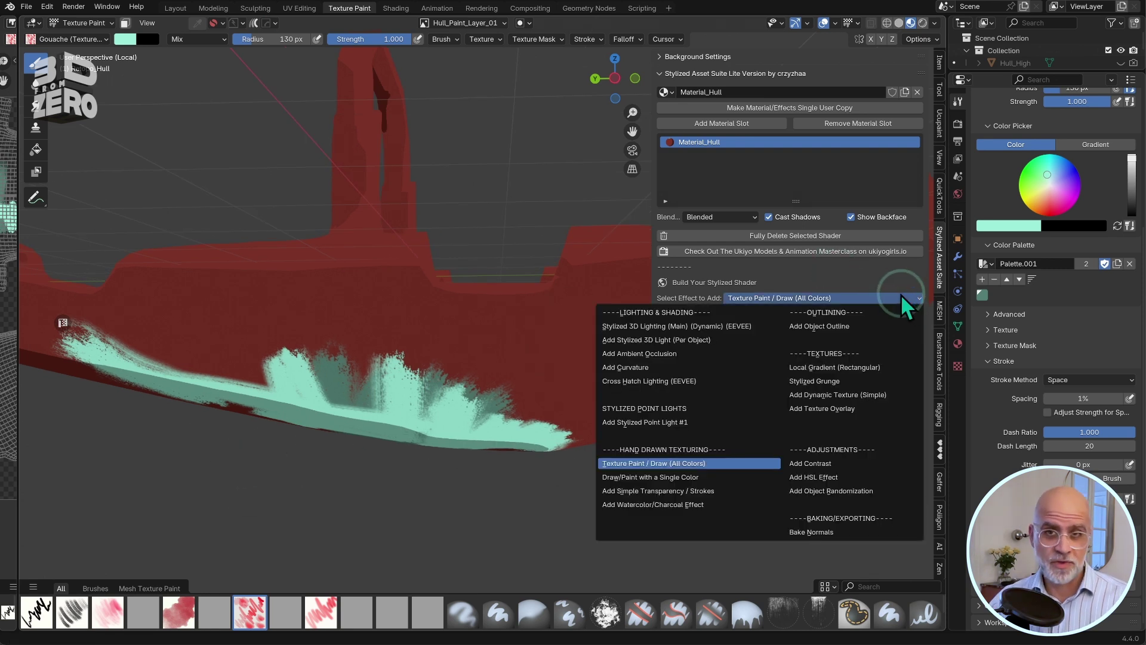
left_click(757, 463)
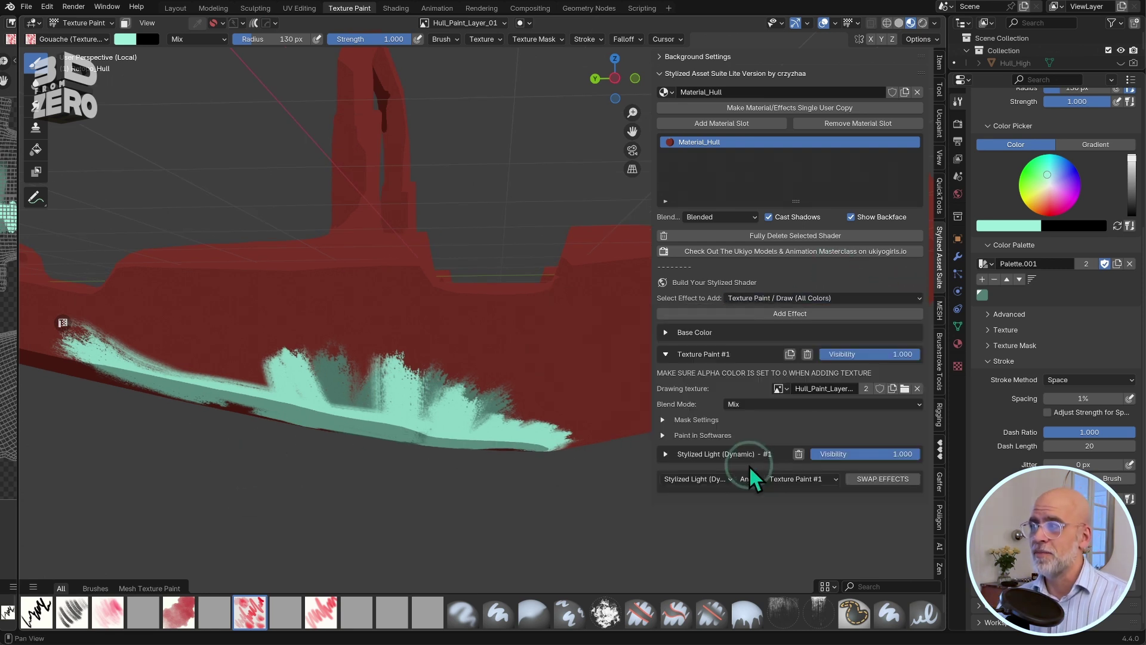
left_click(665, 354)
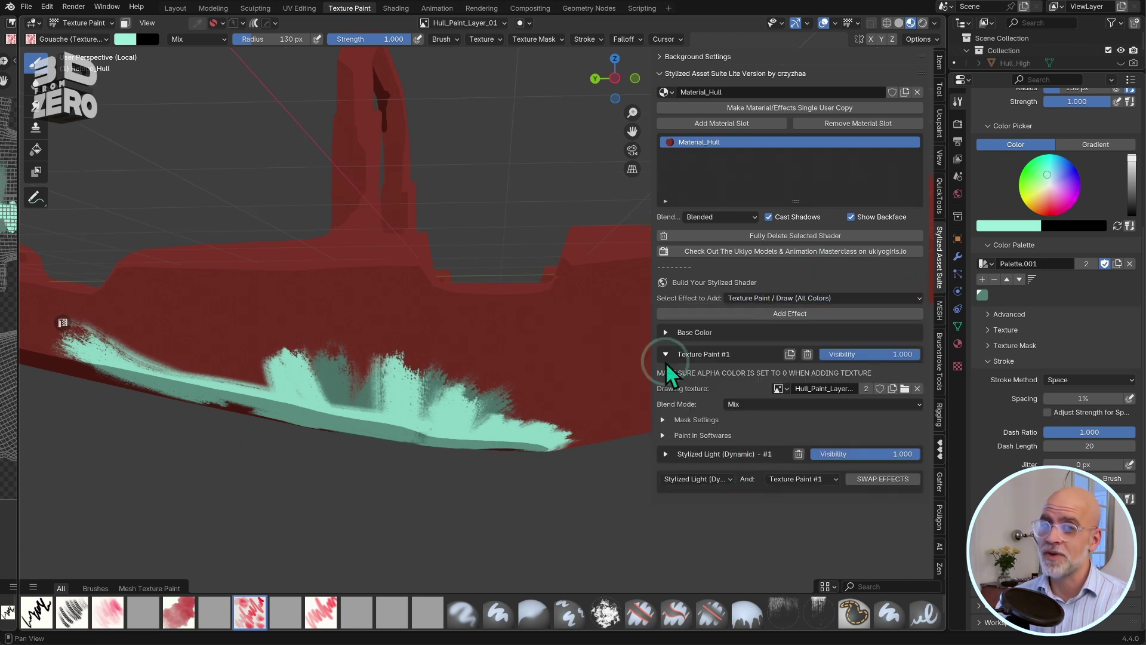
left_click(885, 313)
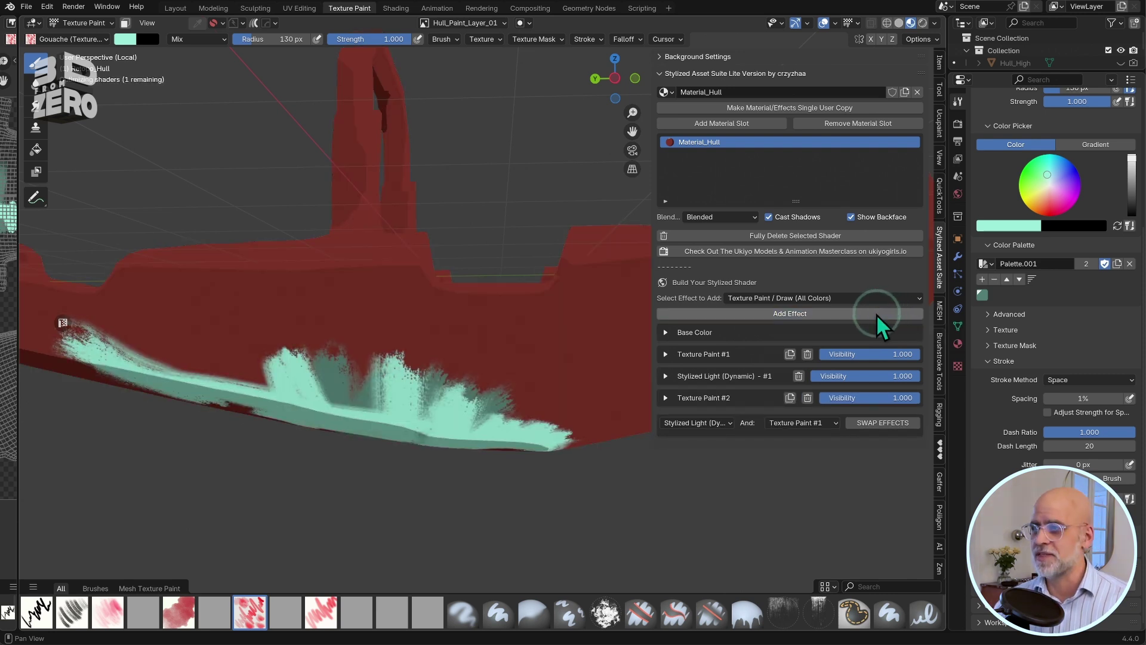
- Create a transparent 2048 px image named Hull_Paint_Layer_02 for Texture Paint #2
left_click(666, 397)
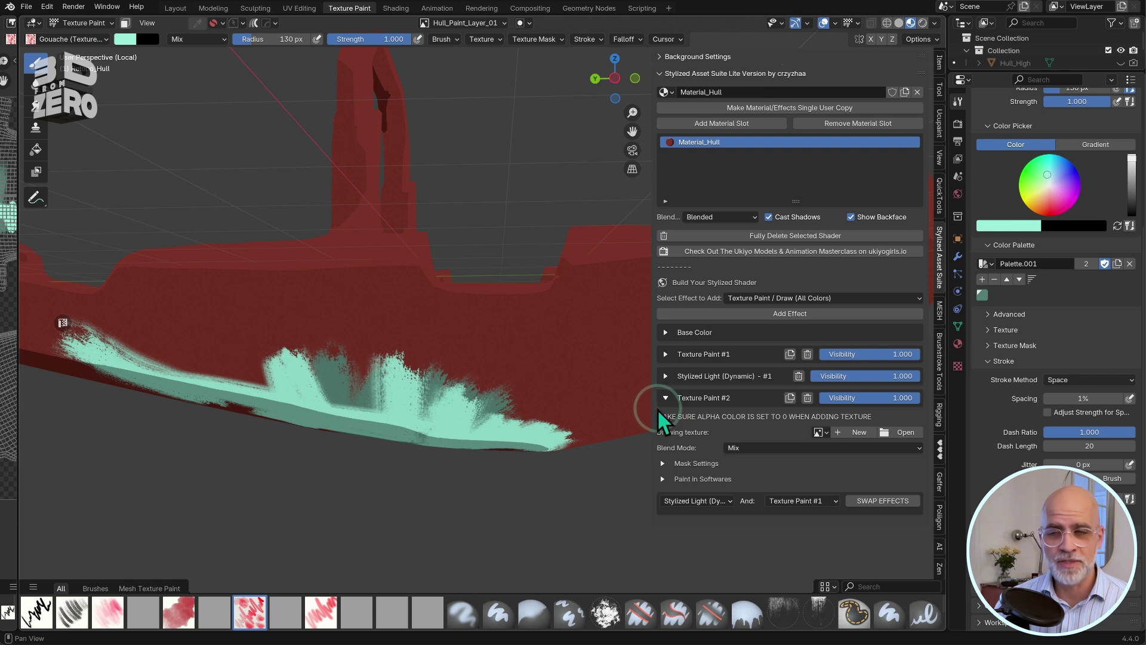
left_click(862, 431)
left_click(856, 439)
type("Hull_Paint_Layer_01")
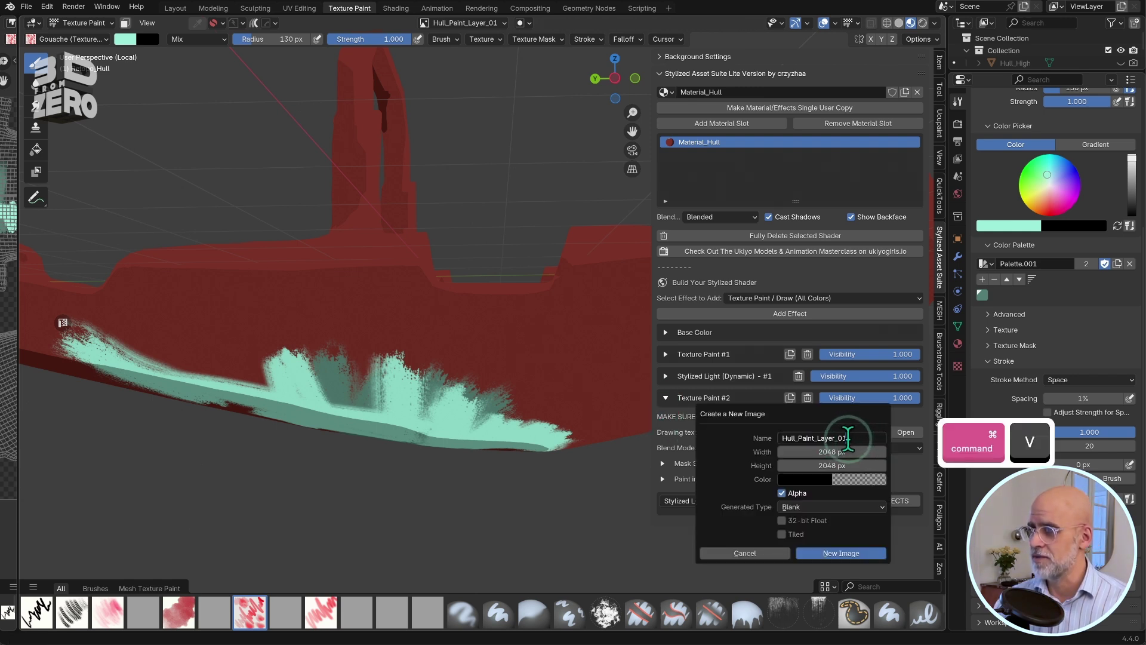
key("BackSpace")
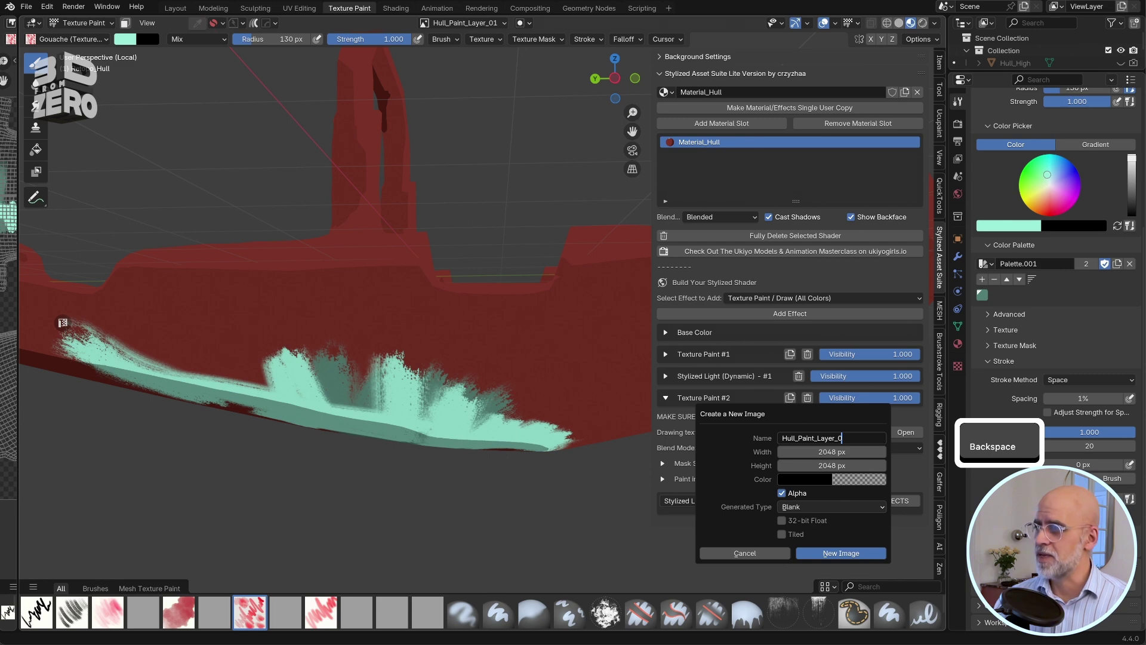
left_click(720, 449)
left_click(862, 479)
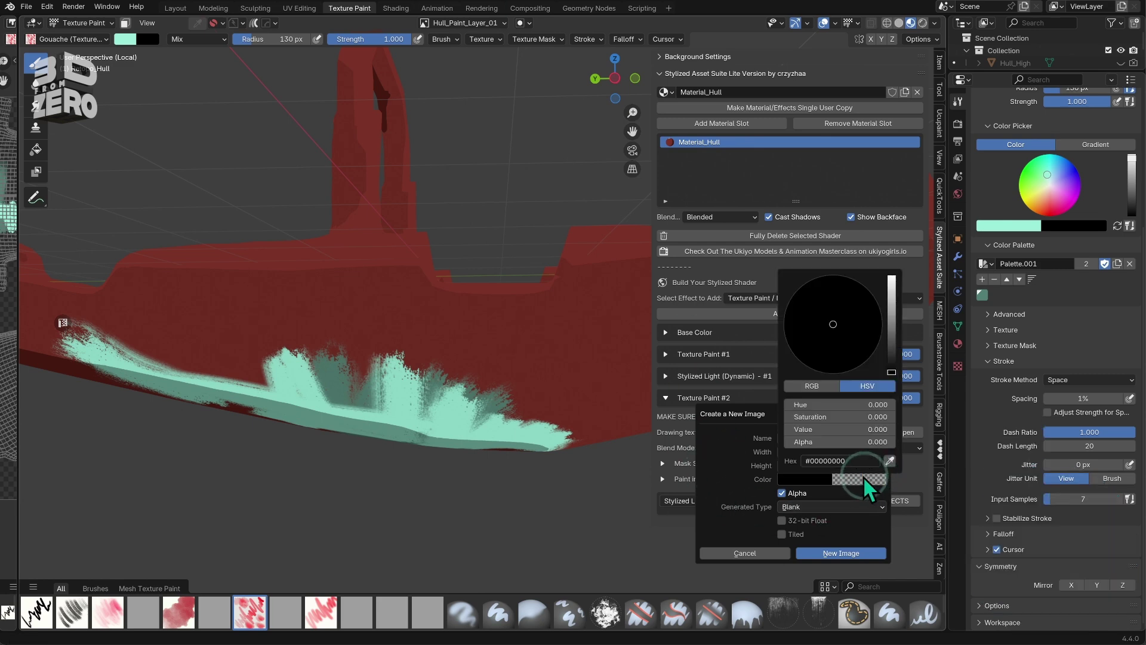
left_click(740, 495)
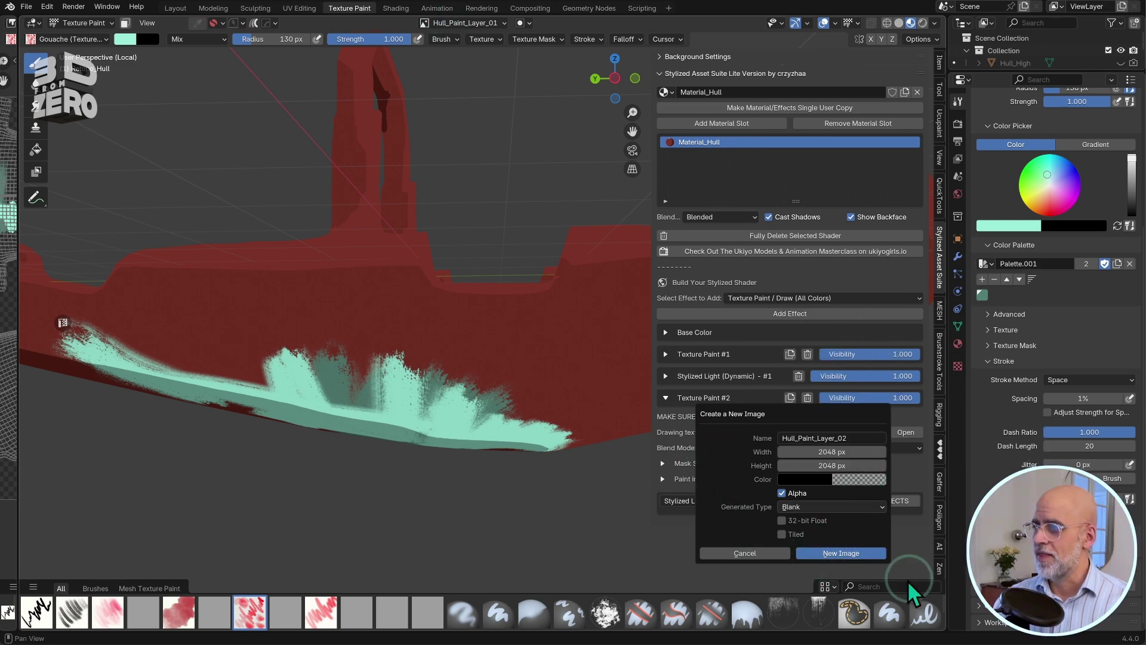
left_click(872, 552)
- Make Hull_Paint_Layer_02 the image being painted and widen the UV image editor
left_click(428, 24)
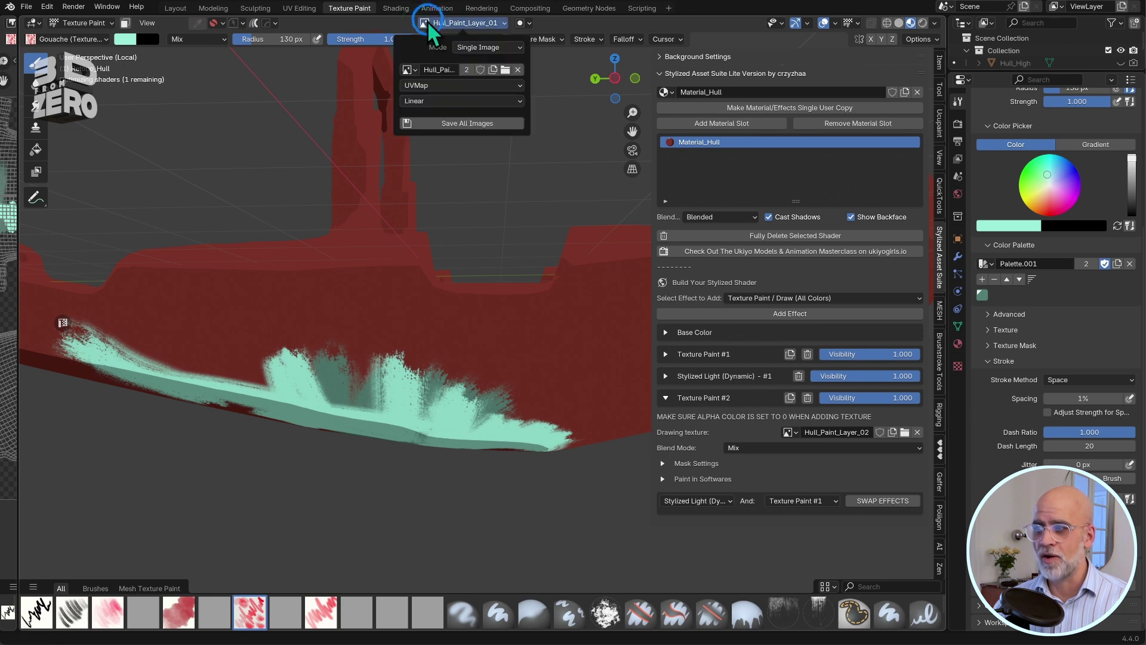
left_click(410, 69)
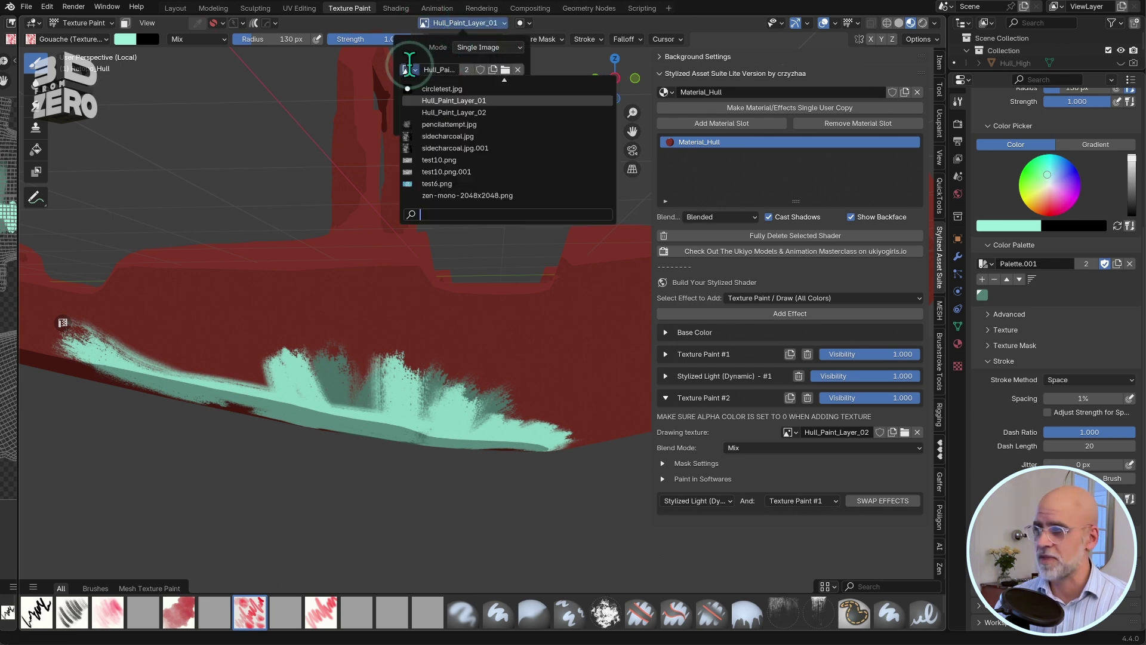
left_click(502, 110)
left_click_drag(19, 73, 242, 74)
left_click(615, 22)
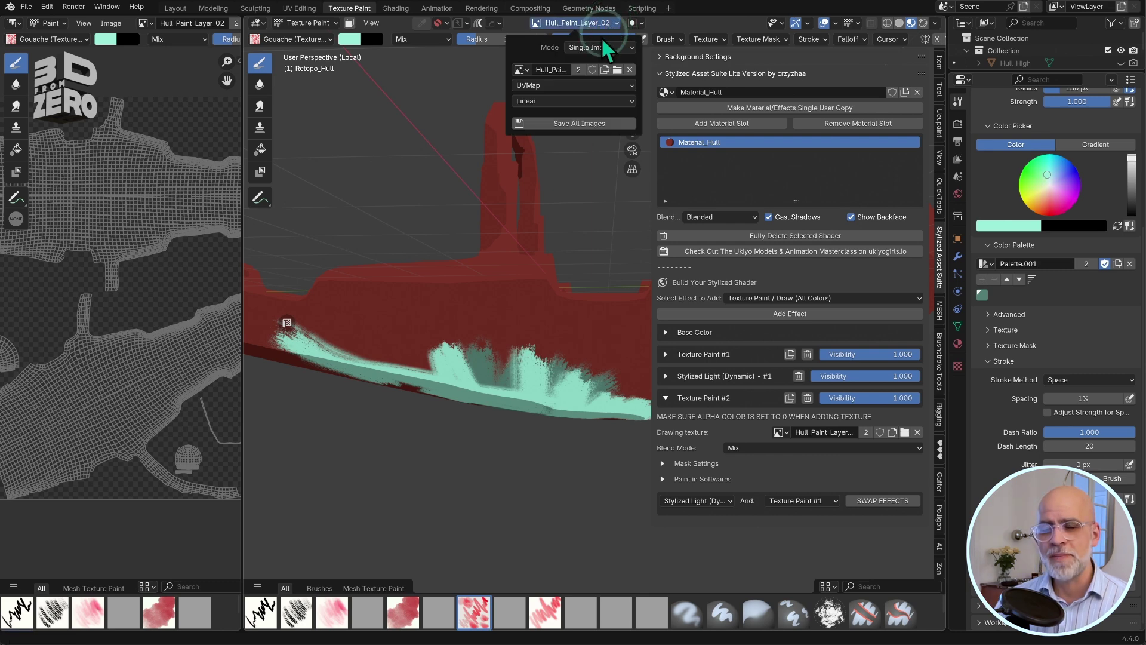
- Save all modified images and choose a pale yellow brush colour
left_click(628, 120)
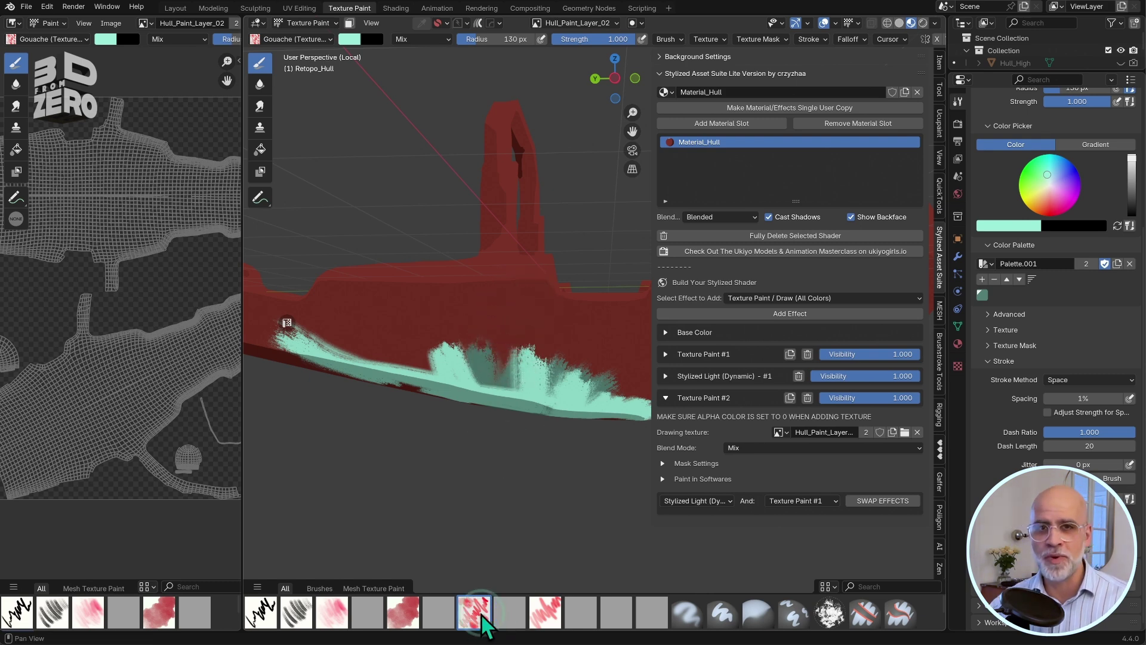
left_click(353, 40)
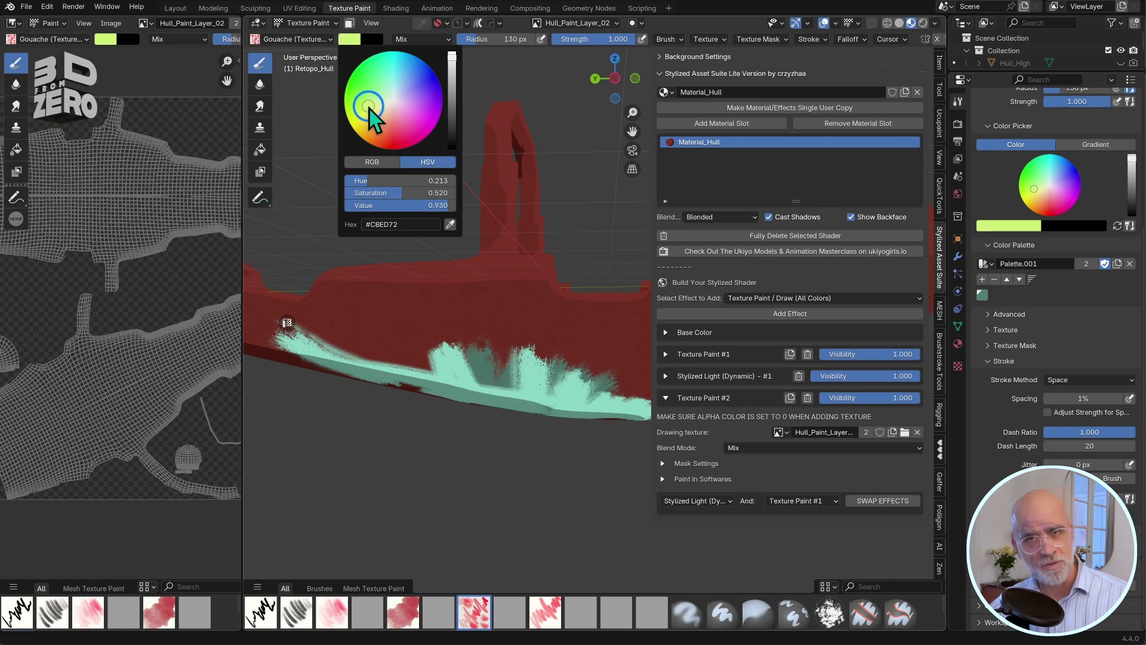
left_click(351, 40)
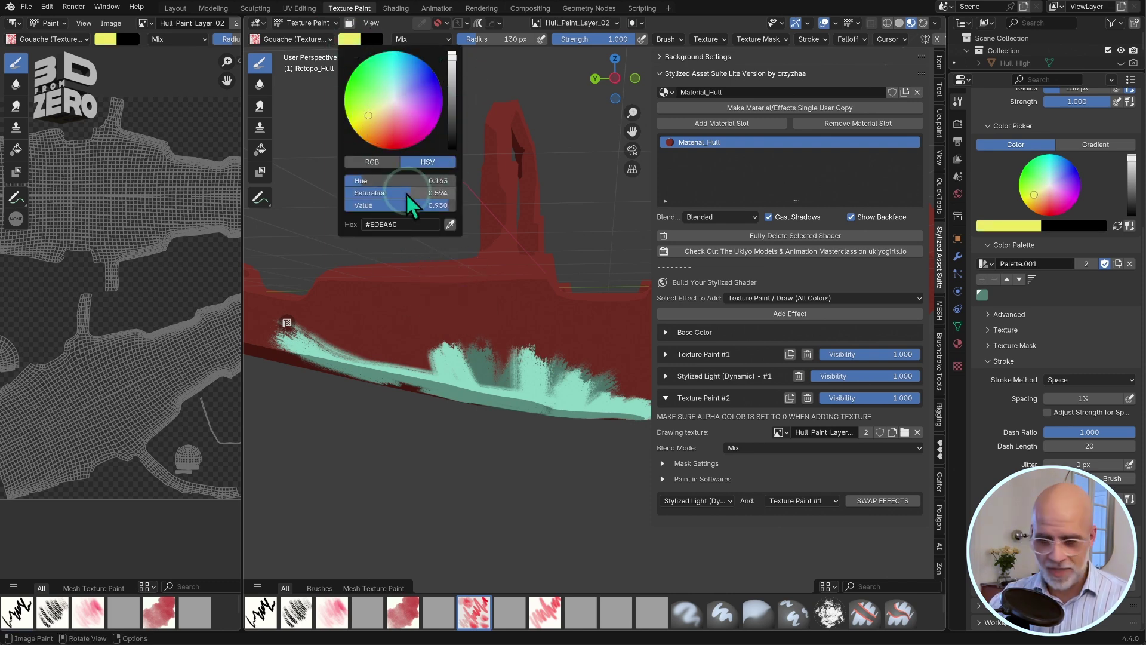
- Paint a broad pale yellow stroke across the hull on Hull_Paint_Layer_02
left_click(723, 400)
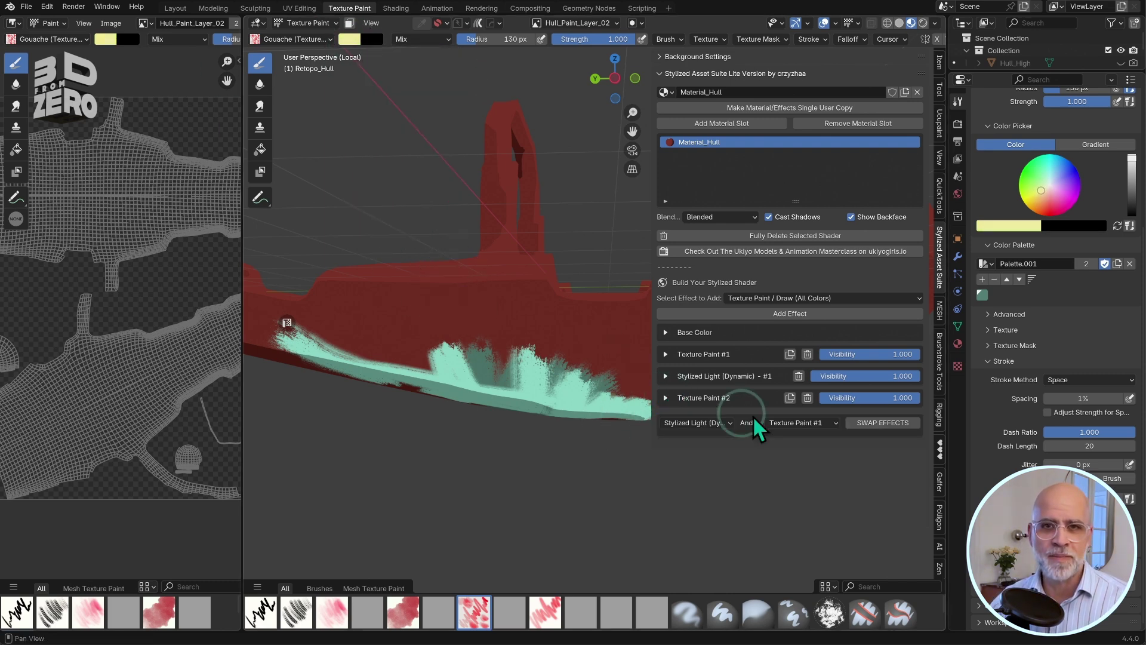
left_click_drag(401, 348, 558, 351)
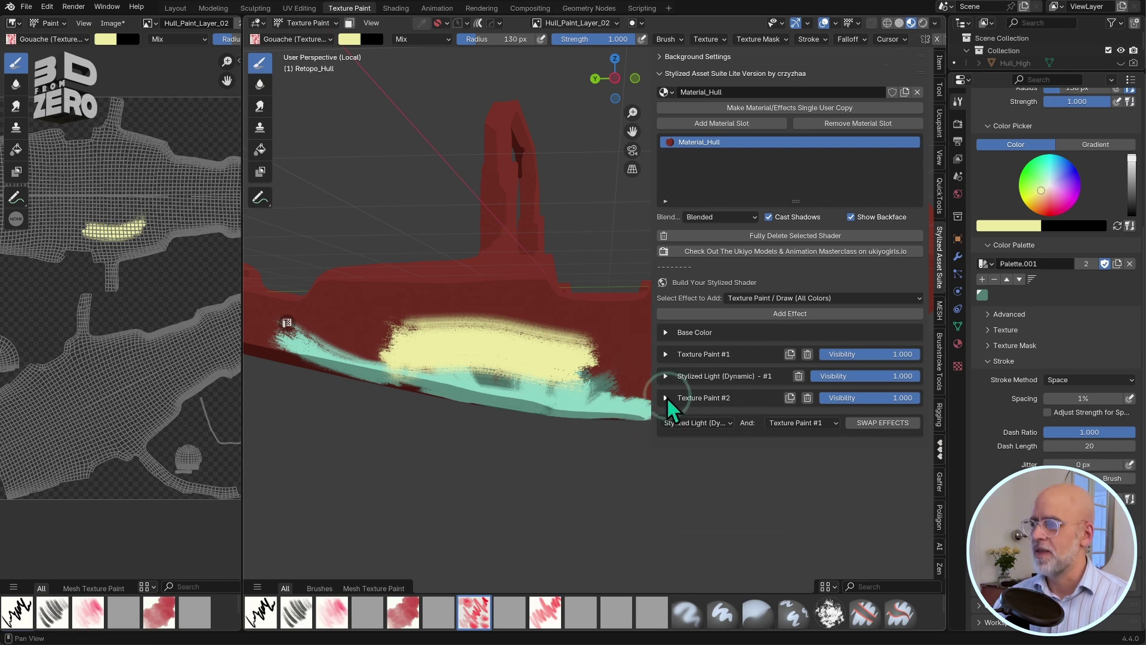
left_click(666, 398)
left_click(665, 354)
- Collapse the Texture Paint #1 and Texture Paint #2 settings panels
left_click(666, 354)
left_click(666, 396)
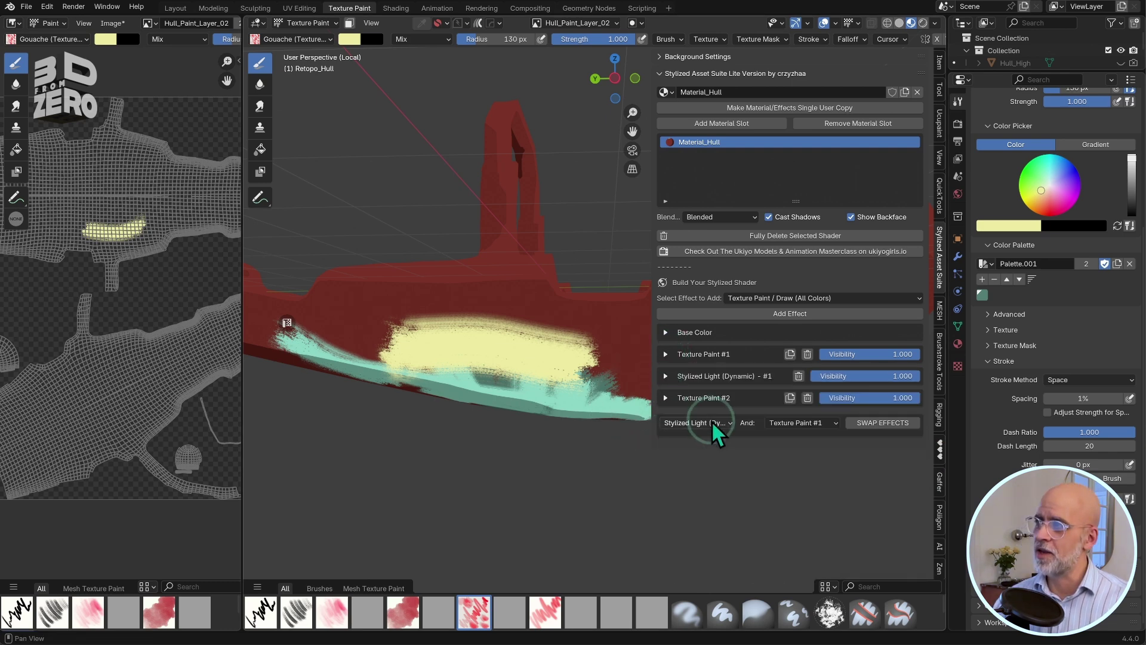